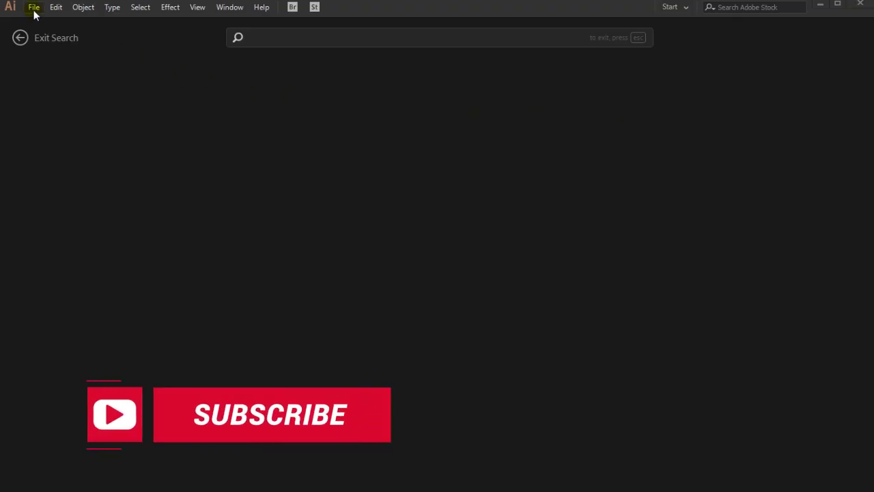
- Start a new document through File > New
{"action": "left_click", "coordinate": [34, 7]}
{"action": "left_click", "coordinate": [44, 22]}
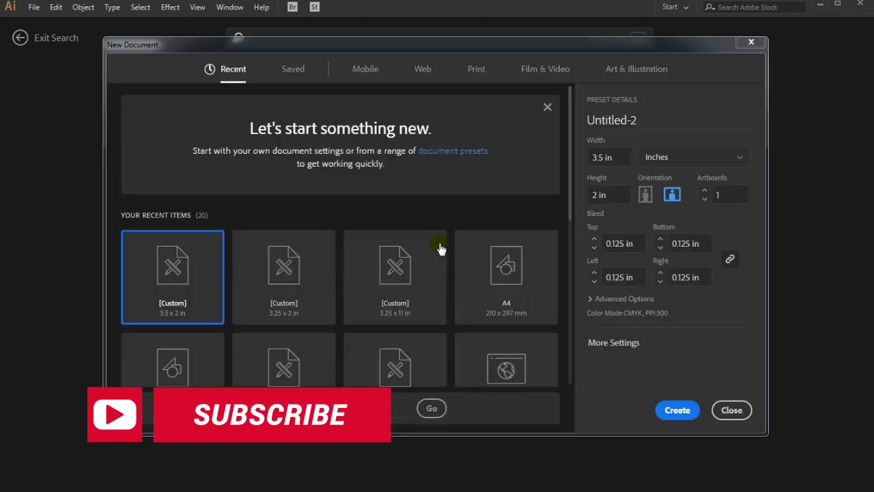
- Create a 3.5 × 2 in document with 0.125 in bleed, CMYK Color and High (300 ppi)
{"action": "left_click", "coordinate": [680, 159]}
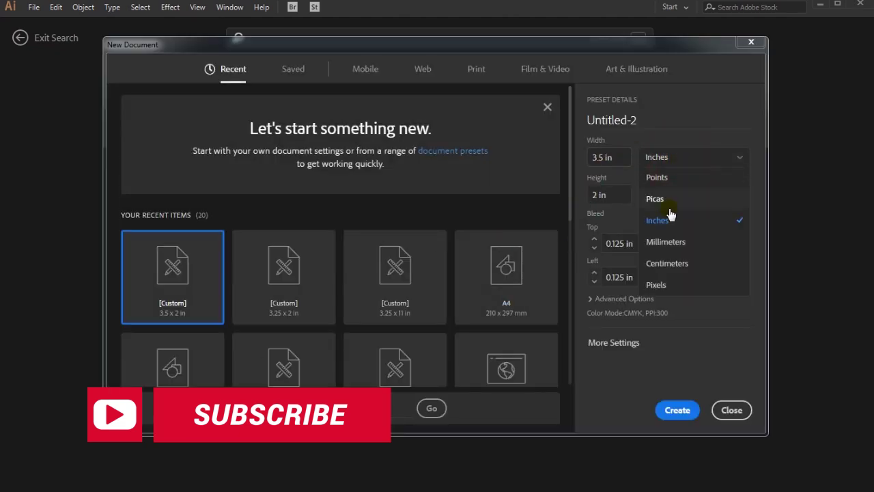
{"action": "left_click", "coordinate": [656, 220]}
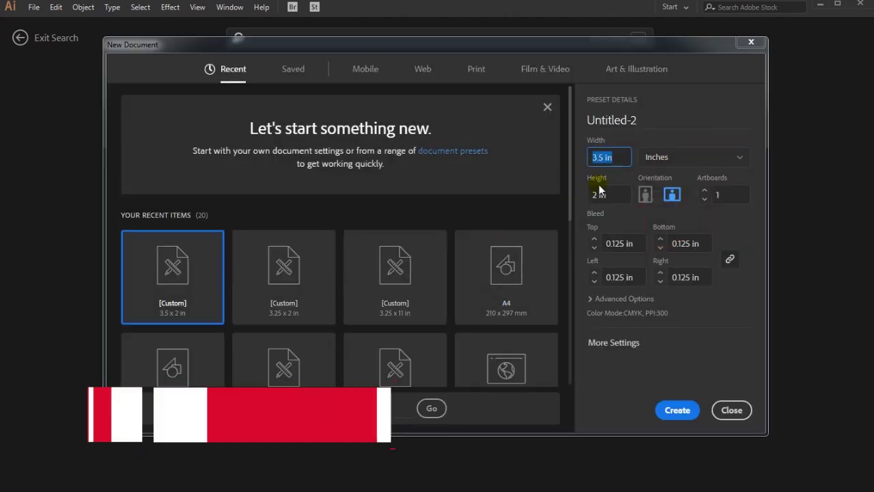
{"action": "left_click", "coordinate": [613, 195]}
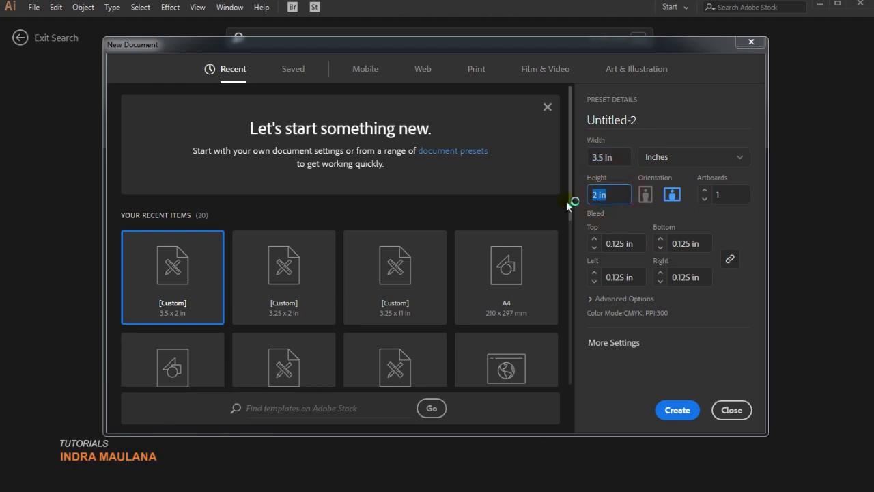
{"action": "left_click", "coordinate": [595, 247]}
{"action": "left_click", "coordinate": [595, 240]}
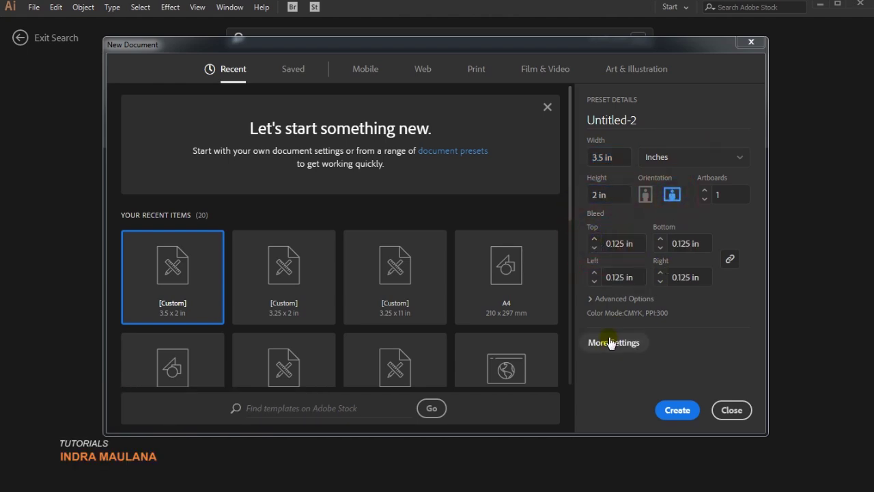
{"action": "left_click", "coordinate": [590, 300]}
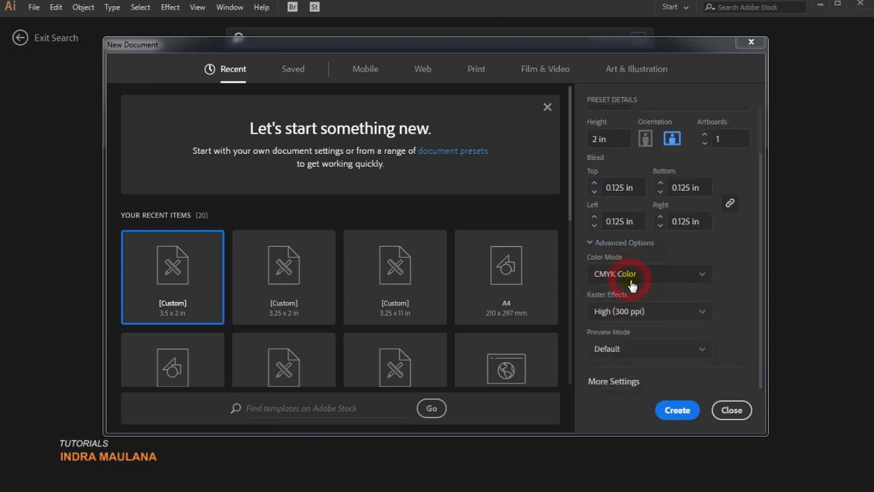
{"action": "left_click", "coordinate": [636, 312]}
{"action": "left_click", "coordinate": [633, 316]}
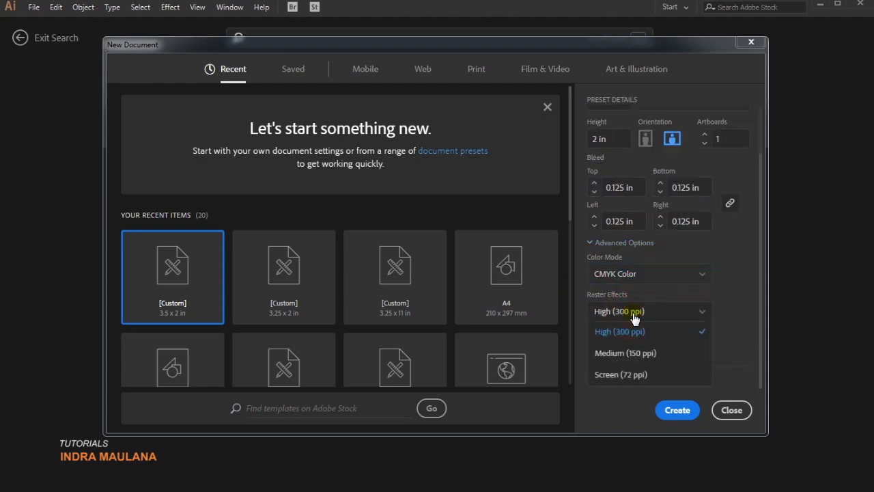
{"action": "left_click", "coordinate": [673, 408]}
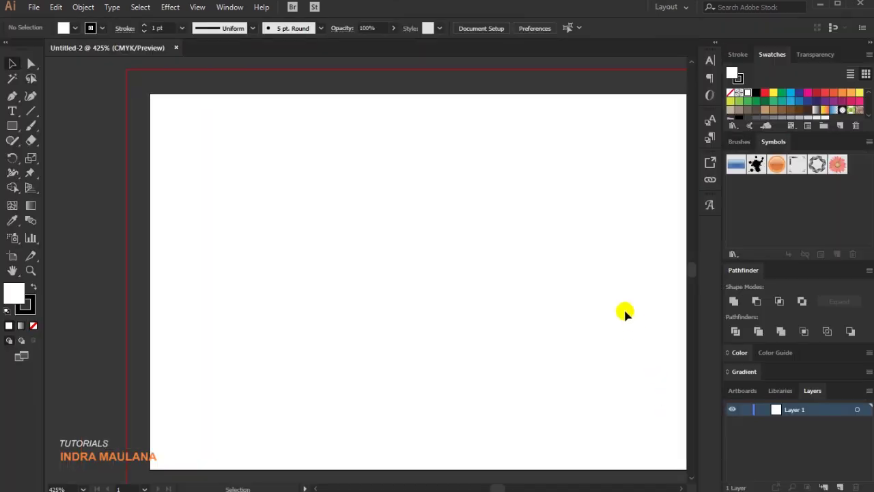
- Fit the artboard in view and draw a red, strokeless rectangle corner to corner
{"action": "key", "text": "ctrl+0"}
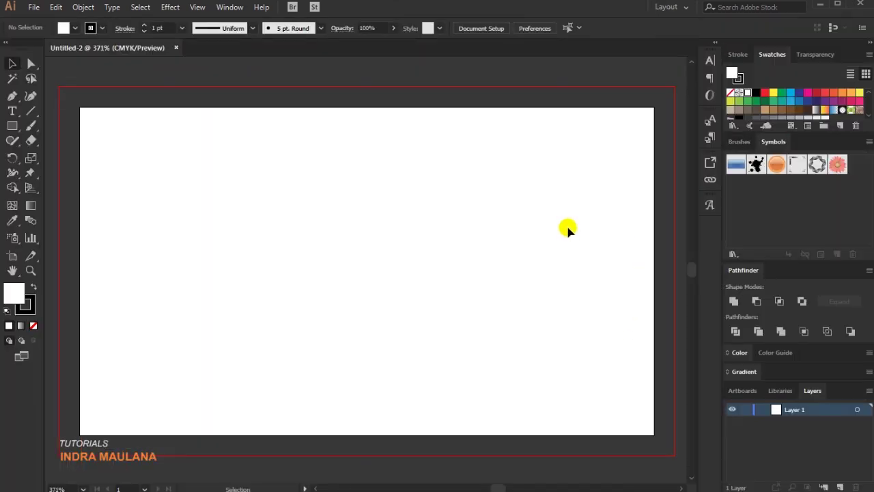
{"action": "left_click", "coordinate": [12, 125]}
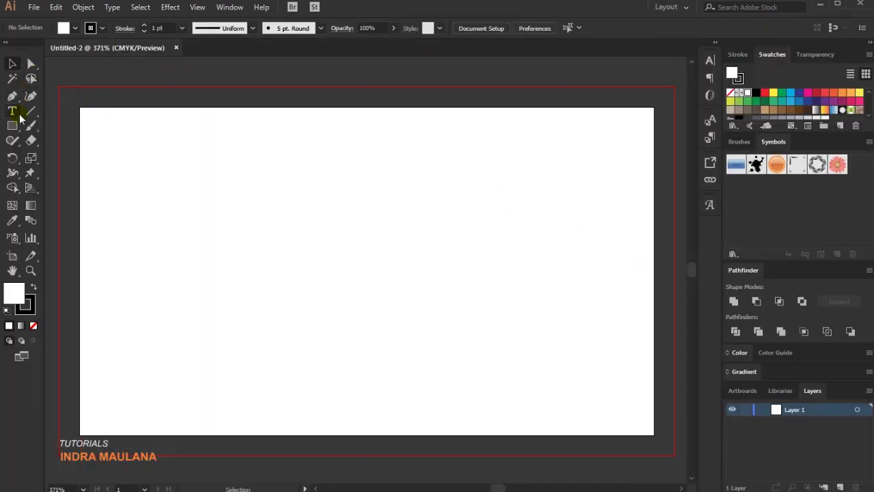
{"action": "left_click", "coordinate": [765, 92]}
{"action": "left_click", "coordinate": [101, 28]}
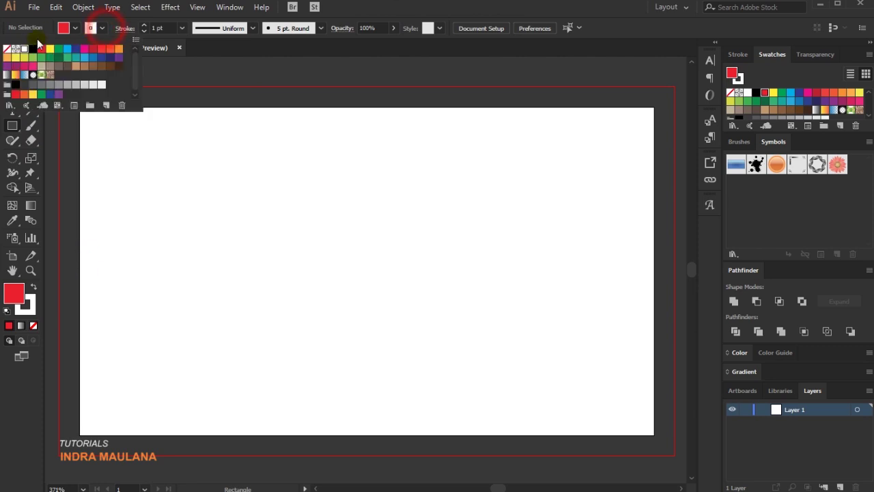
{"action": "left_click", "coordinate": [7, 49]}
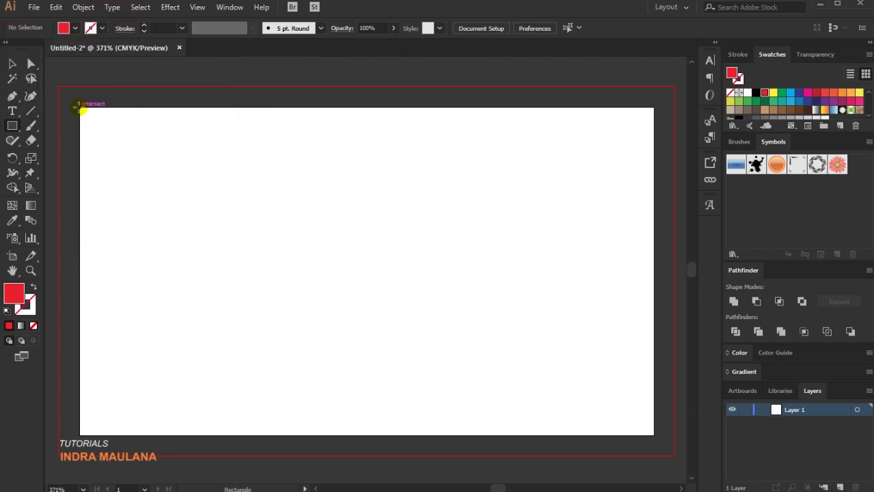
{"action": "left_click_drag", "start_coordinate": [80, 107], "coordinate": [654, 435]}
{"action": "left_click", "coordinate": [12, 64]}
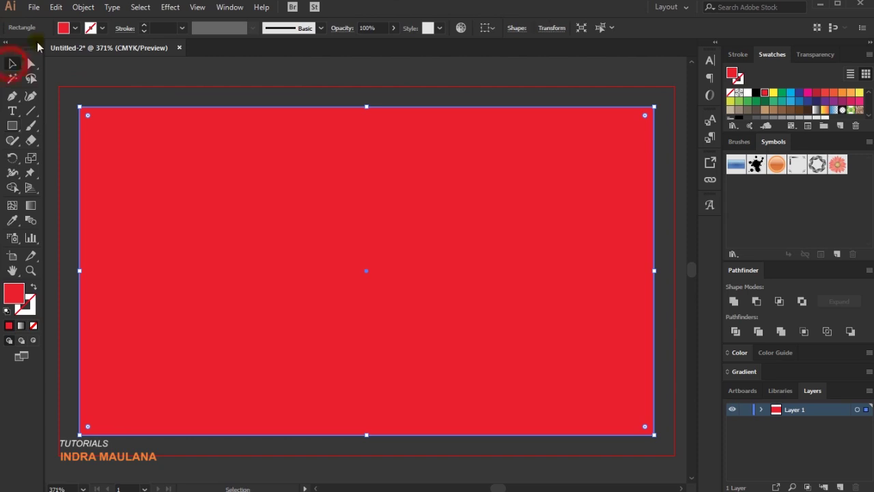
{"action": "left_click", "coordinate": [82, 7]}
{"action": "mouse_move", "coordinate": [109, 288]}
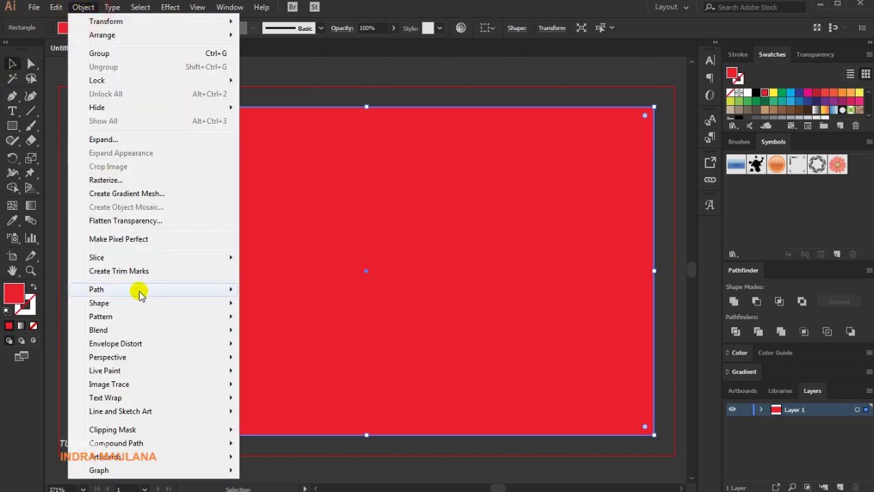
- Offset the red rectangle by -0.125 in and turn the inset copy into a guide
{"action": "left_click", "coordinate": [304, 335]}
{"action": "type", "text": "-0,125"}
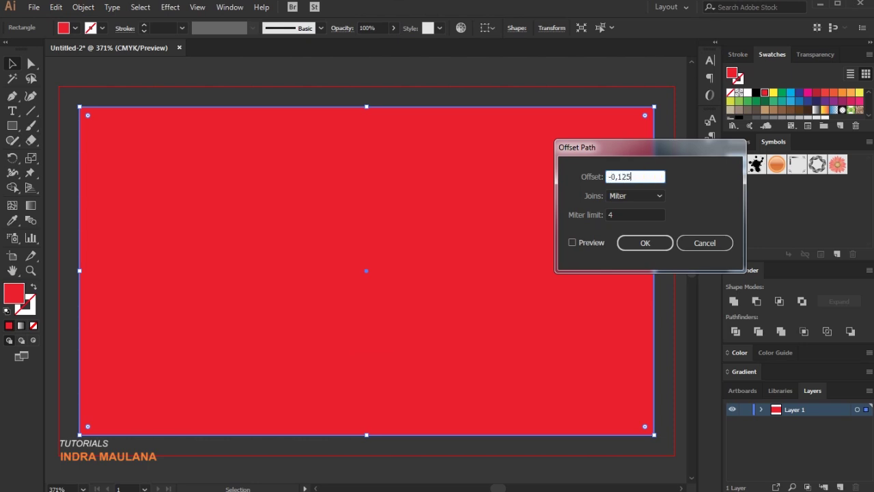
{"action": "left_click", "coordinate": [649, 243]}
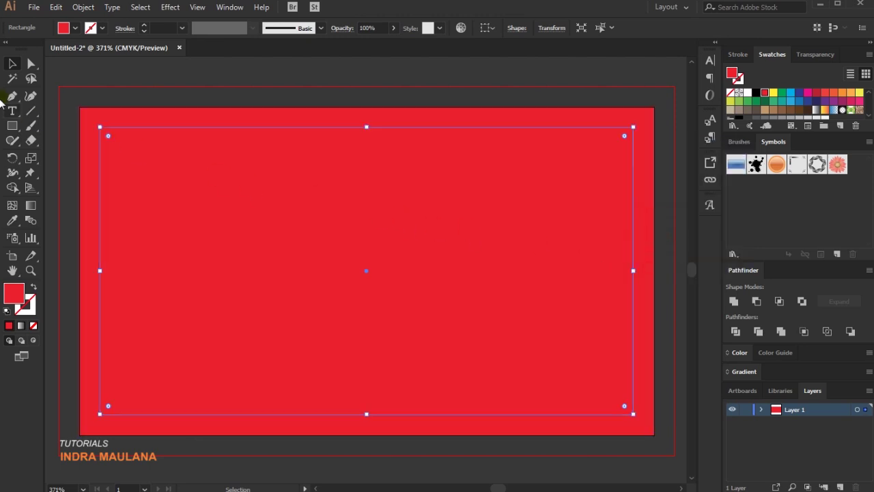
{"action": "right_click", "coordinate": [214, 137]}
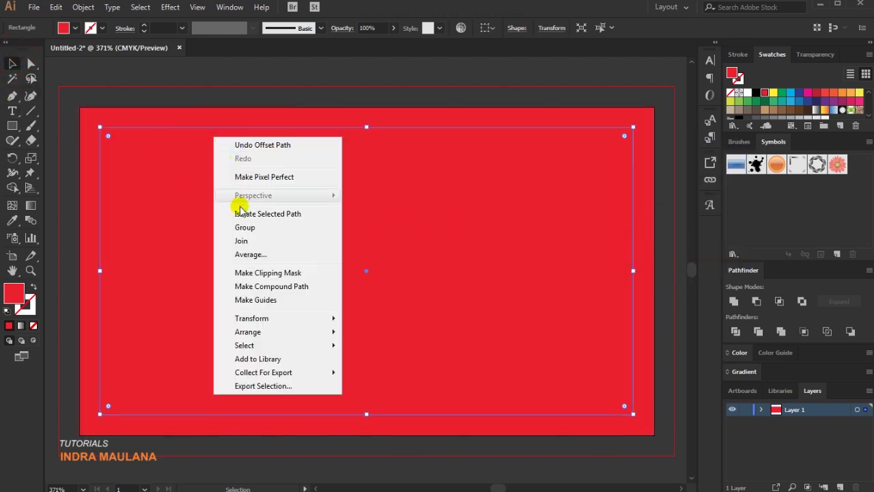
{"action": "left_click", "coordinate": [304, 301]}
{"action": "left_click", "coordinate": [376, 94]}
- Delete the red rectangle, keep the inset guide in place, and zoom out
{"action": "left_click_drag", "start_coordinate": [238, 102], "coordinate": [291, 296]}
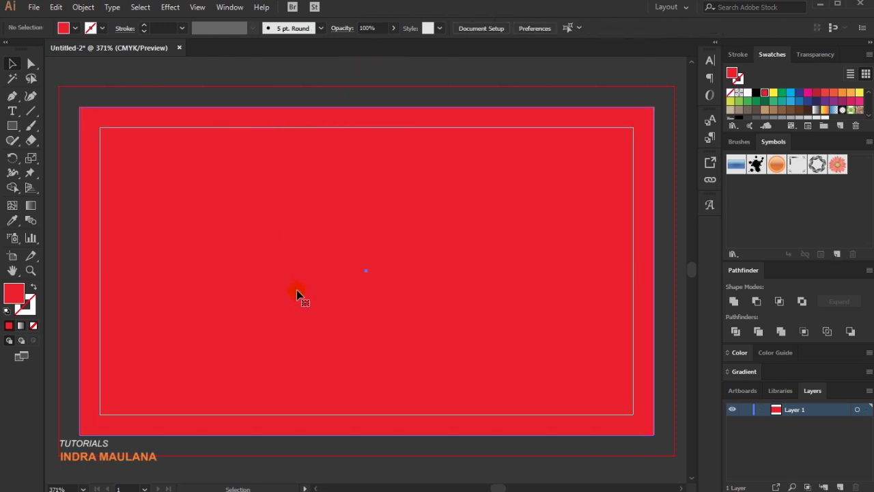
{"action": "key", "text": "Delete"}
{"action": "key", "text": "ctrl+z"}
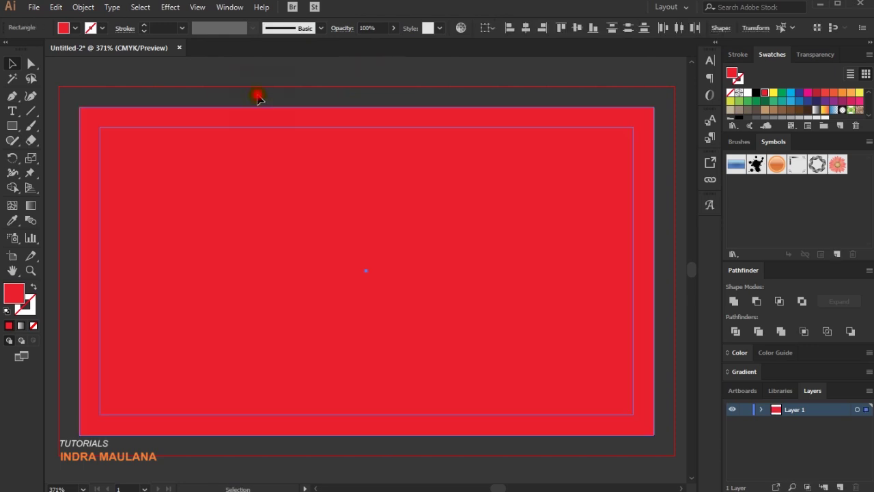
{"action": "key", "text": "Delete"}
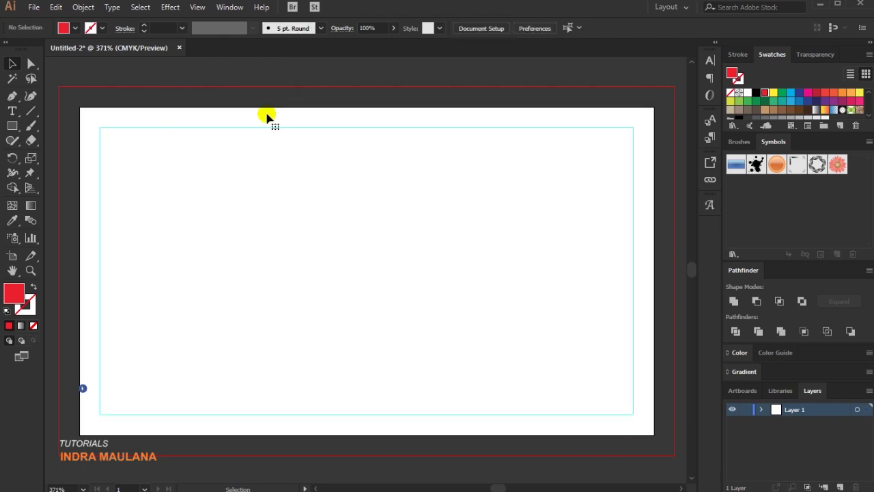
{"action": "left_click_drag", "start_coordinate": [174, 128], "coordinate": [209, 201]}
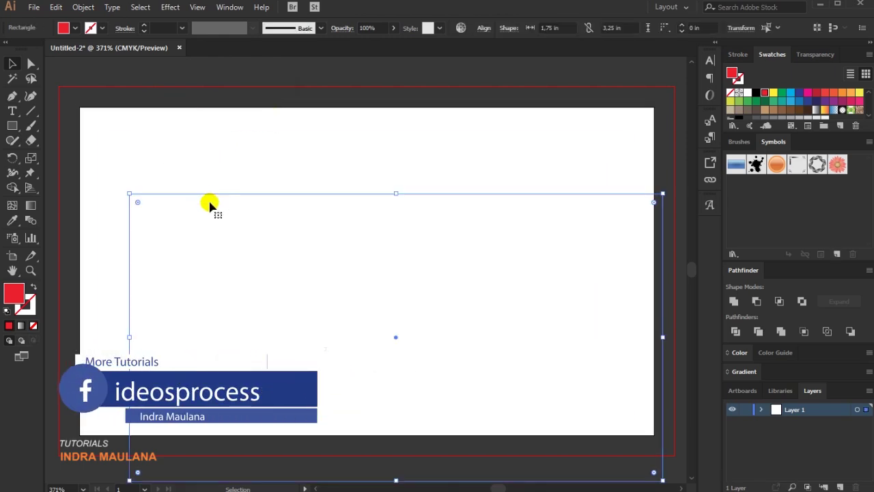
{"action": "key", "text": "ctrl+z"}
{"action": "left_click", "coordinate": [219, 95]}
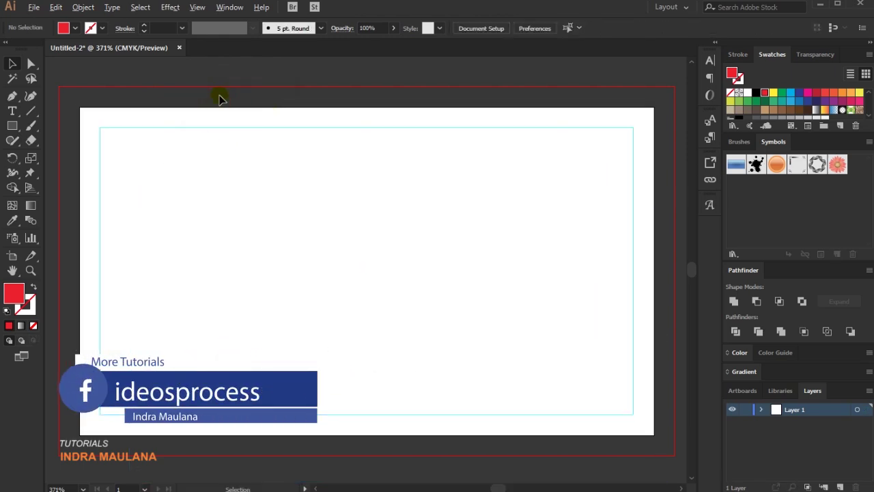
{"action": "scroll", "coordinate": [219, 95], "scroll_direction": "down", "scroll_amount": 1}
{"action": "scroll", "coordinate": [218, 96], "scroll_direction": "down", "scroll_amount": 1}
{"action": "left_click_drag", "start_coordinate": [318, 125], "coordinate": [322, 172]}
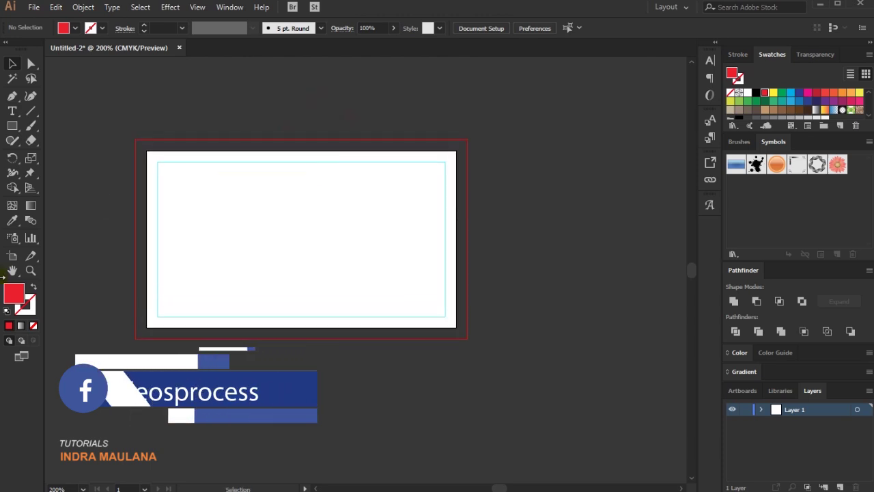
- Duplicate the artboard to its right as 'Artboard 1 copy' with the Artboard tool, then zoom back in
{"action": "left_click", "coordinate": [13, 255]}
{"action": "left_click_drag", "start_coordinate": [320, 218], "coordinate": [626, 224]}
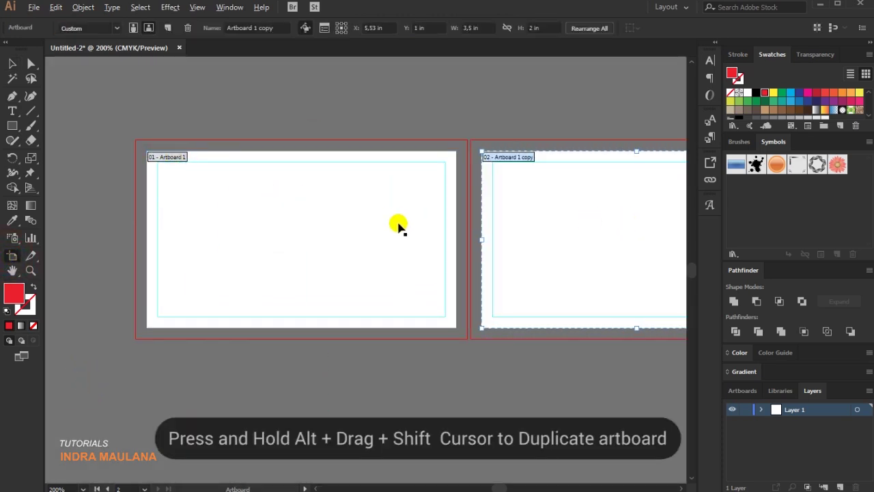
{"action": "scroll", "coordinate": [425, 230], "scroll_direction": "down", "scroll_amount": 1}
{"action": "scroll", "coordinate": [498, 233], "scroll_direction": "down", "scroll_amount": 3}
{"action": "scroll", "coordinate": [498, 233], "scroll_direction": "up", "scroll_amount": 1}
{"action": "left_click_drag", "start_coordinate": [537, 239], "coordinate": [547, 239]}
{"action": "left_click", "coordinate": [13, 63]}
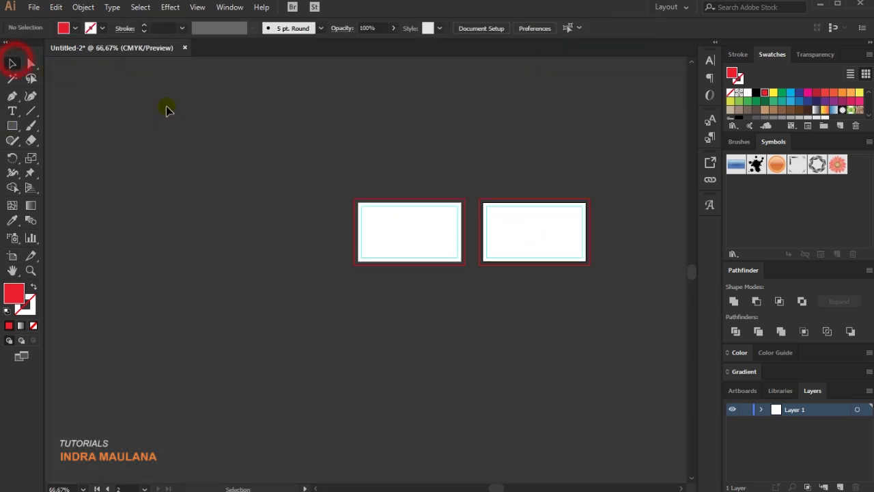
{"action": "scroll", "coordinate": [635, 226], "scroll_direction": "up", "scroll_amount": 1}
{"action": "scroll", "coordinate": [567, 228], "scroll_direction": "up", "scroll_amount": 1}
{"action": "scroll", "coordinate": [287, 228], "scroll_direction": "left", "scroll_amount": 3}
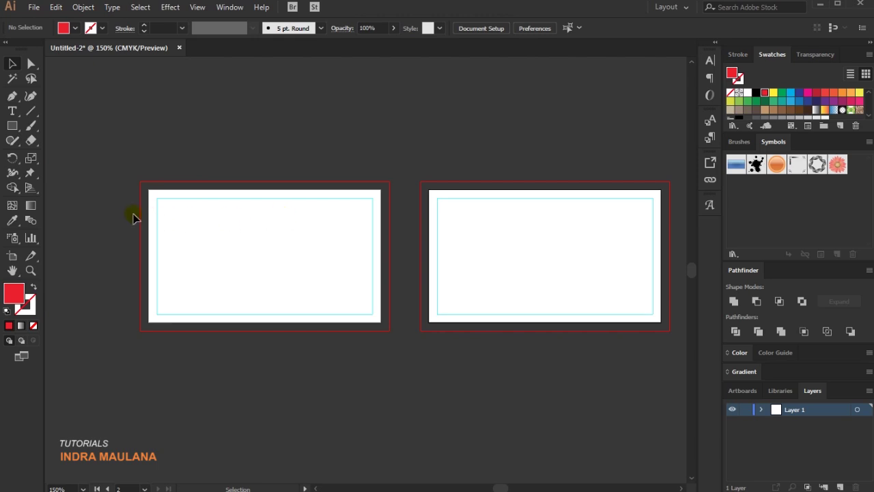
{"action": "scroll", "coordinate": [118, 239], "scroll_direction": "up", "scroll_amount": 1}
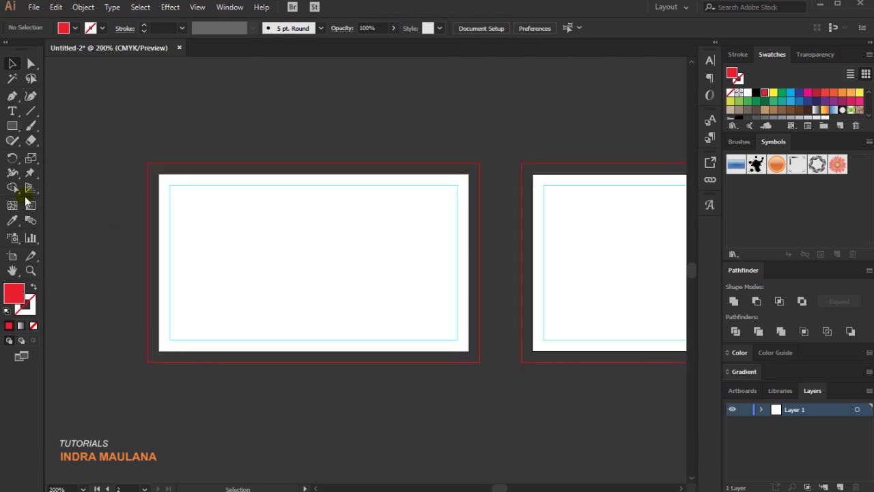
- Draw a white rectangle covering the first artboard's bleed area
{"action": "left_click_drag", "start_coordinate": [148, 163], "coordinate": [480, 362]}
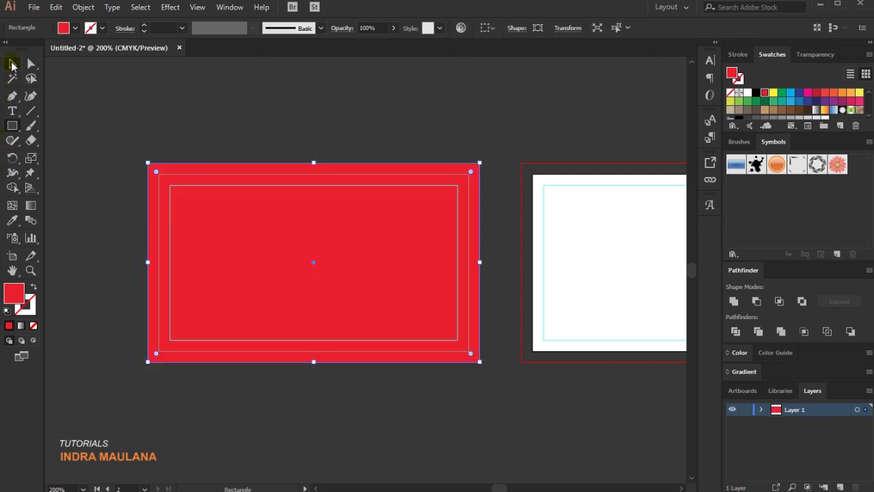
{"action": "left_click", "coordinate": [13, 64]}
{"action": "left_click", "coordinate": [749, 92]}
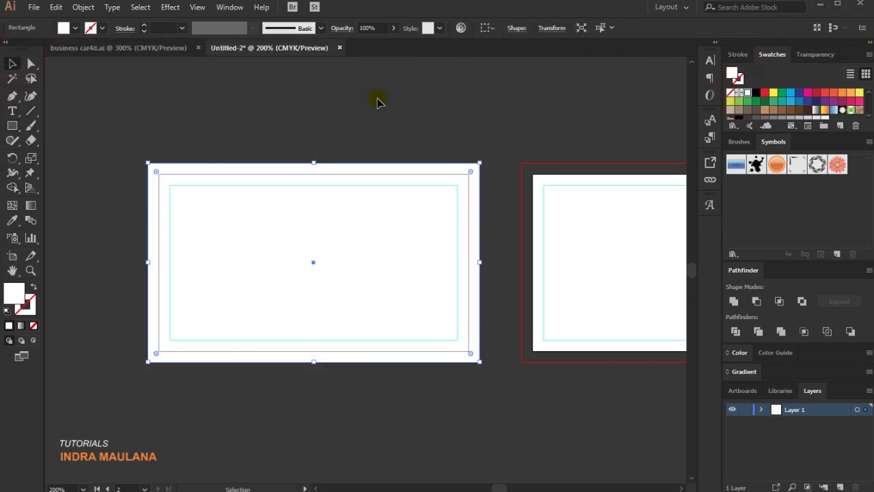
{"action": "left_click", "coordinate": [305, 120]}
- Lock the guides from the canvas context menu
{"action": "right_click", "coordinate": [172, 311]}
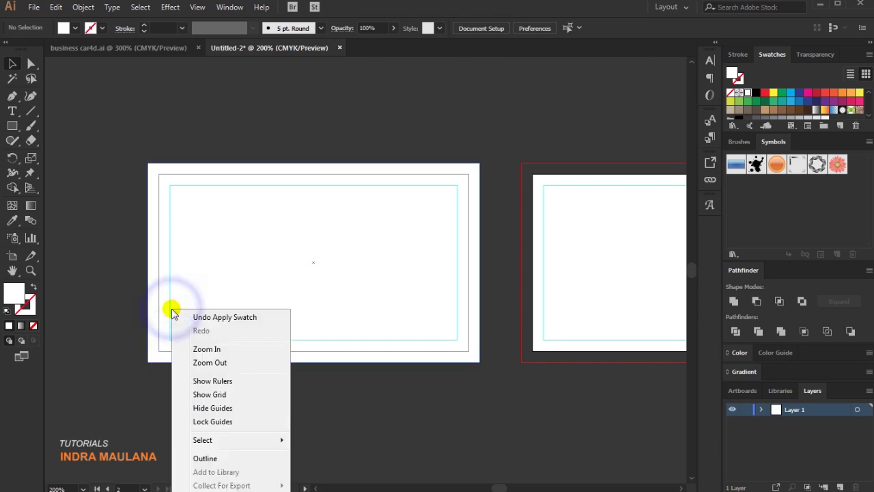
{"action": "left_click", "coordinate": [234, 421]}
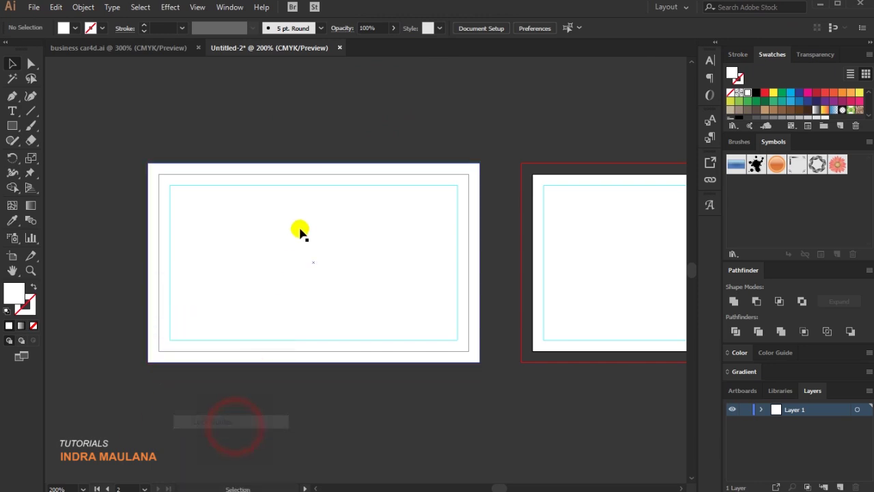
{"action": "left_click_drag", "start_coordinate": [313, 184], "coordinate": [327, 252]}
{"action": "key", "text": "ctrl+z"}
{"action": "left_click", "coordinate": [264, 117]}
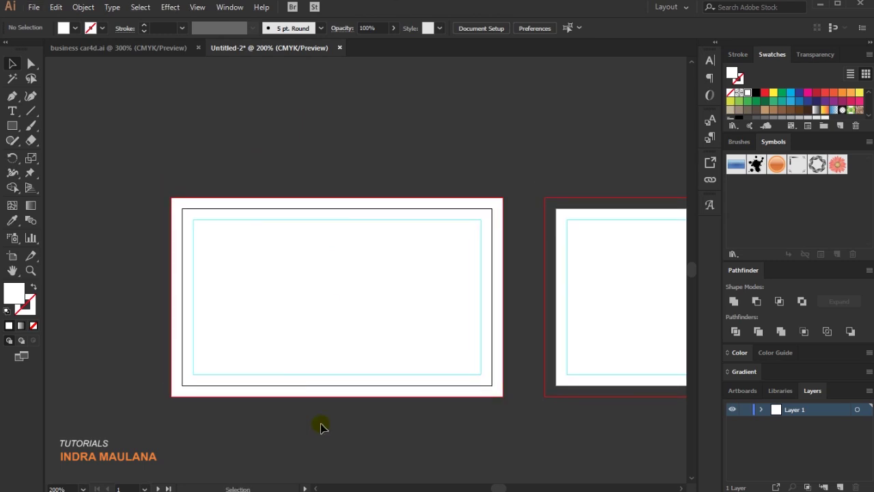
- Lock the white background rectangle with Object > Lock > Selection
{"action": "left_click", "coordinate": [290, 295]}
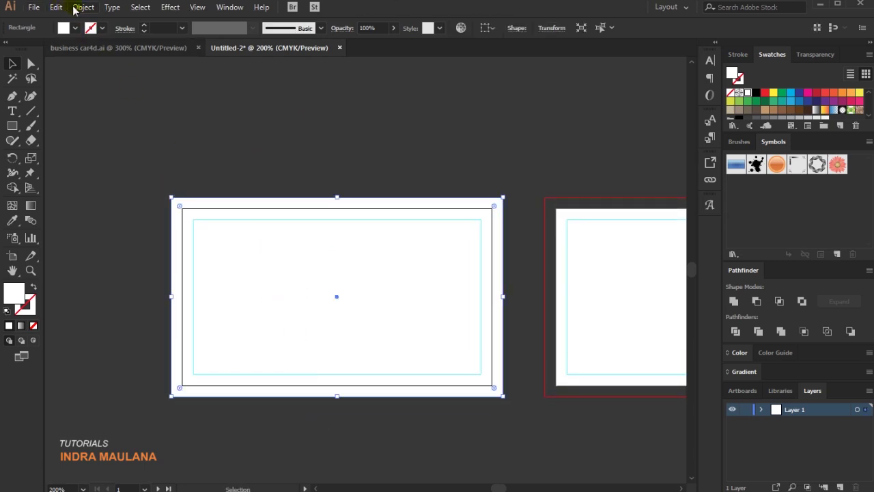
{"action": "left_click", "coordinate": [77, 8]}
{"action": "left_click", "coordinate": [265, 80]}
{"action": "left_click", "coordinate": [225, 274]}
{"action": "left_click_drag", "start_coordinate": [383, 322], "coordinate": [331, 322]}
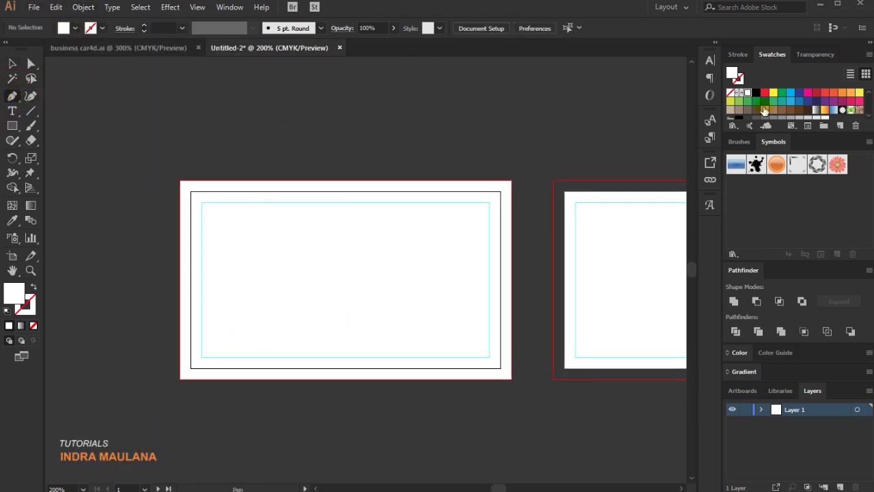
- Pen-draw a red-outlined curved ribbon from the artboard's bottom-left corner up the left side
{"action": "left_click", "coordinate": [765, 93]}
{"action": "left_click", "coordinate": [33, 288]}
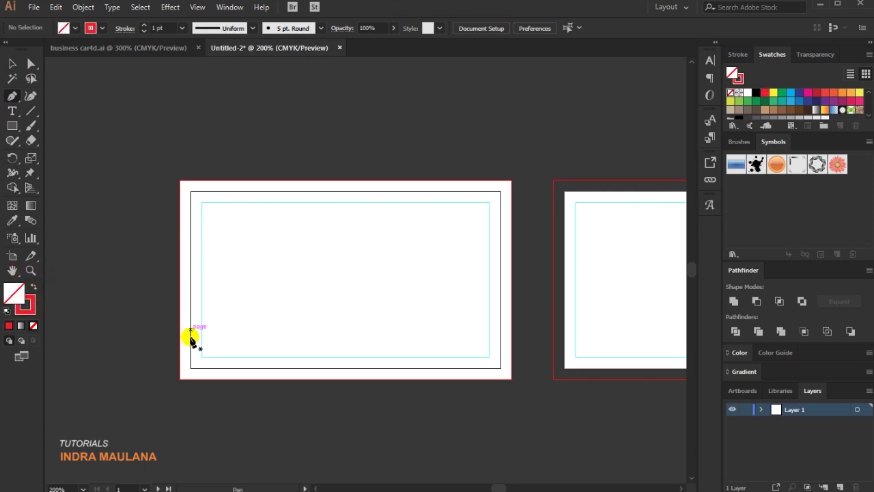
{"action": "left_click", "coordinate": [192, 378]}
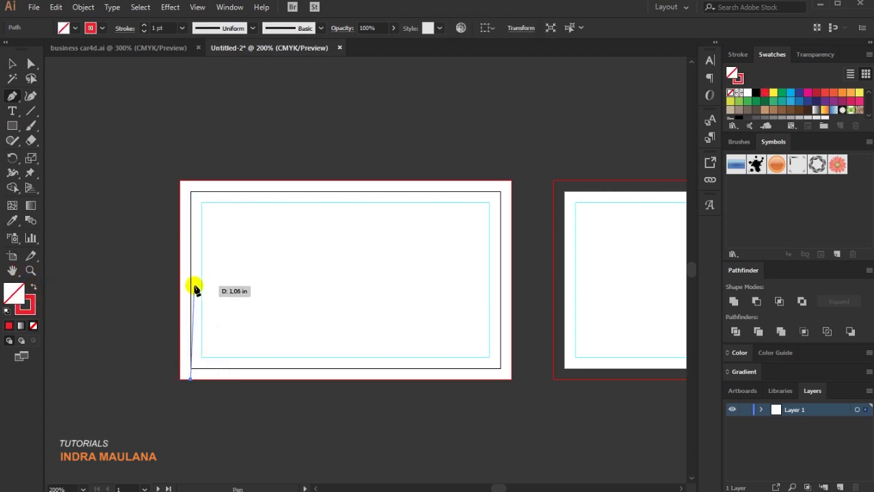
{"action": "left_click_drag", "start_coordinate": [194, 285], "coordinate": [171, 250]}
{"action": "left_click_drag", "start_coordinate": [192, 279], "coordinate": [176, 253]}
{"action": "key", "text": "ctrl+z"}
{"action": "left_click_drag", "start_coordinate": [201, 285], "coordinate": [184, 234]}
{"action": "left_click_drag", "start_coordinate": [232, 192], "coordinate": [264, 191]}
{"action": "key", "text": "ctrl+z"}
{"action": "mouse_move", "coordinate": [235, 218]}
{"action": "left_mouse_down"}
{"action": "mouse_move", "coordinate": [260, 233]}
{"action": "mouse_move", "coordinate": [235, 220]}
{"action": "left_mouse_up"}
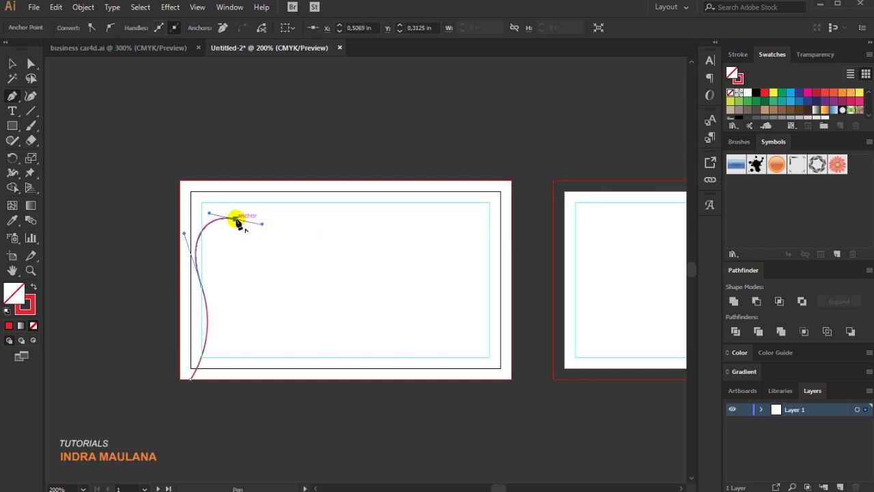
{"action": "left_click", "coordinate": [240, 268], "text": "ctrl"}
{"action": "left_click_drag", "start_coordinate": [239, 264], "coordinate": [256, 290]}
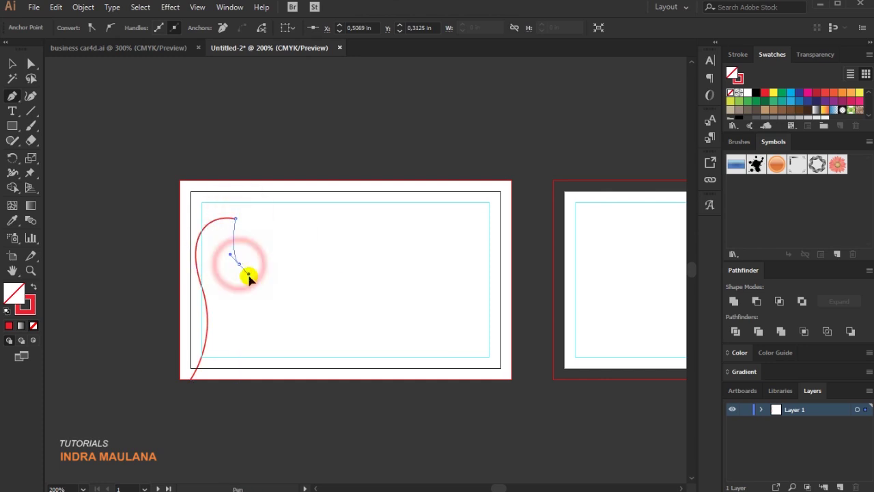
{"action": "left_click_drag", "start_coordinate": [192, 378], "coordinate": [121, 402]}
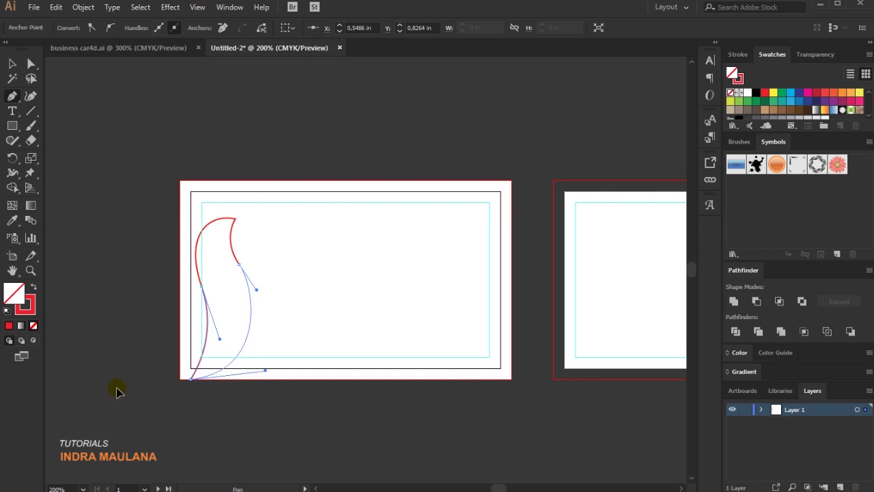
- Zoom in and refine the ribbon's top tip, middle and left-side anchors
{"action": "left_click", "coordinate": [31, 270]}
{"action": "left_click_drag", "start_coordinate": [159, 173], "coordinate": [519, 385]}
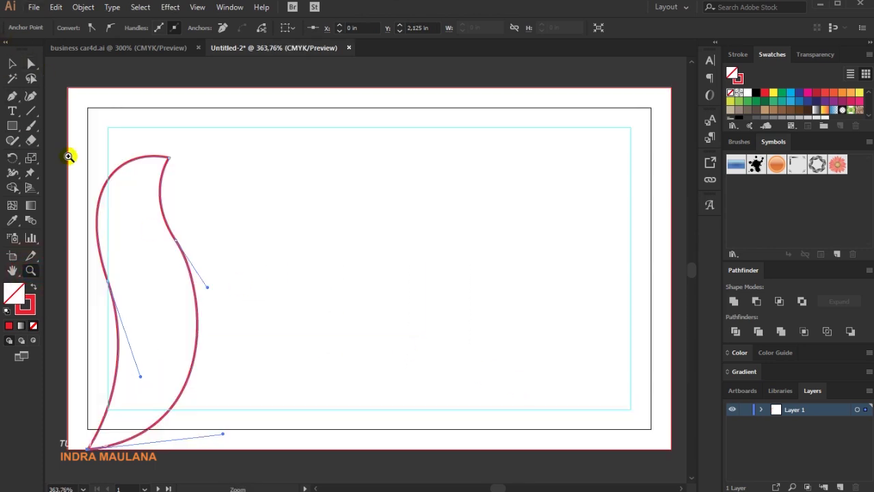
{"action": "key", "text": "a"}
{"action": "left_click_drag", "start_coordinate": [168, 151], "coordinate": [168, 157]}
{"action": "left_click", "coordinate": [171, 234]}
{"action": "left_click_drag", "start_coordinate": [206, 287], "coordinate": [208, 302]}
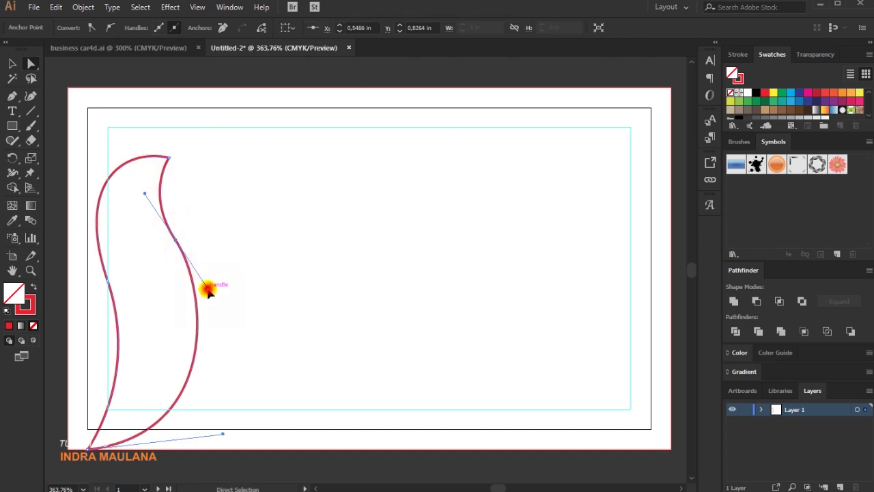
{"action": "left_click_drag", "start_coordinate": [172, 237], "coordinate": [244, 228]}
{"action": "left_click", "coordinate": [269, 250]}
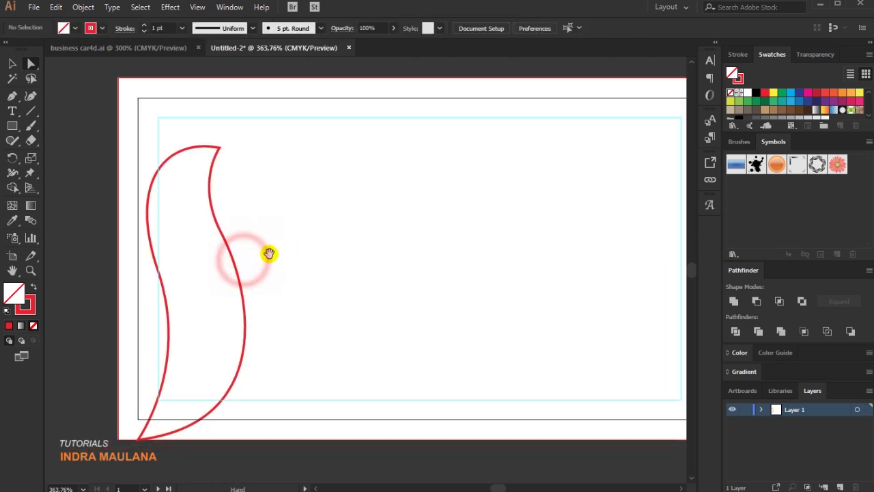
{"action": "left_click", "coordinate": [166, 298]}
{"action": "left_click_drag", "start_coordinate": [166, 289], "coordinate": [158, 264]}
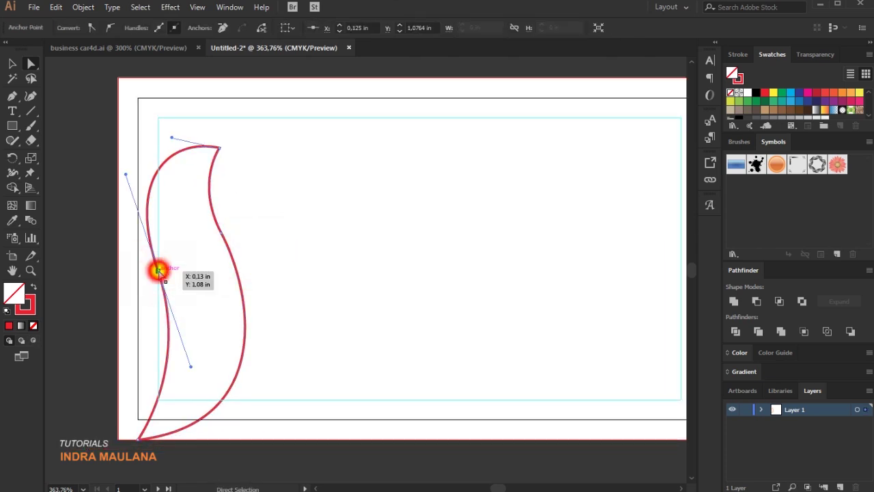
{"action": "left_click_drag", "start_coordinate": [221, 147], "coordinate": [219, 142]}
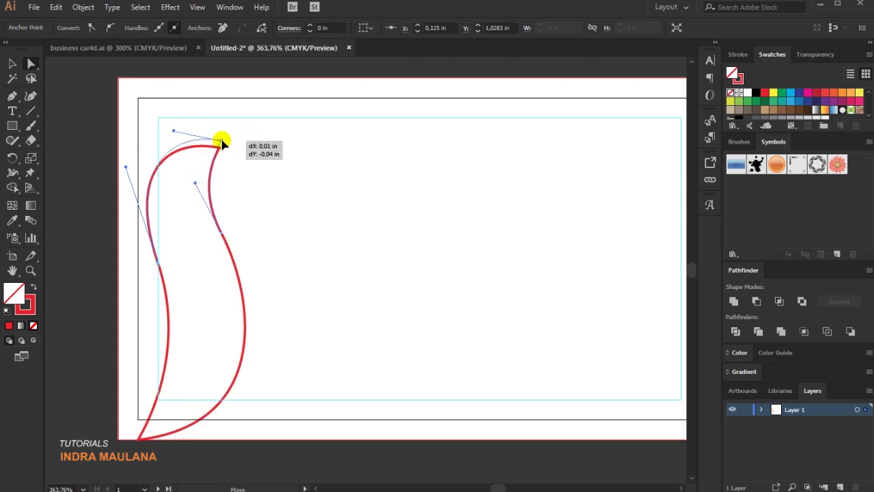
{"action": "left_click_drag", "start_coordinate": [220, 235], "coordinate": [227, 231]}
{"action": "scroll", "coordinate": [291, 321], "scroll_direction": "down", "scroll_amount": 1}
- Reshape the ribbon's bottom and lower curves with Direct Selection
{"action": "left_click", "coordinate": [139, 423]}
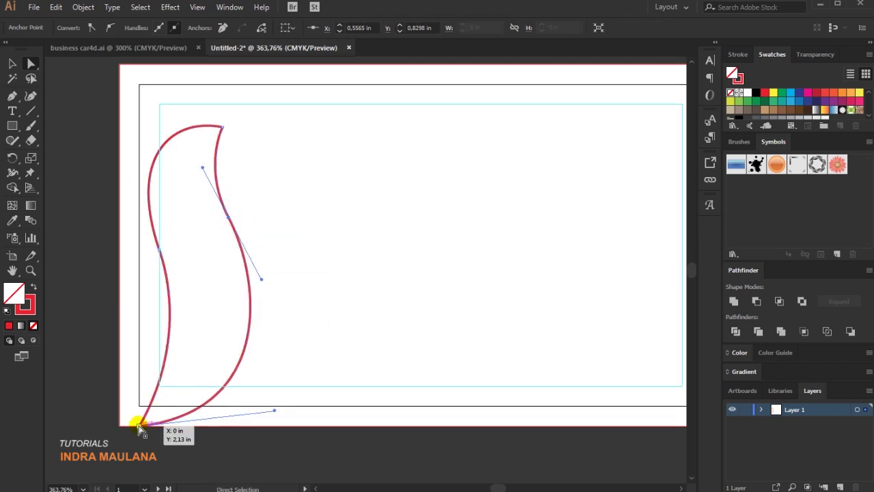
{"action": "left_click_drag", "start_coordinate": [273, 412], "coordinate": [278, 418]}
{"action": "left_click", "coordinate": [314, 328]}
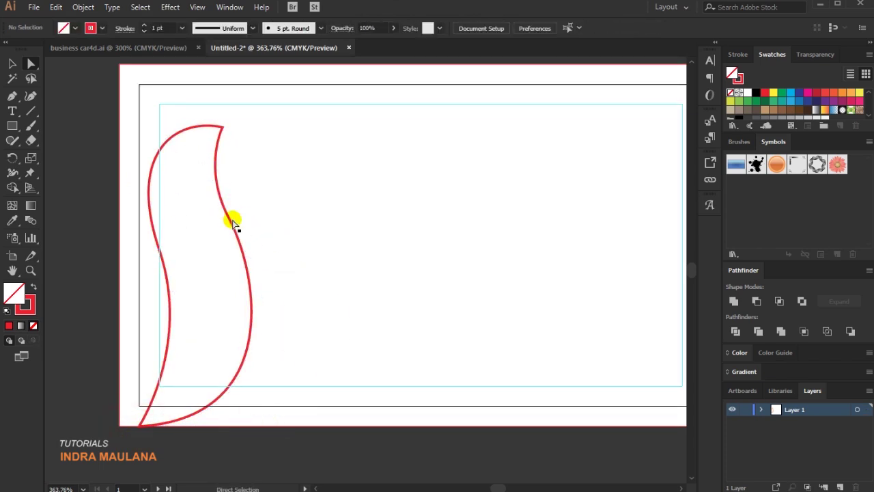
{"action": "left_click", "coordinate": [229, 218]}
{"action": "left_click_drag", "start_coordinate": [261, 278], "coordinate": [273, 303]}
{"action": "left_click", "coordinate": [283, 256]}
{"action": "left_click", "coordinate": [225, 224]}
{"action": "left_click", "coordinate": [339, 264]}
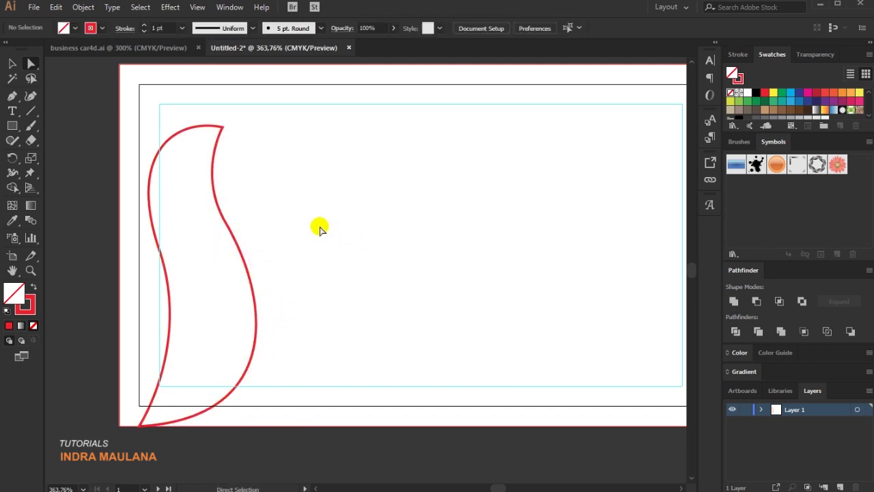
- Swap fill and stroke so the ribbon becomes solid red with no outline
{"action": "left_click_drag", "start_coordinate": [299, 167], "coordinate": [179, 300]}
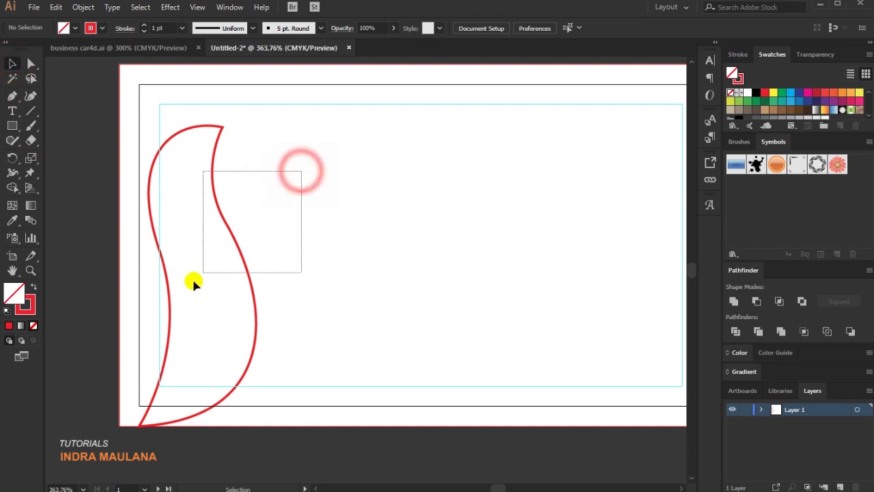
{"action": "left_click", "coordinate": [34, 286]}
{"action": "left_click", "coordinate": [396, 251]}
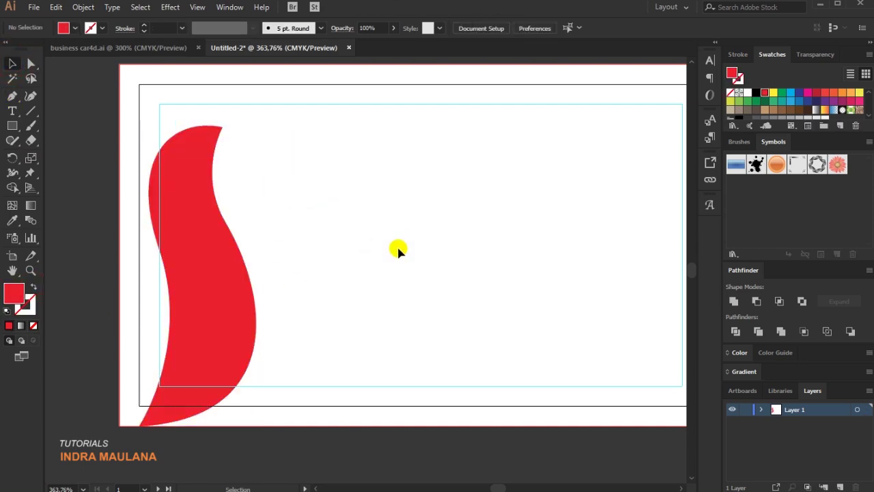
{"action": "left_click", "coordinate": [12, 95]}
{"action": "mouse_move", "coordinate": [276, 141]}
{"action": "left_mouse_down"}
{"action": "mouse_move", "coordinate": [226, 167]}
{"action": "mouse_move", "coordinate": [241, 210]}
{"action": "left_mouse_up"}
{"action": "scroll", "coordinate": [226, 168], "scroll_direction": "down", "scroll_amount": 1, "text": "alt"}
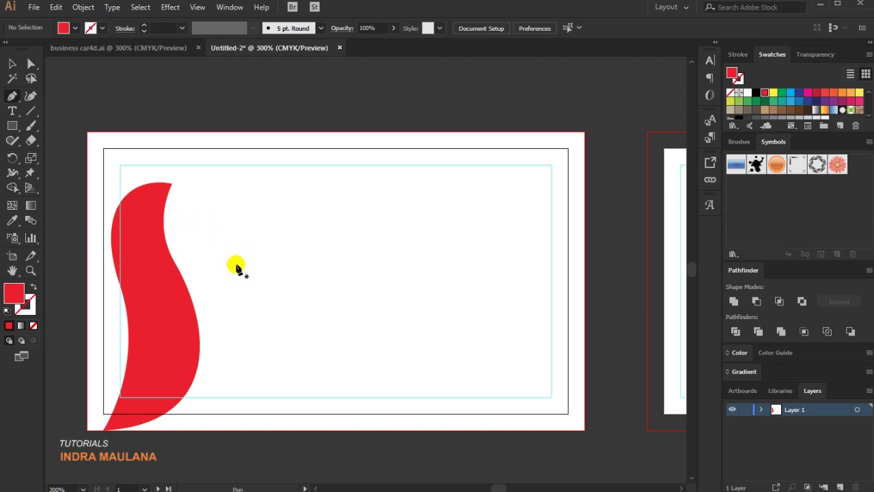
- Pen-draw a second red-outlined curved ribbon rising to the card's top edge
{"action": "left_click", "coordinate": [240, 271]}
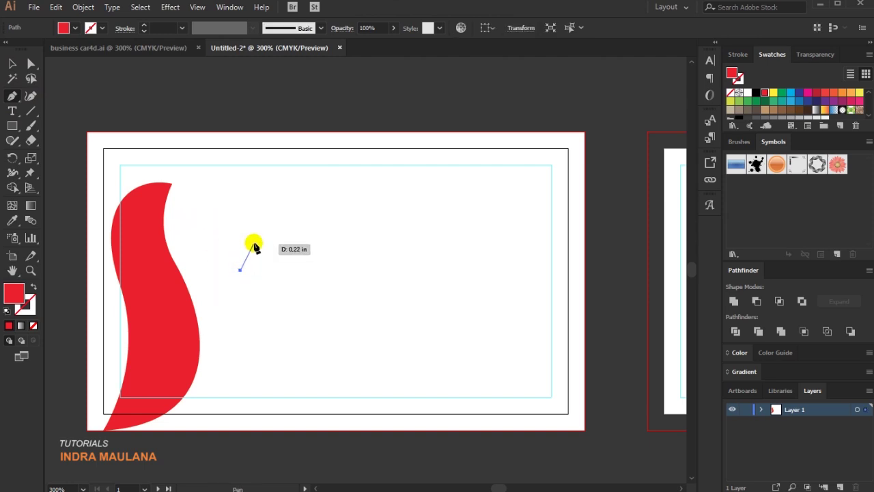
{"action": "left_click_drag", "start_coordinate": [254, 244], "coordinate": [251, 227]}
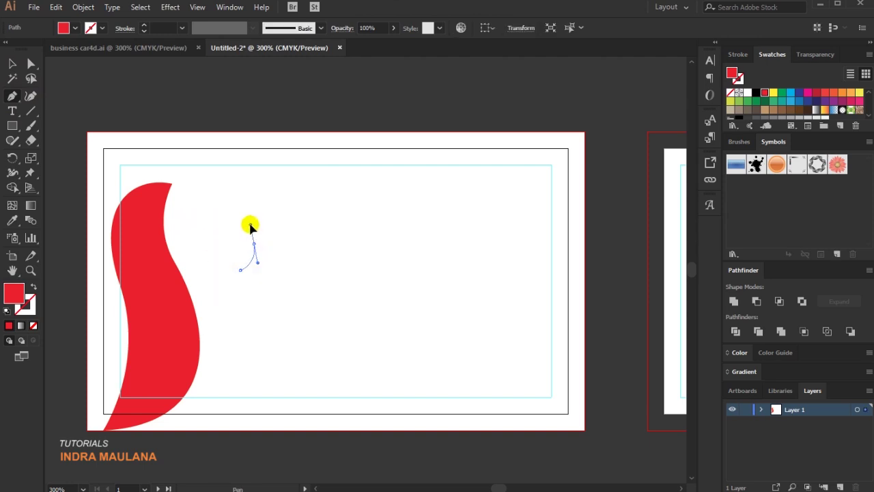
{"action": "scroll", "coordinate": [250, 226], "scroll_direction": "up", "scroll_amount": 1}
{"action": "left_click_drag", "start_coordinate": [284, 159], "coordinate": [360, 150]}
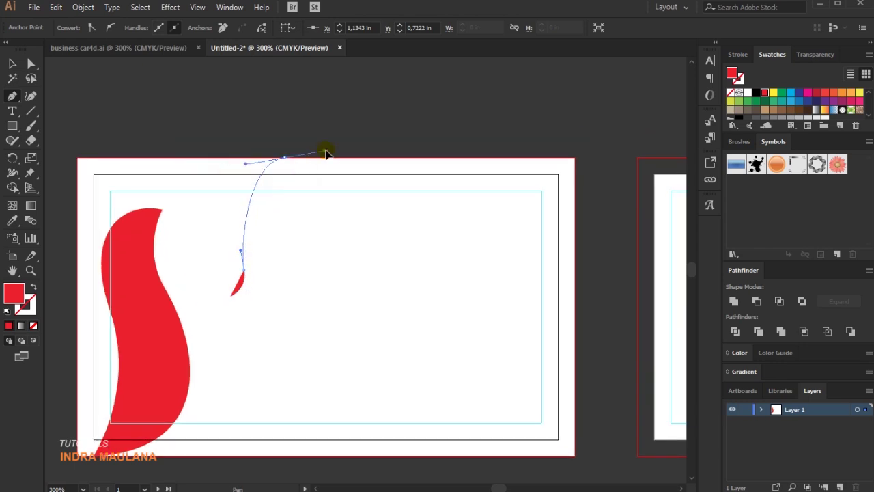
{"action": "left_click", "coordinate": [285, 158]}
{"action": "left_click_drag", "start_coordinate": [288, 198], "coordinate": [302, 210]}
{"action": "left_click_drag", "start_coordinate": [231, 296], "coordinate": [137, 290]}
{"action": "left_click", "coordinate": [31, 63]}
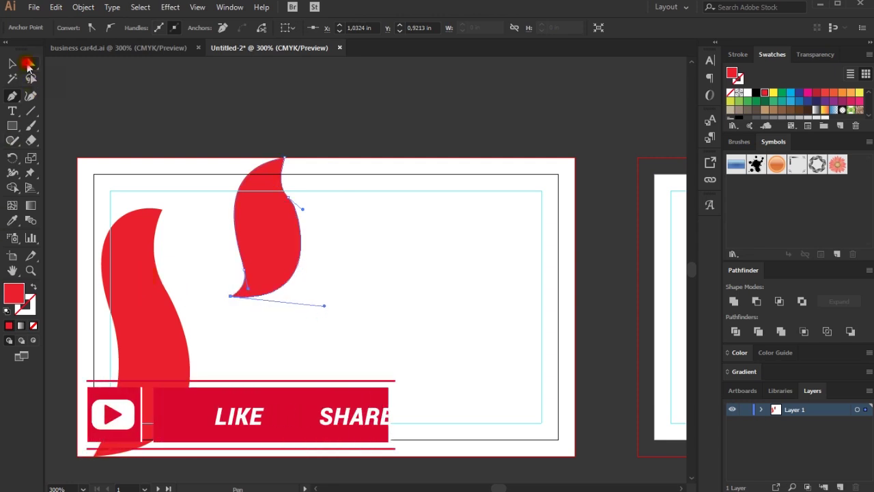
{"action": "left_click", "coordinate": [33, 287]}
- Adjust the second ribbon's bottom point and inner top curve
{"action": "left_click", "coordinate": [290, 200]}
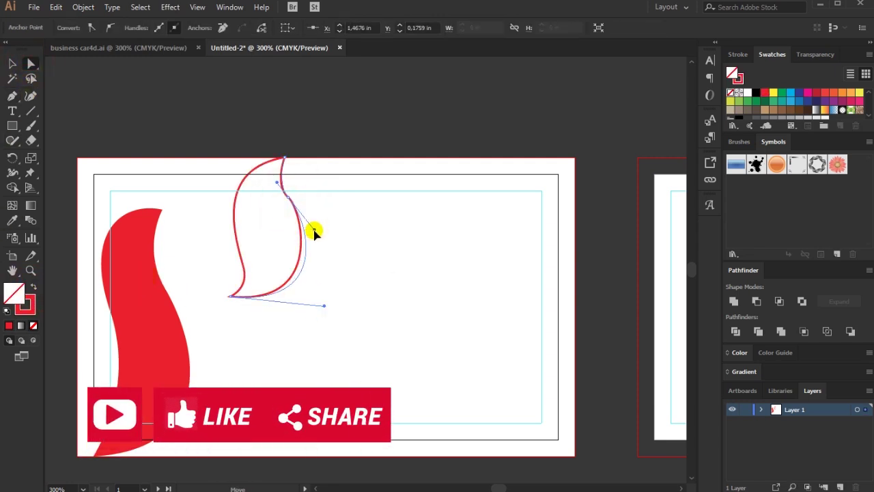
{"action": "left_click", "coordinate": [269, 189]}
{"action": "left_click", "coordinate": [363, 241]}
{"action": "mouse_move", "coordinate": [229, 296]}
{"action": "left_mouse_down"}
{"action": "mouse_move", "coordinate": [221, 304]}
{"action": "mouse_move", "coordinate": [248, 267]}
{"action": "mouse_move", "coordinate": [248, 277]}
{"action": "left_mouse_up"}
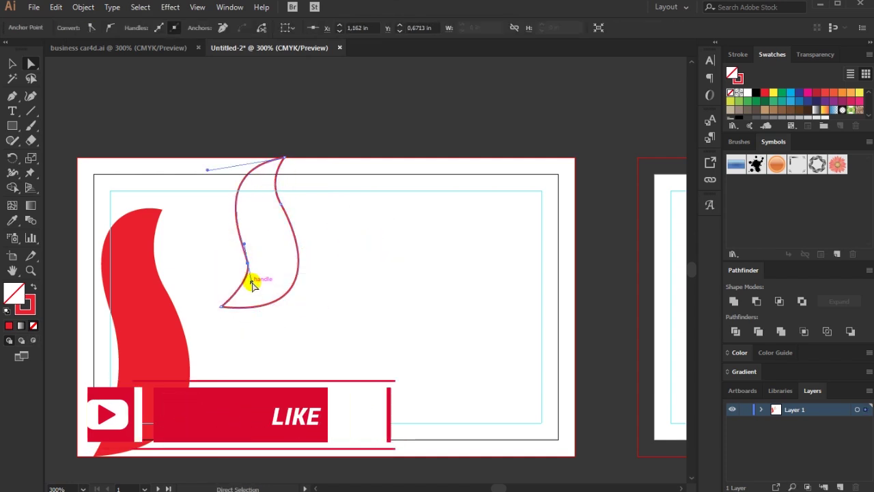
{"action": "left_click", "coordinate": [376, 286]}
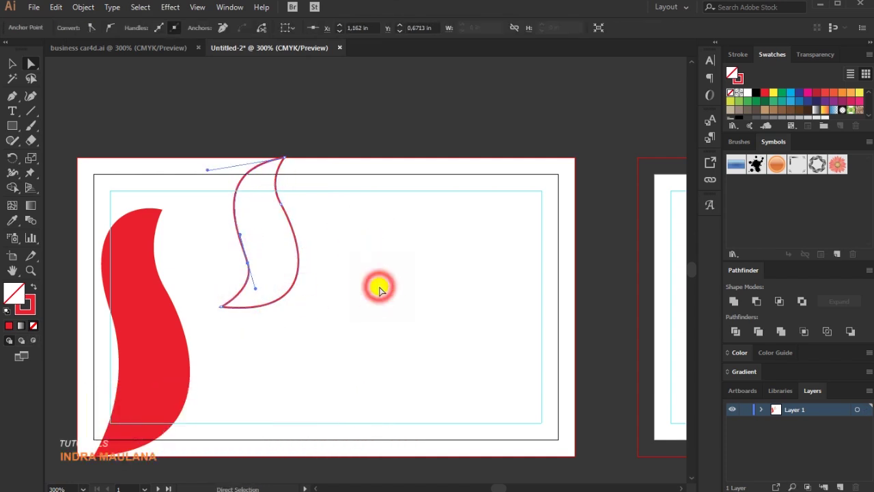
{"action": "left_click", "coordinate": [298, 254]}
{"action": "left_click", "coordinate": [280, 198]}
{"action": "left_click_drag", "start_coordinate": [265, 177], "coordinate": [257, 168]}
{"action": "left_click", "coordinate": [360, 240]}
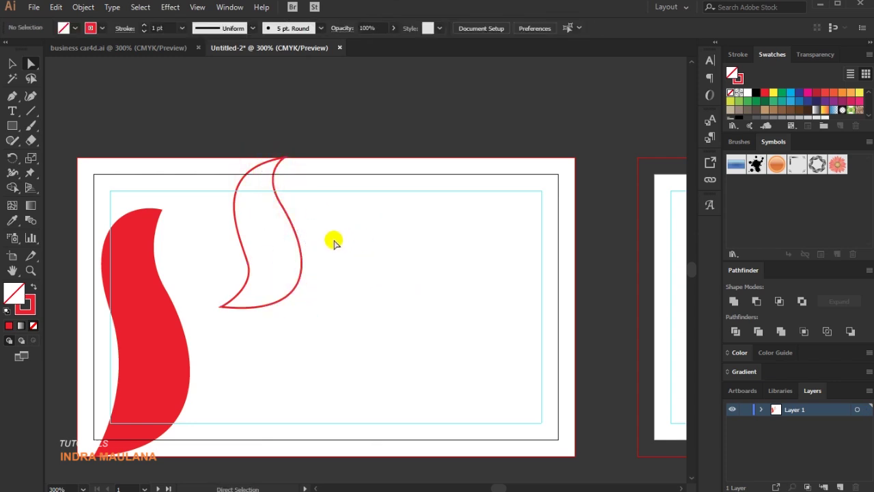
- Pull the second ribbon's lower curve left, then marquee-select both ribbons
{"action": "left_click", "coordinate": [297, 232]}
{"action": "left_click_drag", "start_coordinate": [314, 318], "coordinate": [296, 315]}
{"action": "left_click", "coordinate": [375, 243]}
{"action": "left_click", "coordinate": [248, 259]}
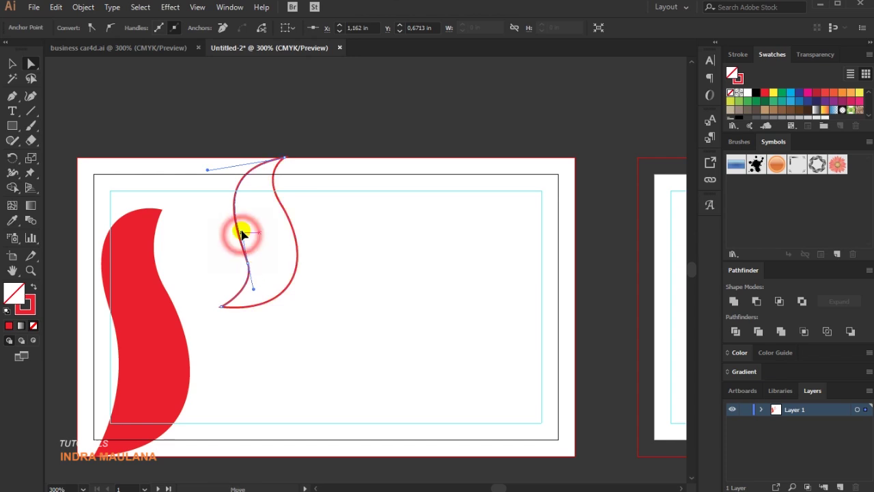
{"action": "left_click", "coordinate": [377, 247]}
{"action": "left_click", "coordinate": [12, 64]}
{"action": "left_click_drag", "start_coordinate": [343, 238], "coordinate": [152, 351]}
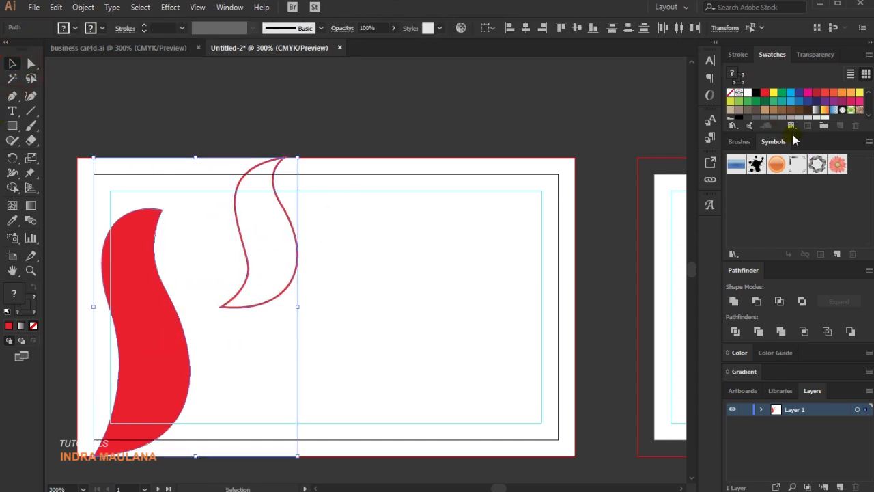
- Set both ribbons' stroke to None and fill them with a lighter grey swatch
{"action": "left_click_drag", "start_coordinate": [804, 134], "coordinate": [804, 174]}
{"action": "left_click", "coordinate": [749, 120]}
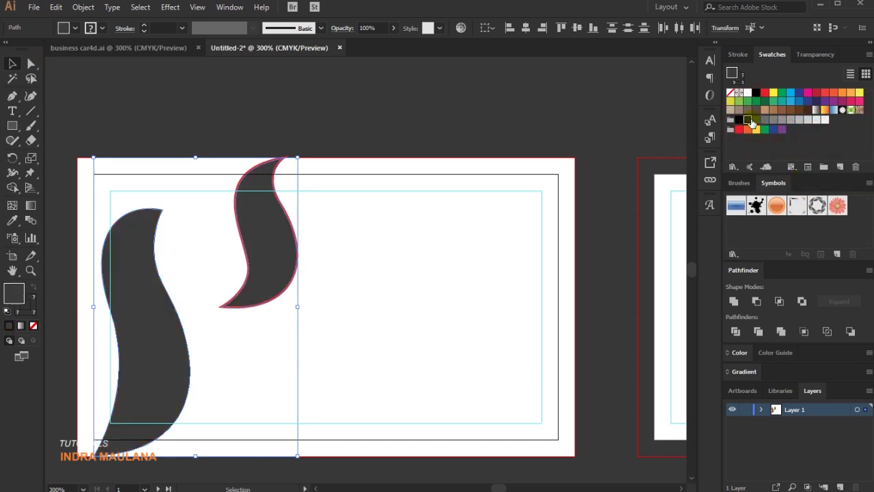
{"action": "left_click", "coordinate": [101, 28]}
{"action": "left_click", "coordinate": [6, 49]}
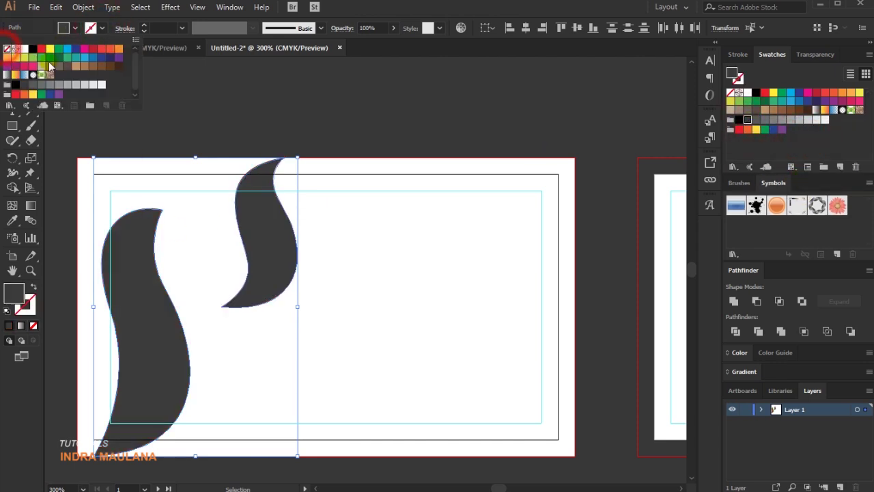
{"action": "left_click", "coordinate": [784, 123]}
{"action": "double_click", "coordinate": [783, 121]}
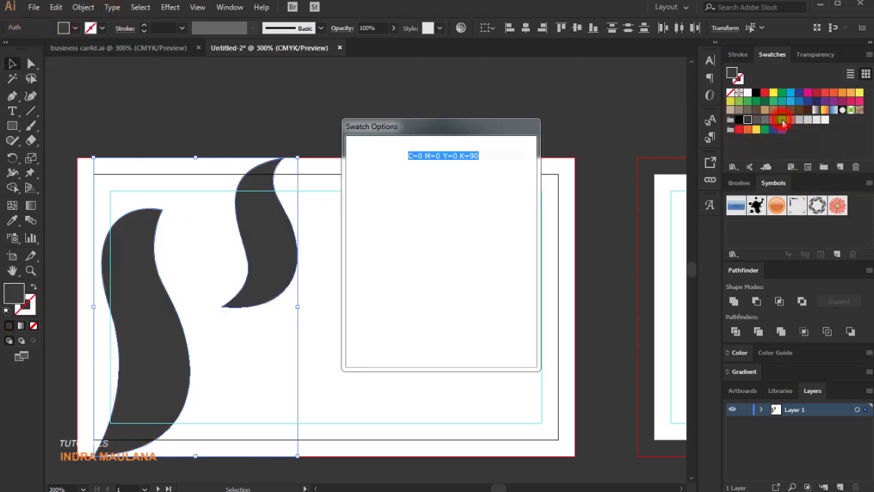
{"action": "left_click", "coordinate": [512, 343]}
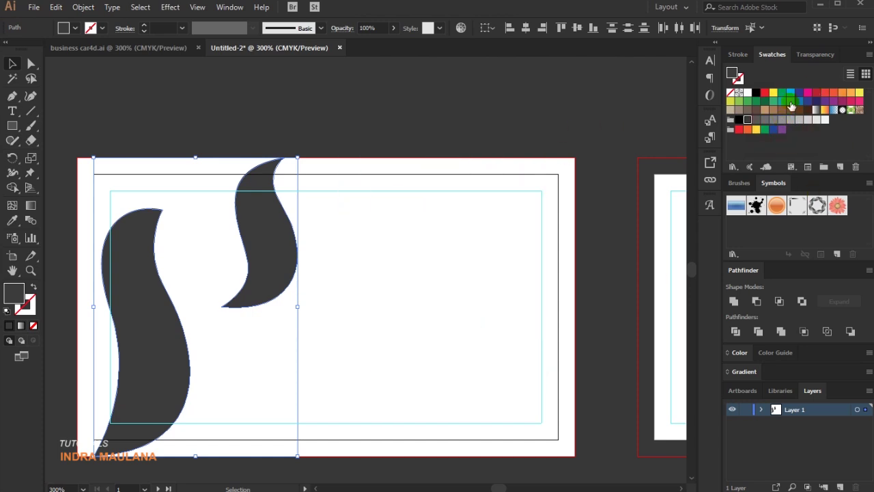
{"action": "left_click", "coordinate": [783, 121]}
{"action": "left_click", "coordinate": [466, 155]}
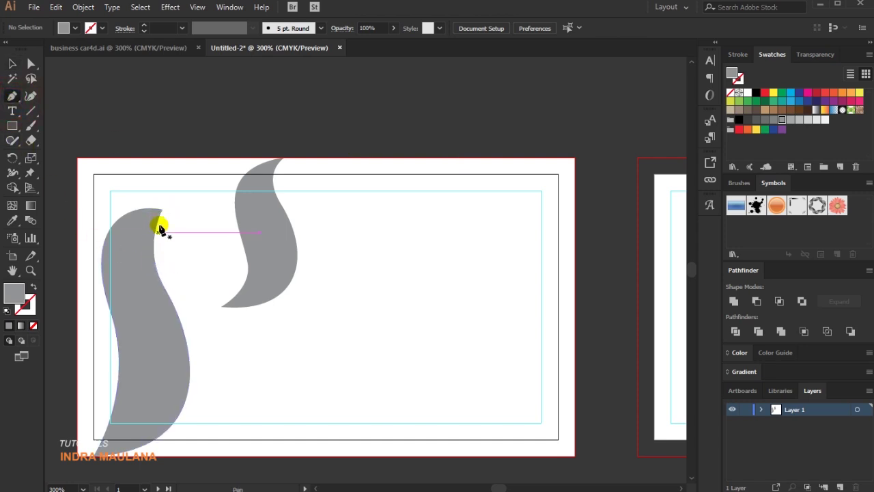
- Pen-draw a closed curved band from the left shape's top tip to the right shape's bottom
{"action": "left_click", "coordinate": [162, 210]}
{"action": "left_click_drag", "start_coordinate": [247, 258], "coordinate": [256, 288]}
{"action": "left_click", "coordinate": [221, 306]}
{"action": "left_click_drag", "start_coordinate": [172, 265], "coordinate": [157, 268]}
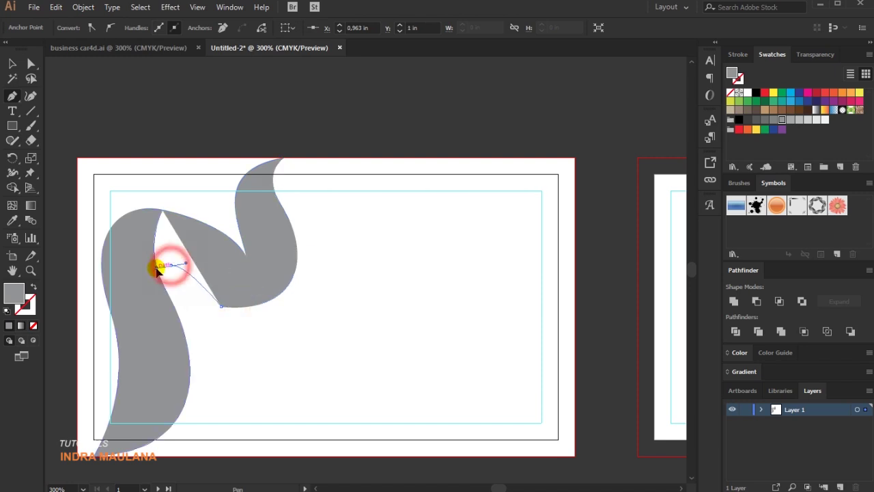
{"action": "left_click", "coordinate": [165, 288]}
{"action": "left_click", "coordinate": [162, 210]}
- Bring both wavy ribbon shapes forward in stacking order, then select the dark band
{"action": "left_click", "coordinate": [11, 63]}
{"action": "left_click", "coordinate": [250, 232]}
{"action": "left_click", "coordinate": [157, 362], "text": "shift"}
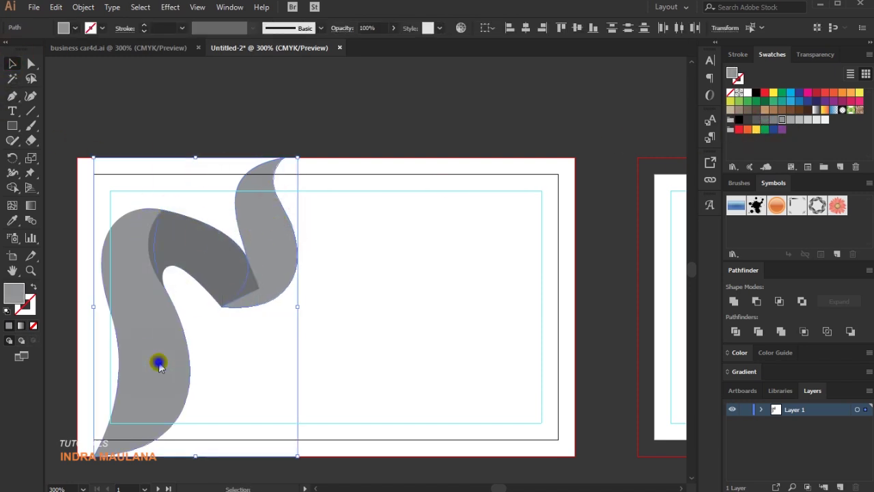
{"action": "right_click", "coordinate": [159, 365]}
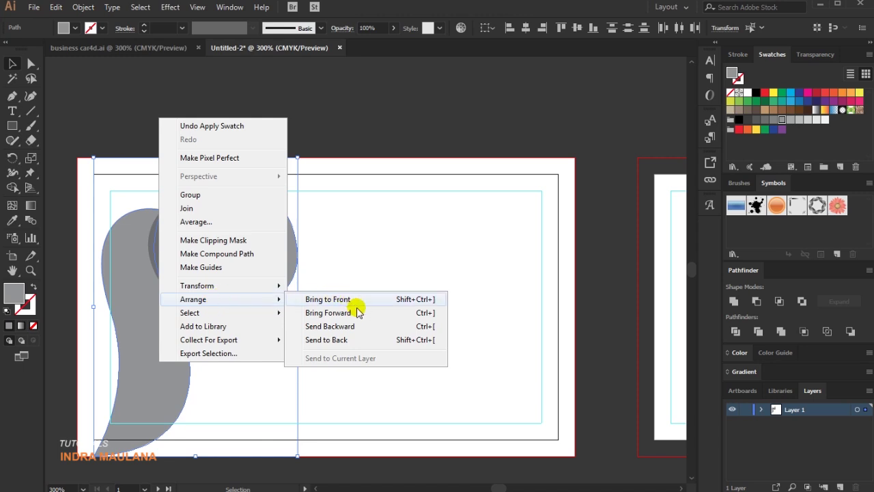
{"action": "left_click", "coordinate": [358, 313]}
{"action": "left_click", "coordinate": [372, 133]}
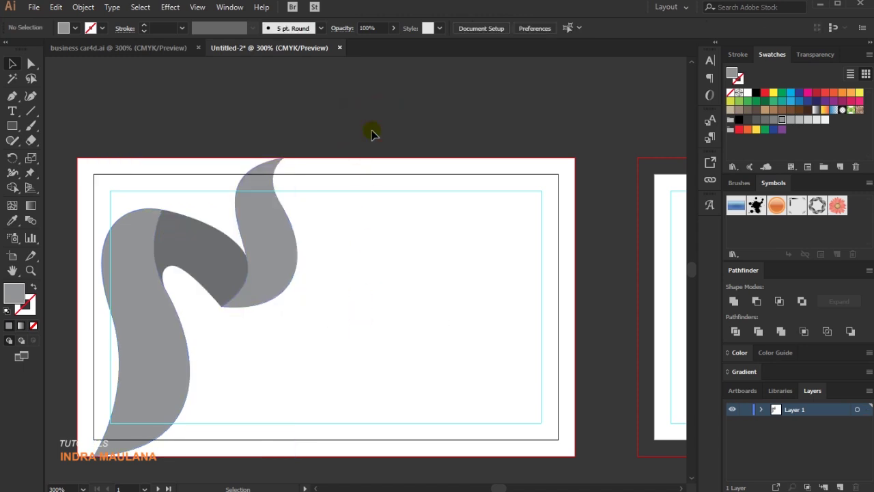
{"action": "left_click", "coordinate": [182, 243]}
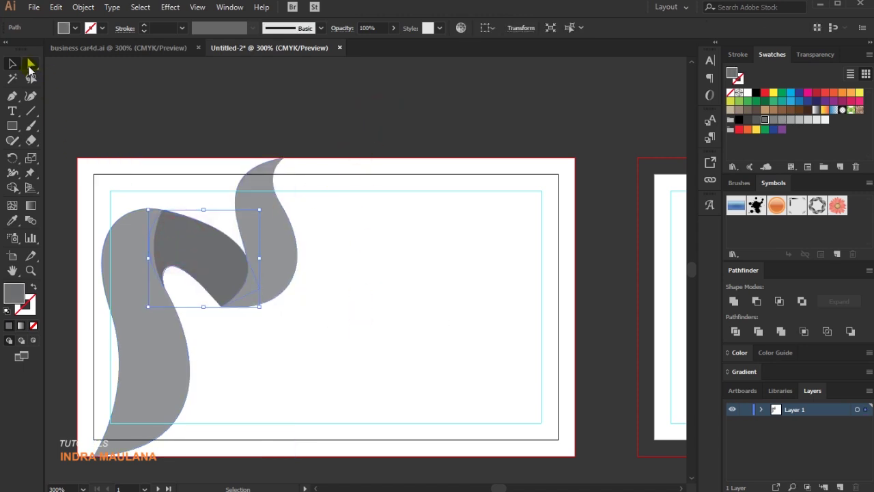
- Adjust the dark band's curve handle and nudge its anchor to smooth its edge
{"action": "left_click", "coordinate": [30, 65]}
{"action": "left_click", "coordinate": [243, 256]}
{"action": "left_click_drag", "start_coordinate": [230, 219], "coordinate": [227, 229]}
{"action": "left_click_drag", "start_coordinate": [248, 256], "coordinate": [245, 267]}
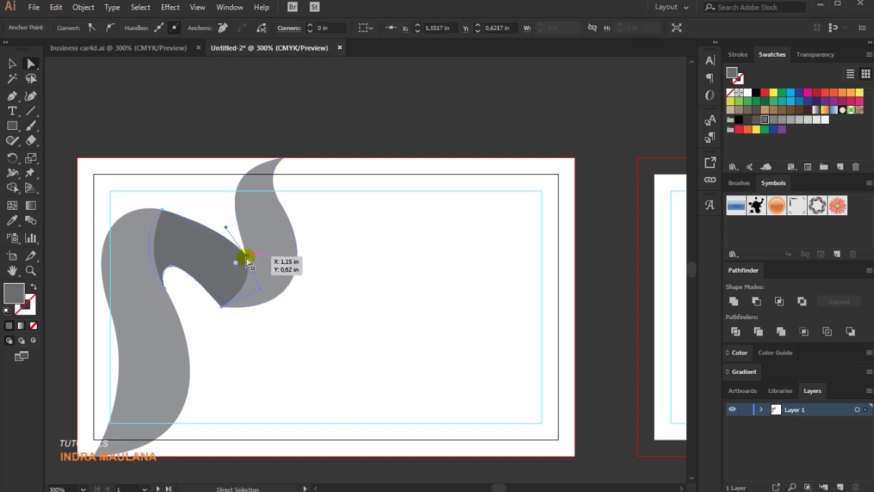
- Zoom in on the band's fold, check its corner anchor, then return to the whole-card view
{"action": "left_click", "coordinate": [30, 270]}
{"action": "left_click_drag", "start_coordinate": [132, 190], "coordinate": [293, 336]}
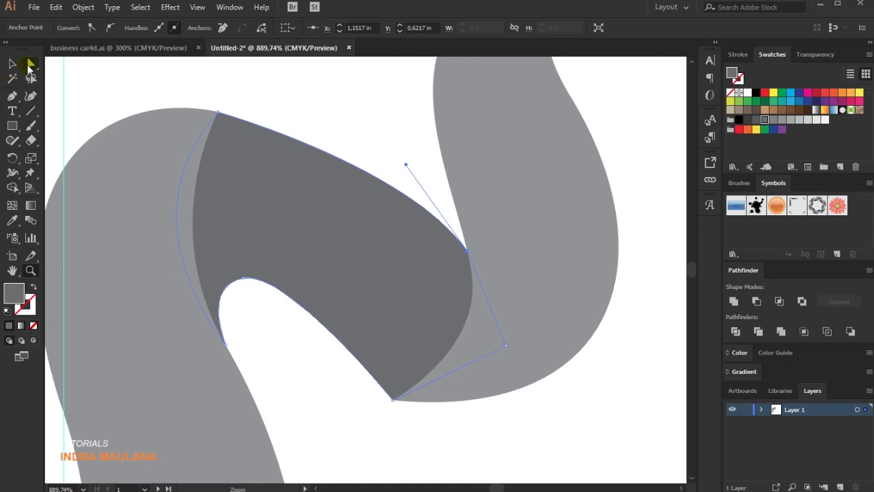
{"action": "left_click", "coordinate": [30, 64]}
{"action": "left_click", "coordinate": [467, 251]}
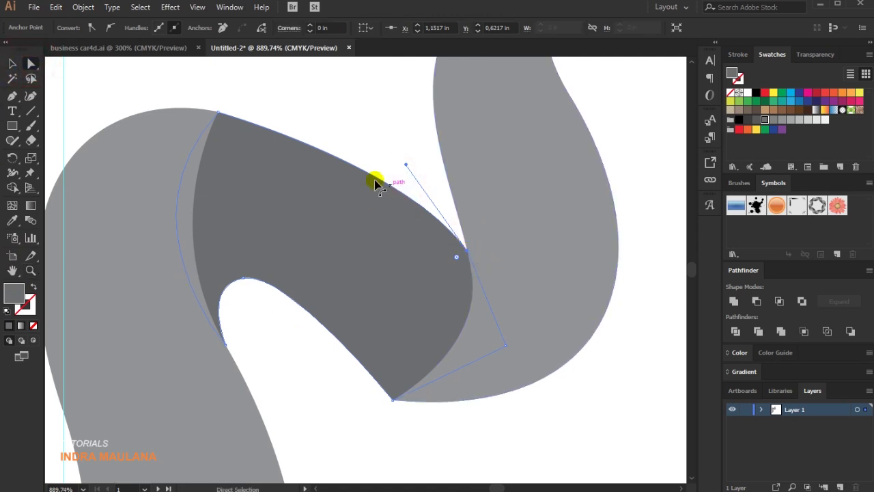
{"action": "left_click", "coordinate": [330, 139]}
{"action": "scroll", "coordinate": [332, 141], "scroll_direction": "down", "scroll_amount": 1}
{"action": "scroll", "coordinate": [367, 189], "scroll_direction": "down", "scroll_amount": 1}
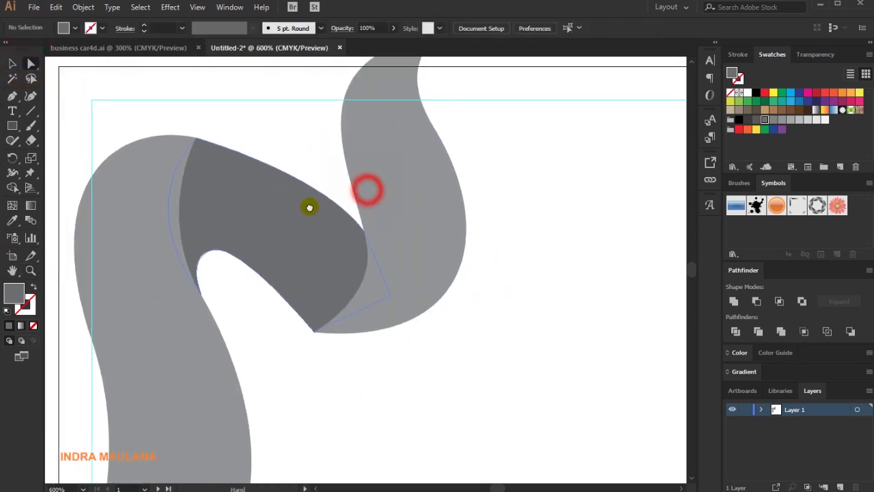
{"action": "left_click", "coordinate": [313, 254]}
{"action": "left_click", "coordinate": [375, 362]}
{"action": "scroll", "coordinate": [383, 373], "scroll_direction": "down", "scroll_amount": 1}
{"action": "scroll", "coordinate": [399, 393], "scroll_direction": "down", "scroll_amount": 1}
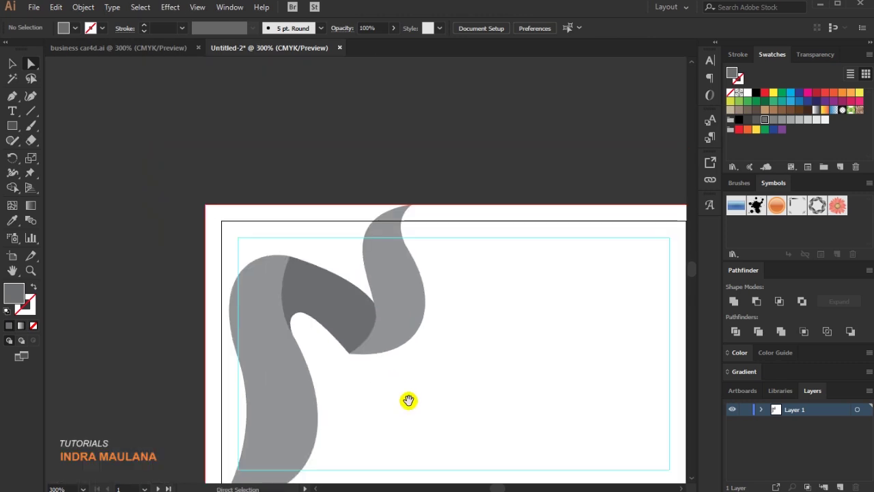
{"action": "left_click_drag", "start_coordinate": [407, 400], "coordinate": [316, 319]}
{"action": "left_click", "coordinate": [12, 97]}
- Pen-draw a small sliver shape at the card's bottom-left corner along the left ribbon
{"action": "mouse_move", "coordinate": [109, 426]}
{"action": "left_mouse_down"}
{"action": "mouse_move", "coordinate": [154, 345]}
{"action": "mouse_move", "coordinate": [149, 277]}
{"action": "left_mouse_up"}
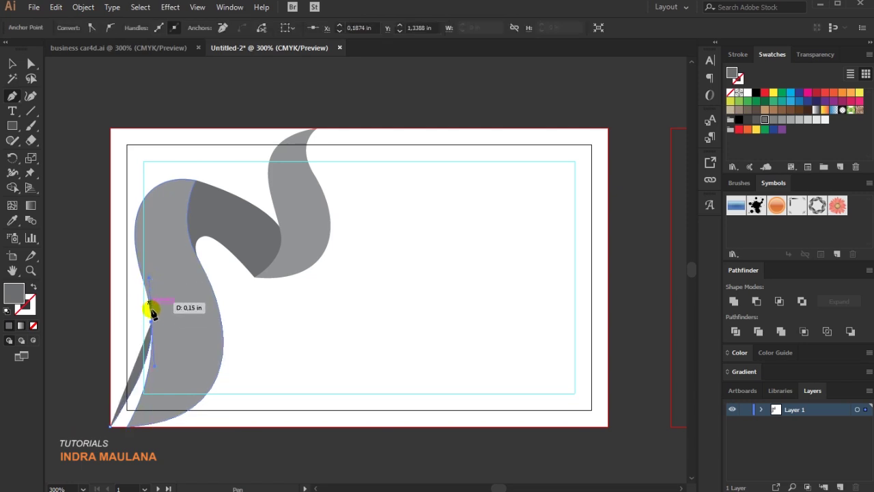
{"action": "left_click", "coordinate": [152, 321]}
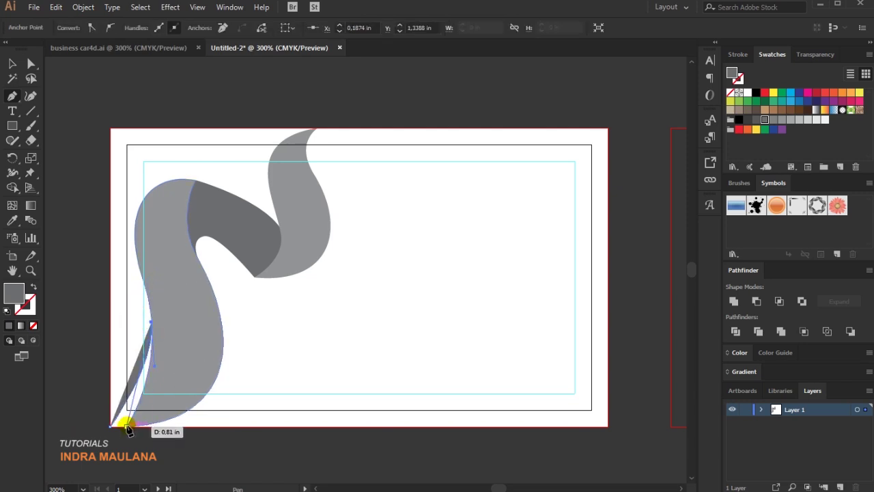
{"action": "left_click_drag", "start_coordinate": [110, 425], "coordinate": [110, 426]}
- Send the sliver backward and bring the left ribbon forward so the sliver sits behind it
{"action": "left_click", "coordinate": [12, 64]}
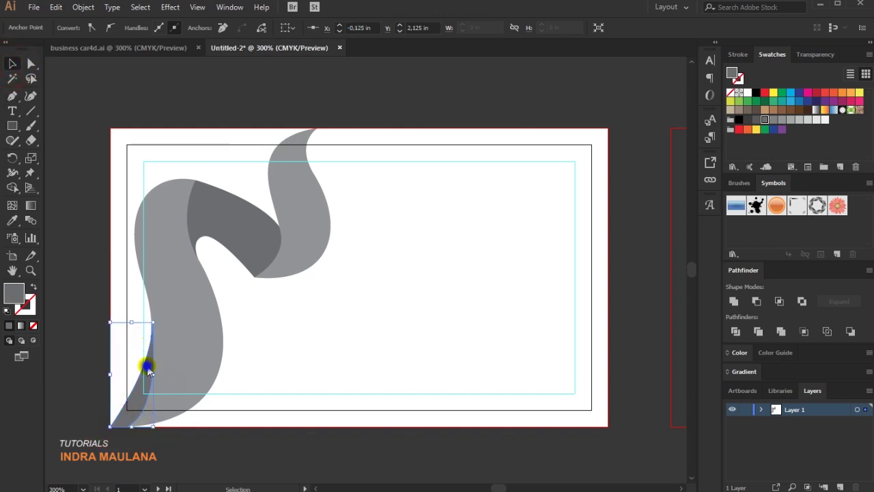
{"action": "right_click", "coordinate": [148, 369]}
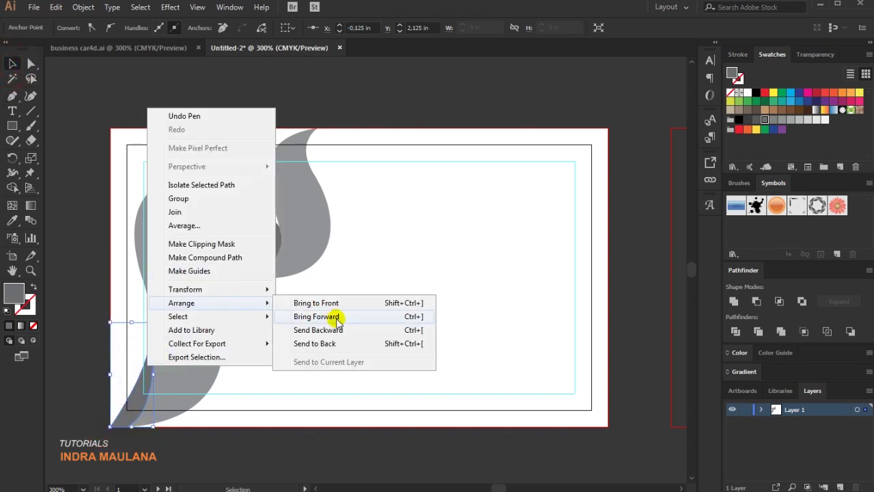
{"action": "left_click", "coordinate": [340, 329]}
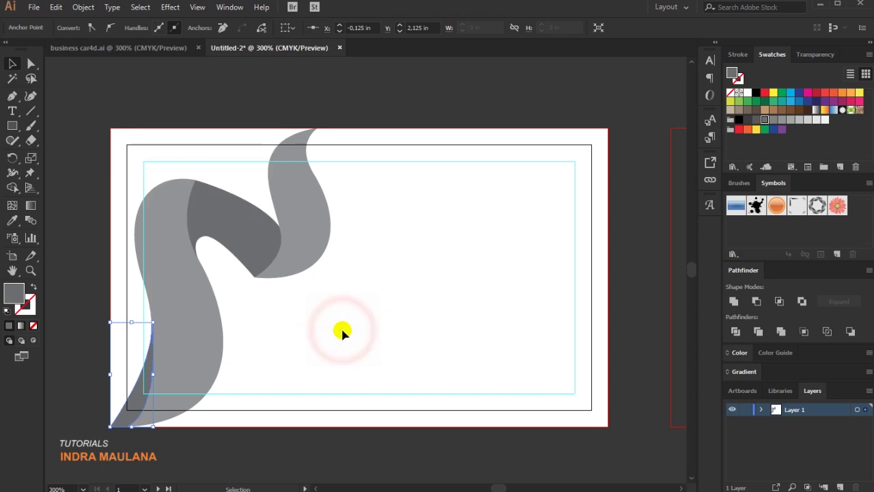
{"action": "left_click", "coordinate": [203, 346]}
{"action": "right_click", "coordinate": [203, 346]}
{"action": "mouse_move", "coordinate": [237, 281]}
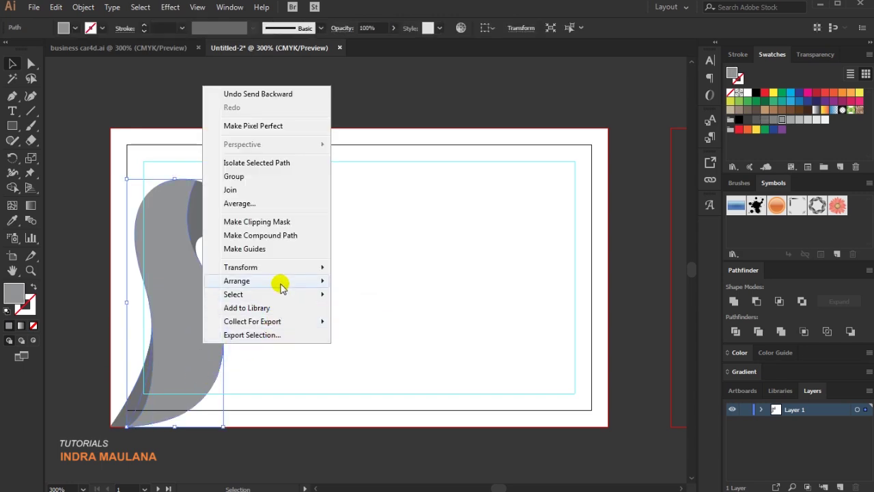
{"action": "left_click", "coordinate": [385, 294]}
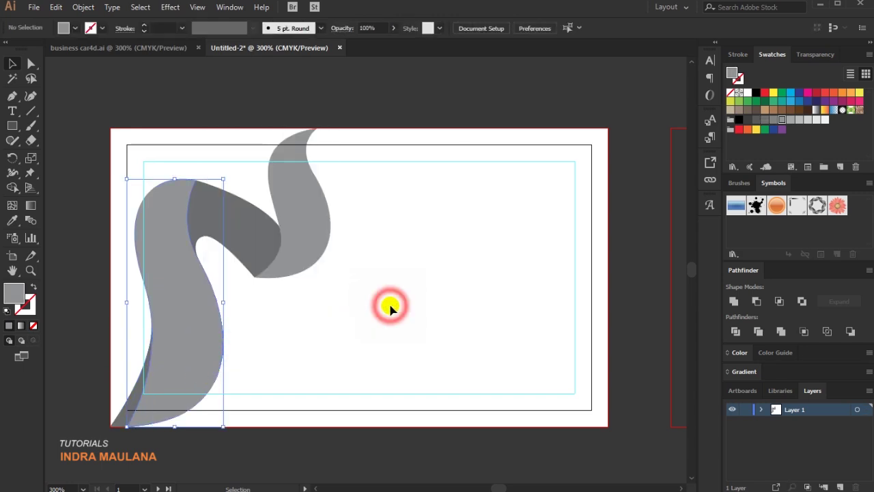
- Pen-draw a curved fold from the right ribbon's edge up to the card's top edge
{"action": "left_click", "coordinate": [12, 95]}
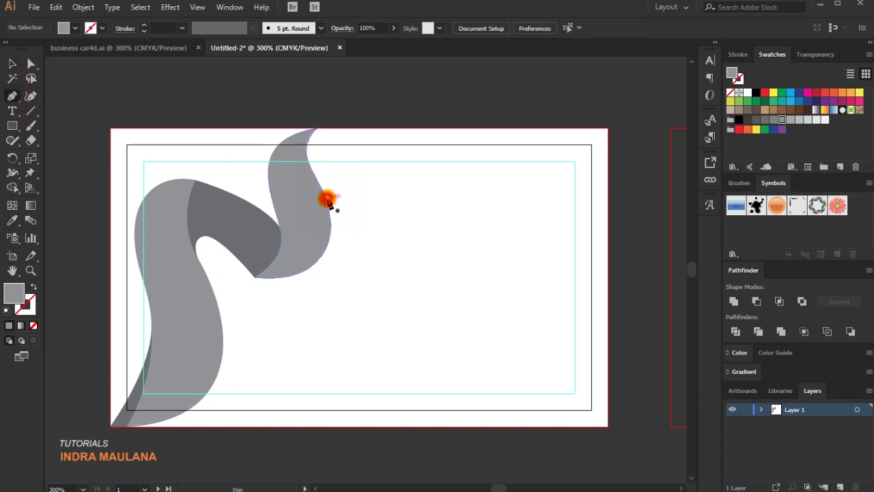
{"action": "left_click", "coordinate": [326, 198]}
{"action": "left_click_drag", "start_coordinate": [378, 128], "coordinate": [441, 124]}
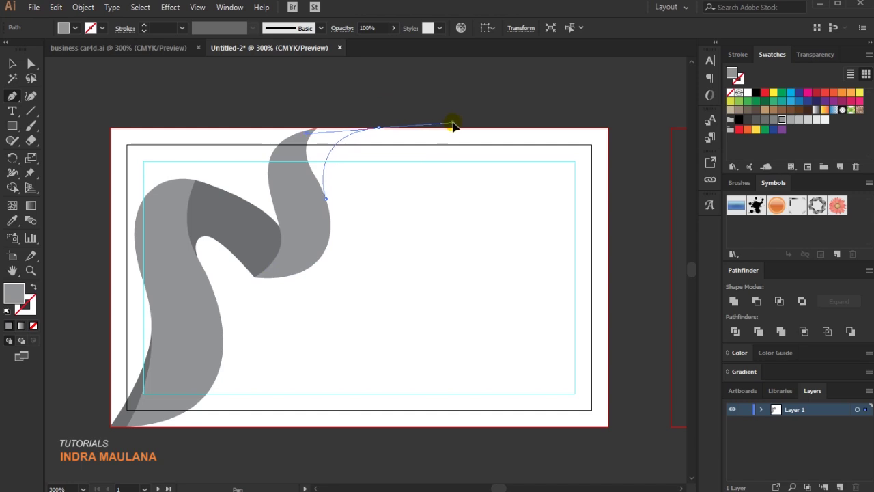
{"action": "left_click_drag", "start_coordinate": [453, 124], "coordinate": [453, 125]}
{"action": "left_click", "coordinate": [378, 128]}
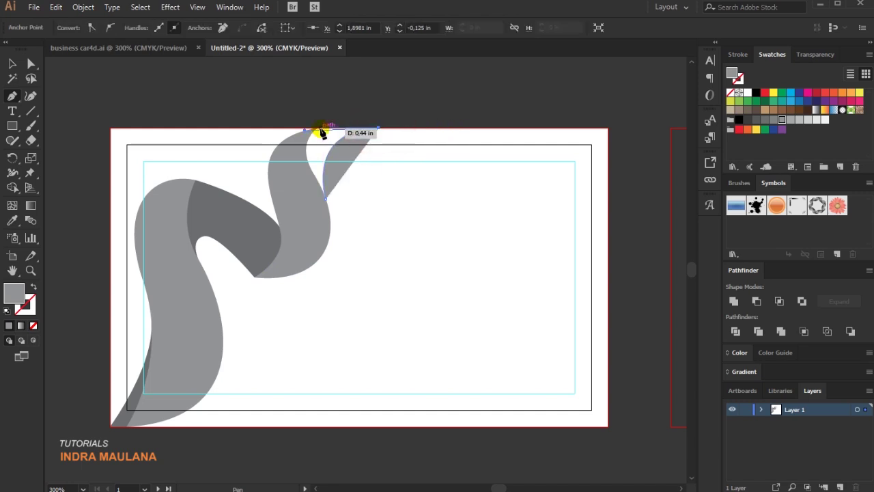
{"action": "left_click_drag", "start_coordinate": [316, 129], "coordinate": [327, 195]}
{"action": "left_click", "coordinate": [325, 198]}
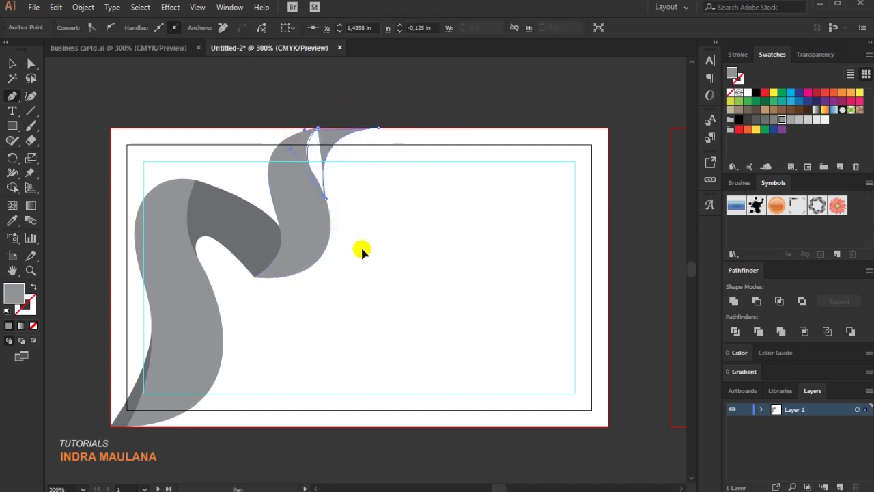
- Fill the fold with a darker grey and send it behind the grey ribbon
{"action": "left_click", "coordinate": [12, 64]}
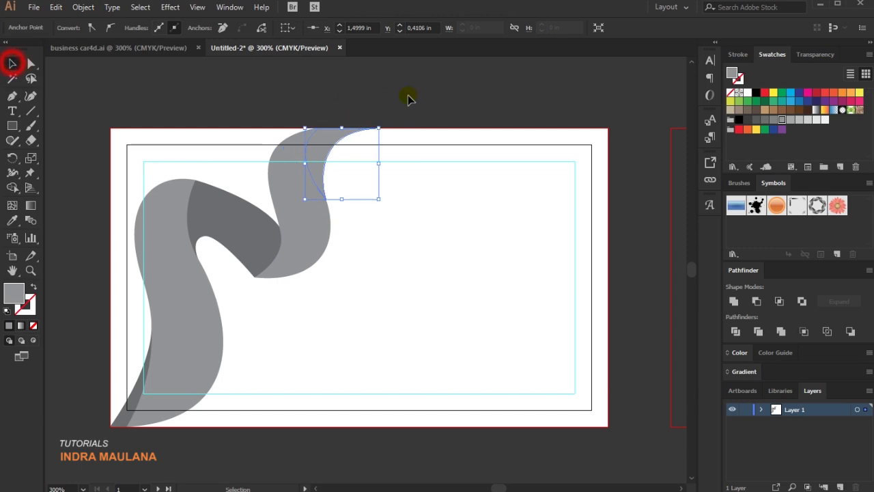
{"action": "left_click", "coordinate": [776, 121]}
{"action": "right_click", "coordinate": [340, 142]}
{"action": "mouse_move", "coordinate": [374, 336]}
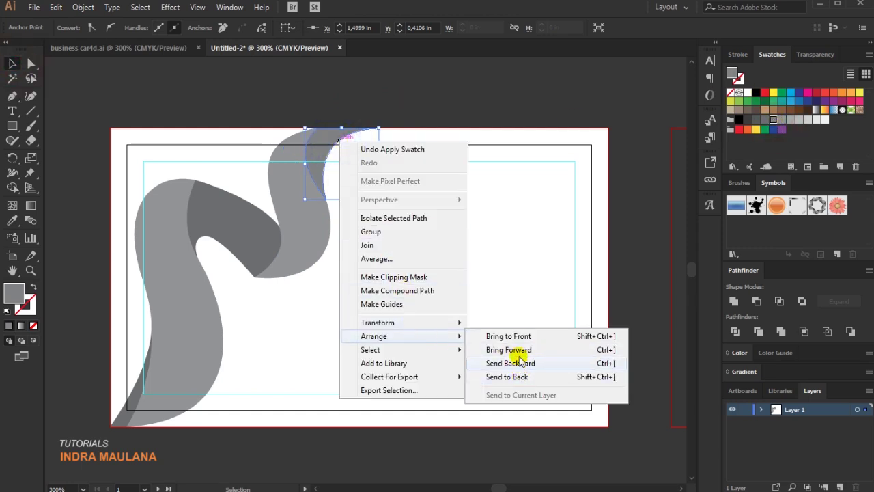
{"action": "left_click", "coordinate": [522, 363]}
{"action": "left_click", "coordinate": [416, 195]}
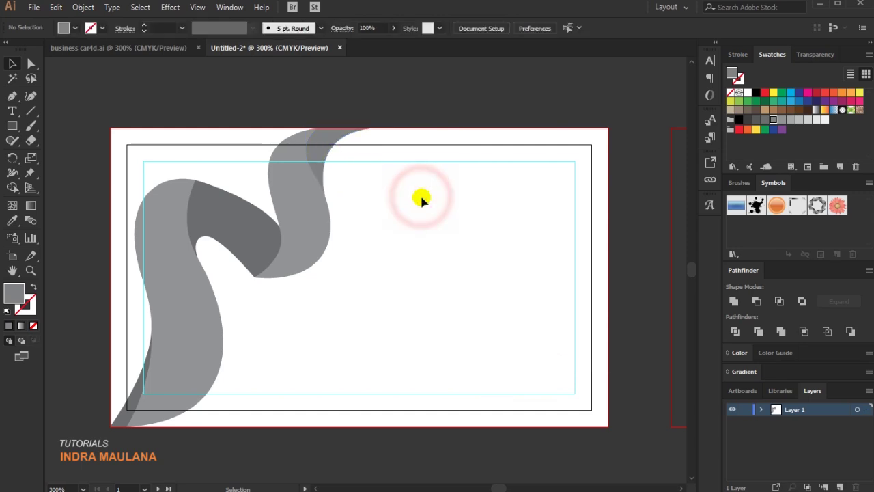
- Eyedropper the ribbon's dark grey onto the top fold shape
{"action": "left_click", "coordinate": [322, 146]}
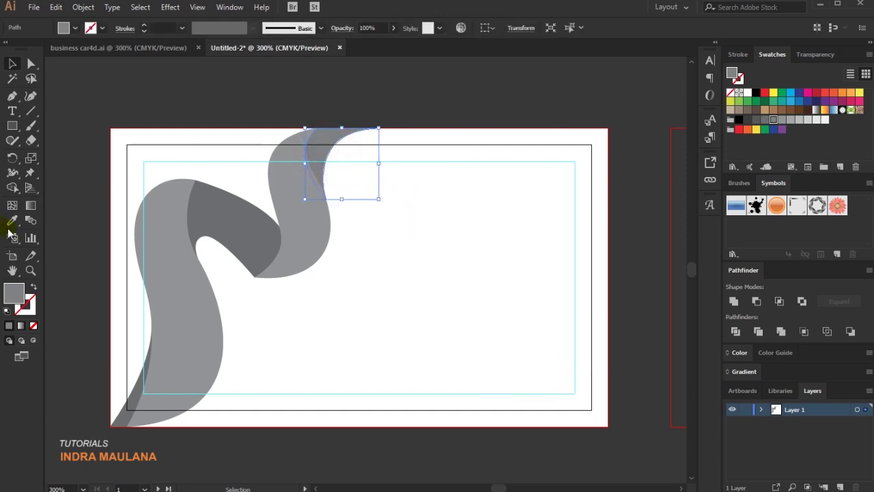
{"action": "left_click", "coordinate": [13, 220]}
{"action": "left_click", "coordinate": [242, 233]}
{"action": "left_click", "coordinate": [12, 63]}
{"action": "left_click", "coordinate": [239, 87]}
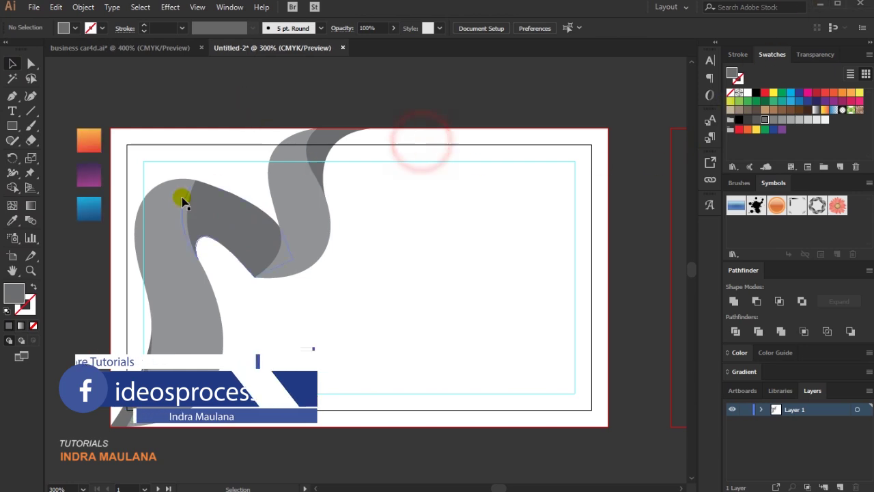
- Drag the middle grey ribbon's top anchor so its curve joins the upper ribbon smoothly
{"action": "left_click", "coordinate": [189, 201]}
{"action": "left_click", "coordinate": [30, 64]}
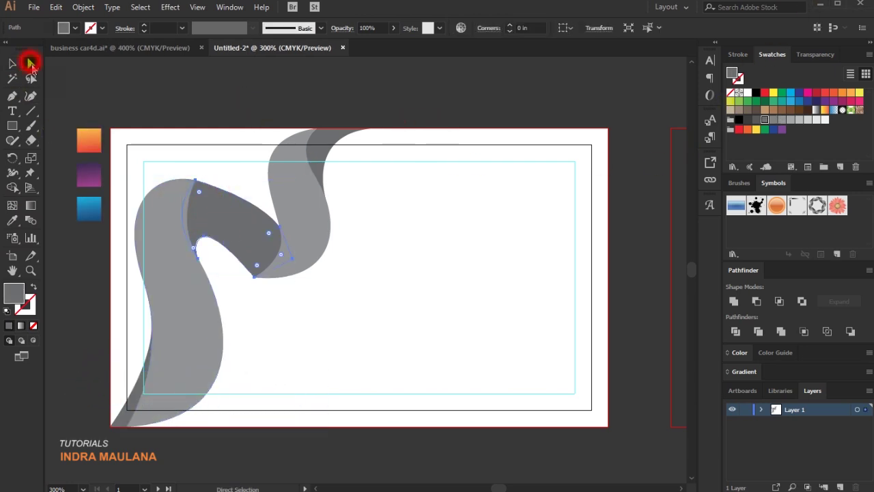
{"action": "left_click", "coordinate": [194, 181]}
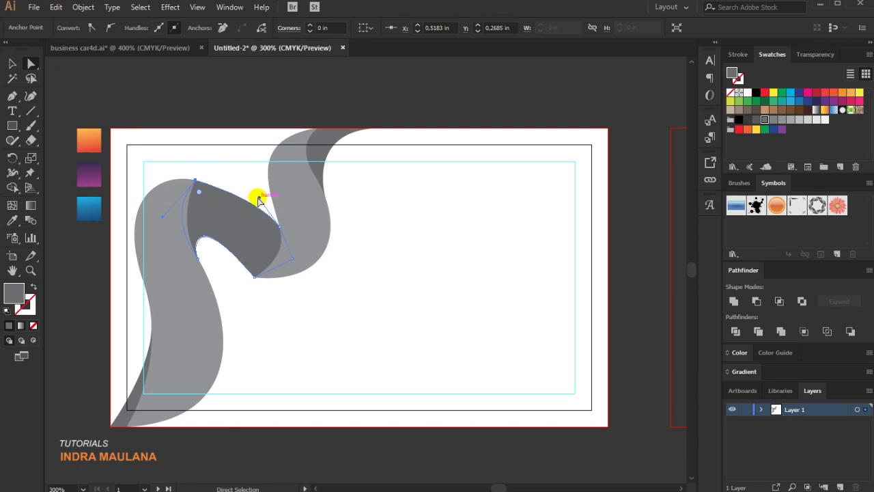
{"action": "left_click", "coordinate": [385, 276]}
{"action": "left_click", "coordinate": [220, 215]}
{"action": "left_click", "coordinate": [198, 179]}
{"action": "left_click_drag", "start_coordinate": [275, 227], "coordinate": [282, 235]}
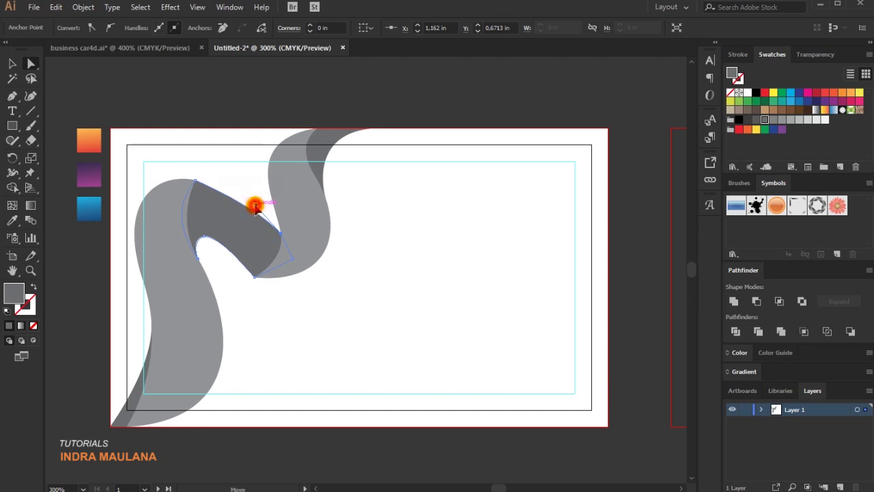
{"action": "left_click", "coordinate": [446, 258]}
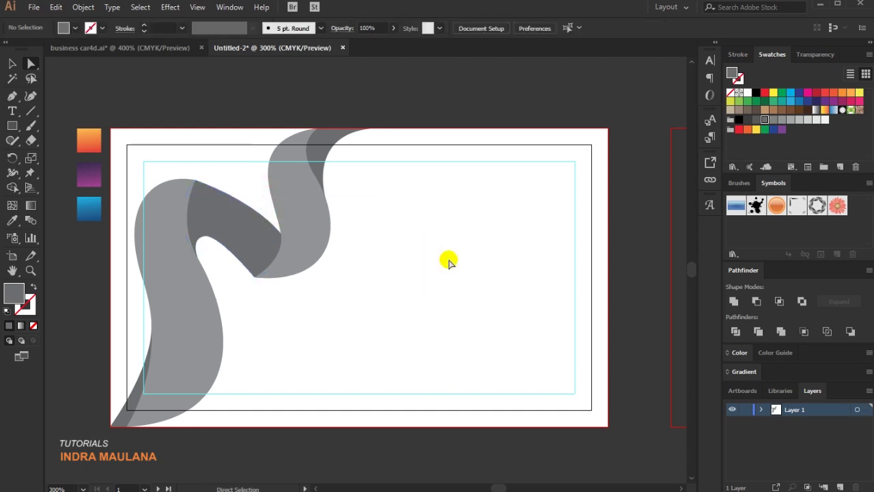
{"action": "left_click", "coordinate": [12, 63]}
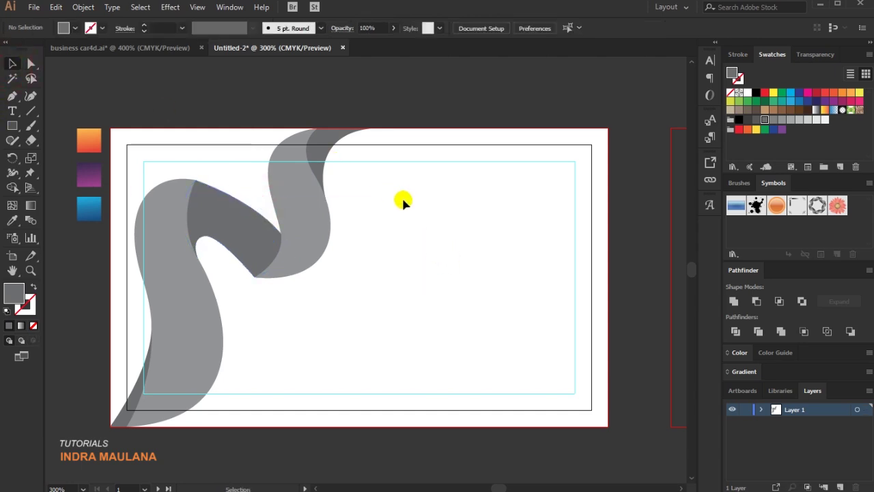
{"action": "left_click", "coordinate": [312, 195]}
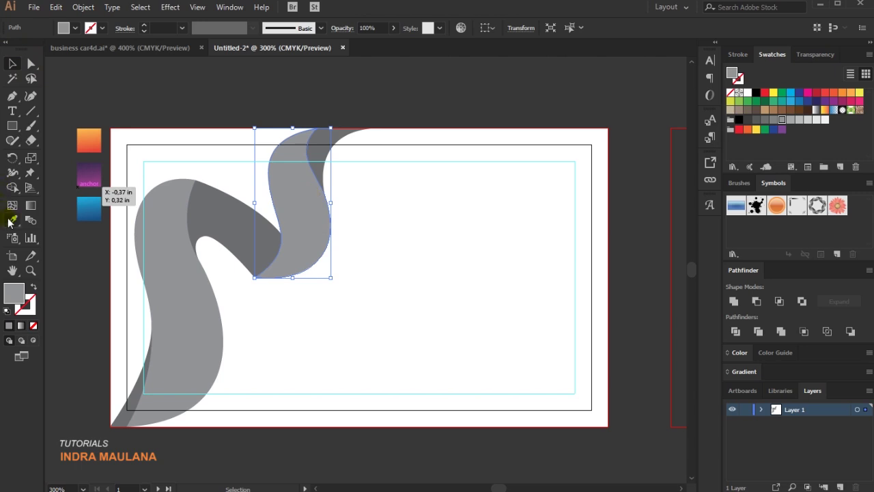
- Eyedropper the blue gradient onto the upper ribbon and inspect its two colour stops
{"action": "left_click", "coordinate": [12, 219]}
{"action": "left_click", "coordinate": [86, 211]}
{"action": "left_click", "coordinate": [11, 63]}
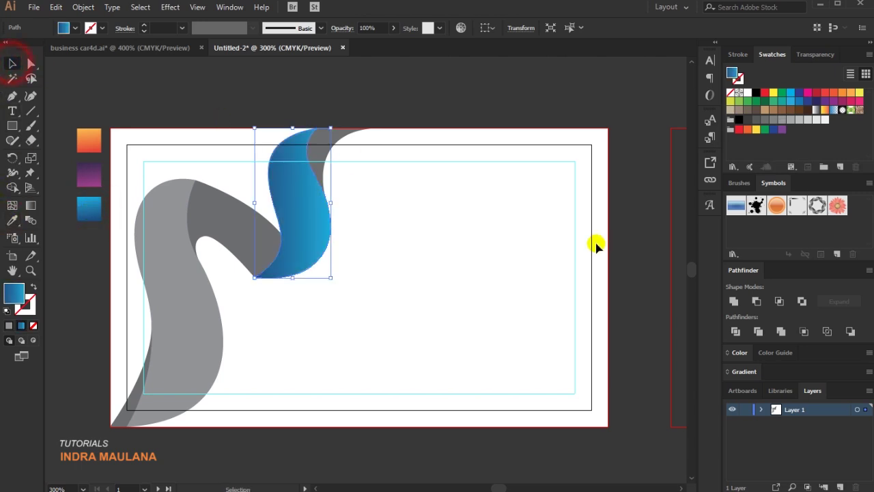
{"action": "left_click", "coordinate": [740, 370]}
{"action": "double_click", "coordinate": [730, 430]}
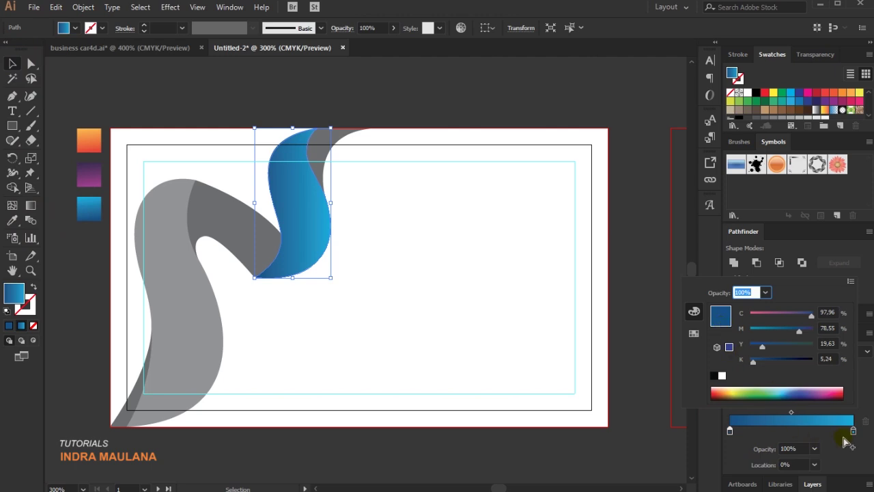
{"action": "double_click", "coordinate": [853, 431]}
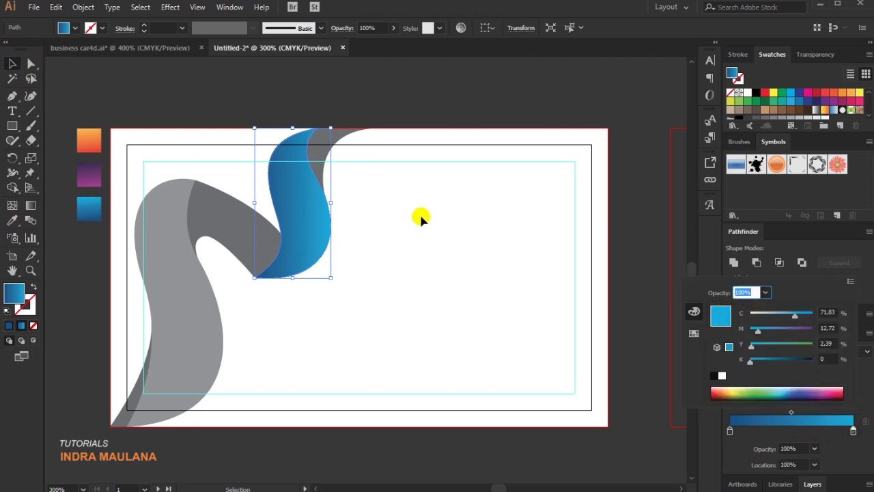
{"action": "left_click", "coordinate": [421, 219]}
- Run the blue gradient upward at 77.1°, dark blue at bottom to light cyan at top
{"action": "left_click", "coordinate": [31, 205]}
{"action": "left_click_drag", "start_coordinate": [279, 271], "coordinate": [310, 150]}
{"action": "left_click_drag", "start_coordinate": [283, 271], "coordinate": [284, 261]}
{"action": "left_click_drag", "start_coordinate": [302, 181], "coordinate": [304, 184]}
{"action": "left_click", "coordinate": [9, 65]}
- Eyedropper the orange gradient onto the large left ribbon and inspect its colour stops
{"action": "left_click", "coordinate": [384, 282]}
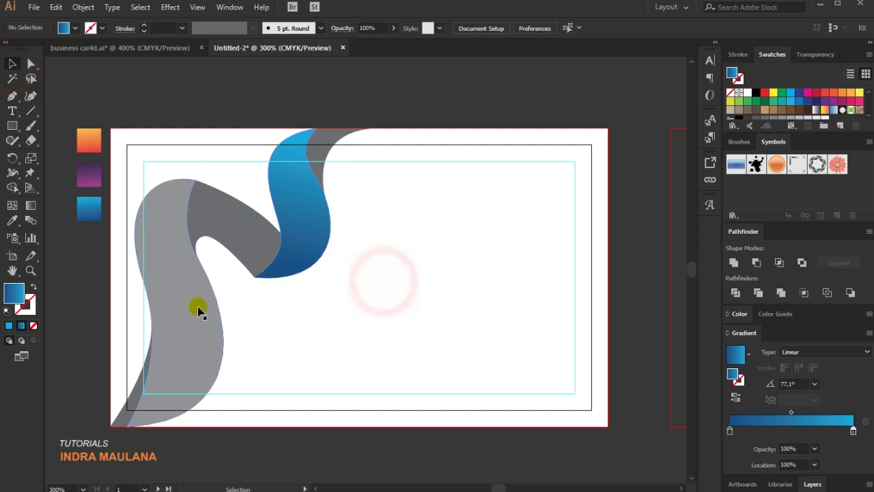
{"action": "left_click", "coordinate": [196, 306]}
{"action": "left_click", "coordinate": [14, 220]}
{"action": "left_click", "coordinate": [88, 140]}
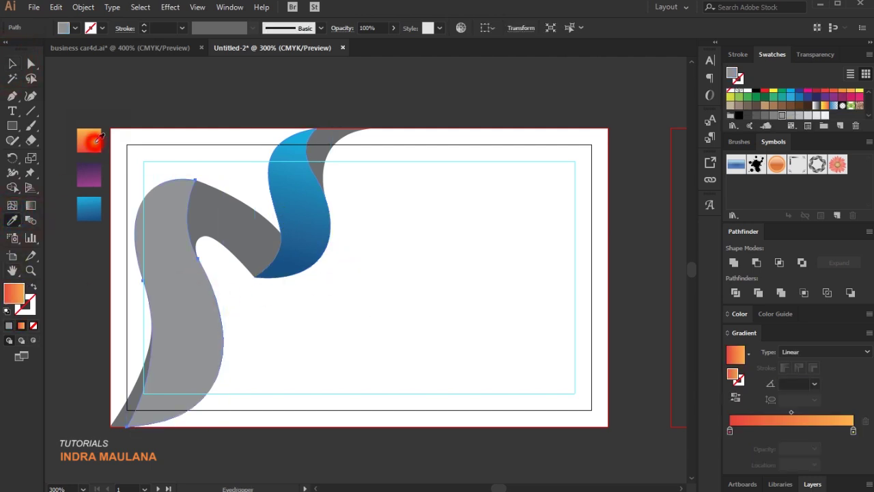
{"action": "left_click", "coordinate": [12, 63]}
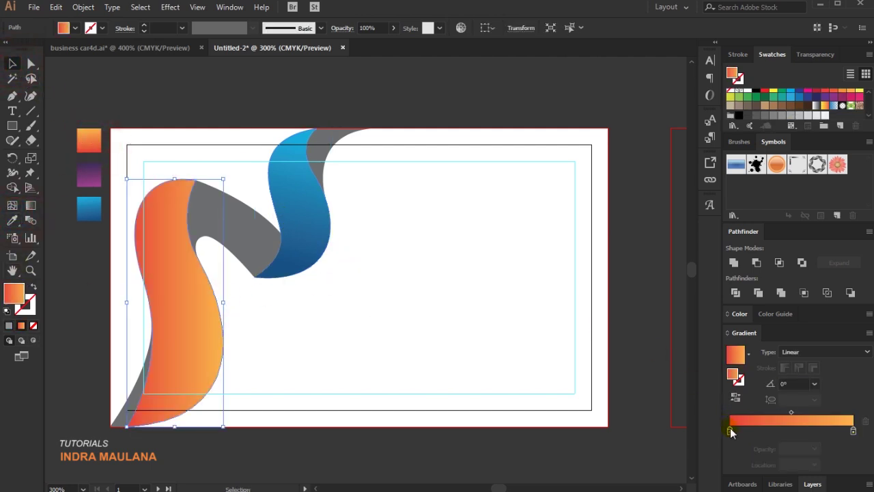
{"action": "double_click", "coordinate": [730, 429]}
{"action": "double_click", "coordinate": [854, 431]}
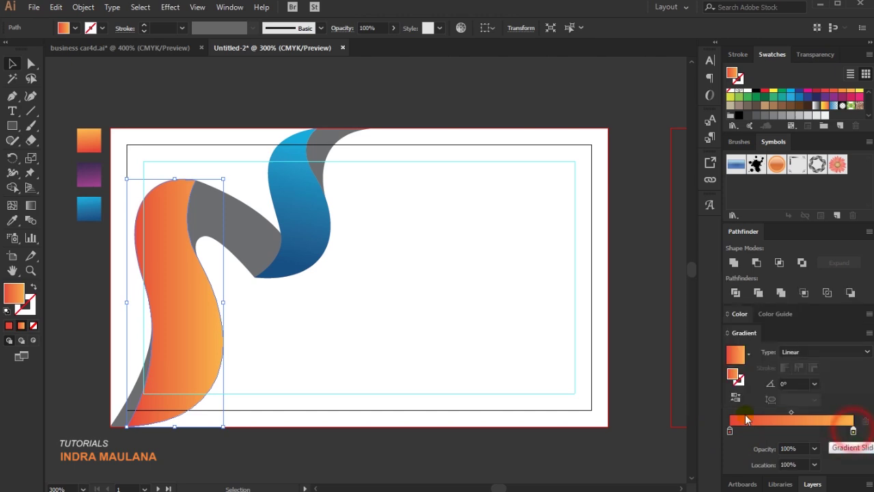
- Run the orange gradient upward at 85.6°, red at bottom to light orange at top
{"action": "left_click", "coordinate": [30, 204]}
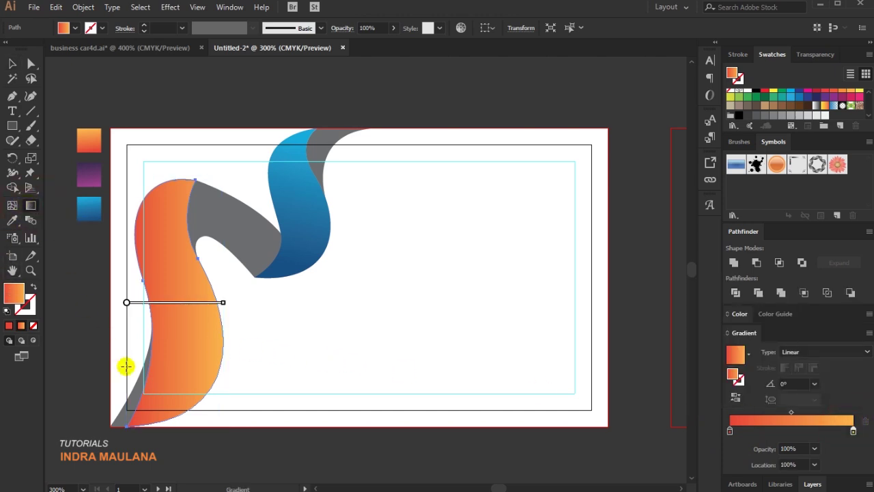
{"action": "left_click_drag", "start_coordinate": [156, 403], "coordinate": [170, 223]}
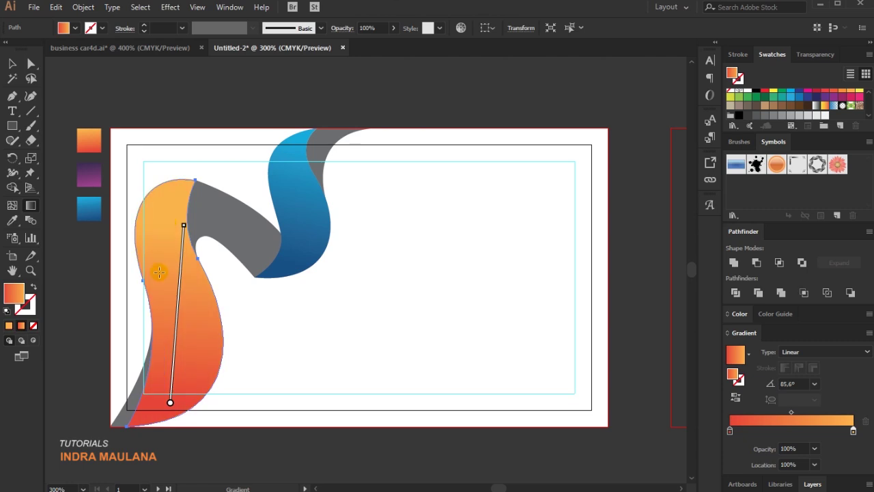
{"action": "left_click_drag", "start_coordinate": [171, 402], "coordinate": [171, 383]}
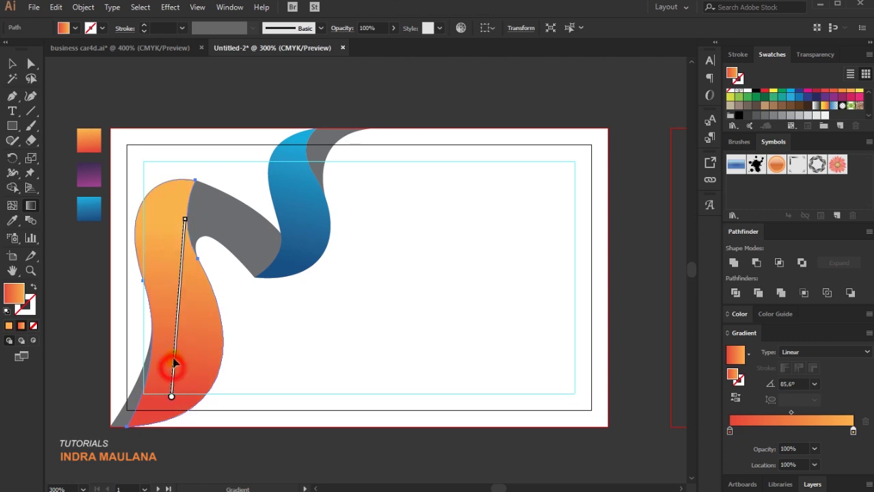
{"action": "left_click_drag", "start_coordinate": [174, 350], "coordinate": [174, 343]}
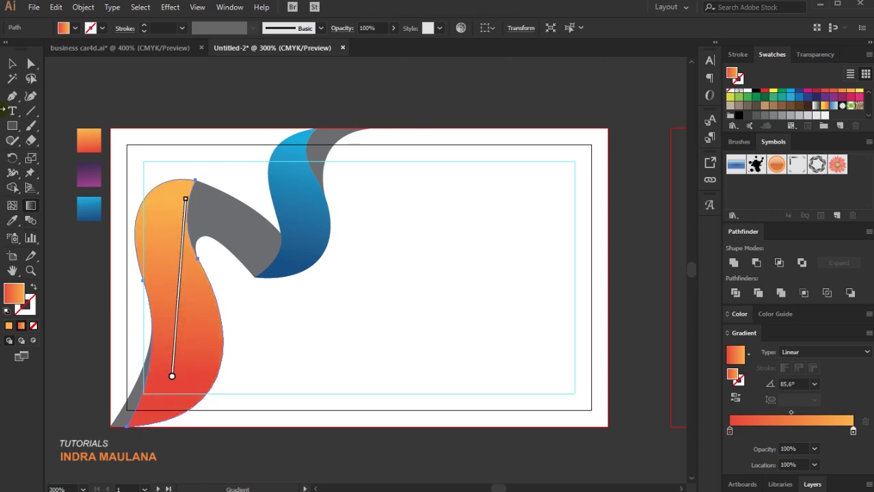
{"action": "left_click", "coordinate": [361, 248]}
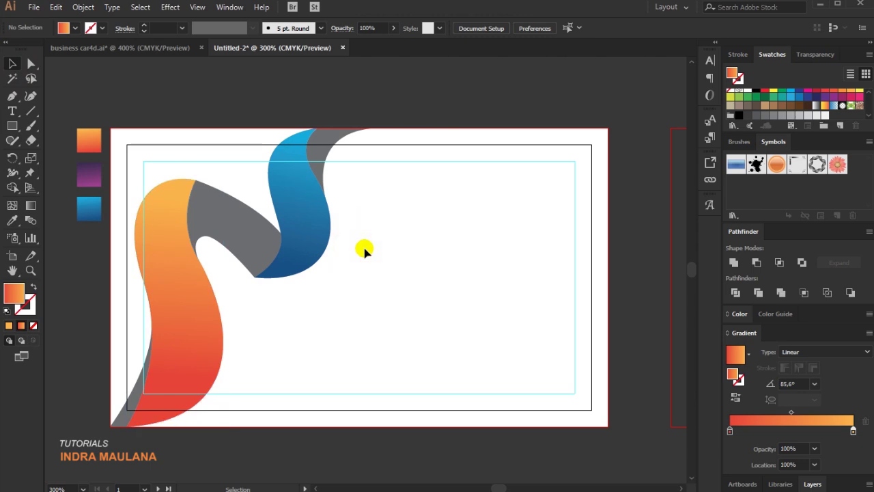
{"action": "left_click", "coordinate": [326, 149]}
- Give the small top piece the orange gradient angled diagonally at 45°
{"action": "left_click", "coordinate": [9, 220]}
{"action": "left_click", "coordinate": [167, 246]}
{"action": "left_click", "coordinate": [31, 206]}
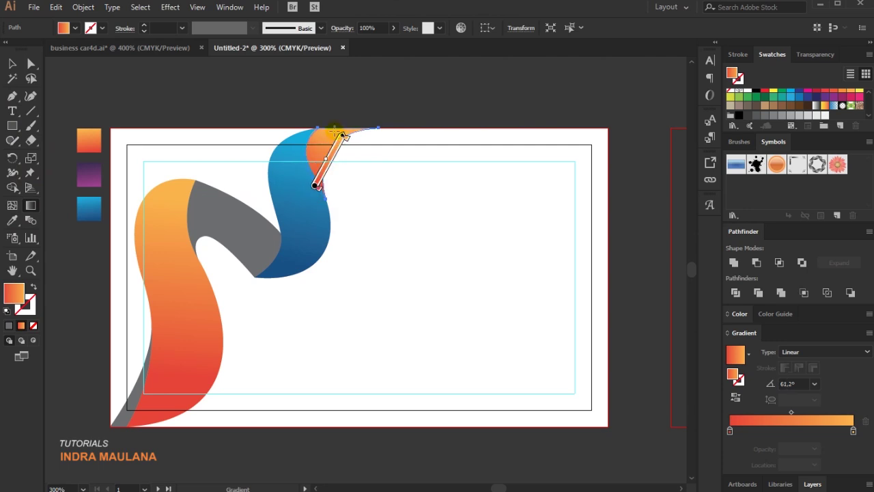
{"action": "left_click_drag", "start_coordinate": [314, 172], "coordinate": [340, 145]}
{"action": "key", "text": "v"}
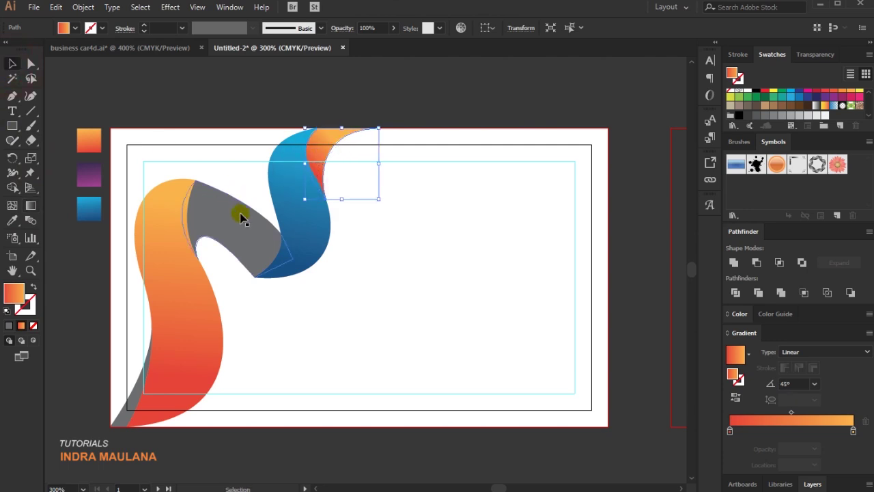
- Apply the purple gradient to the middle ribbon and angle it diagonally across the ribbon
{"action": "left_click", "coordinate": [236, 211]}
{"action": "left_click", "coordinate": [13, 222]}
{"action": "left_click", "coordinate": [90, 174]}
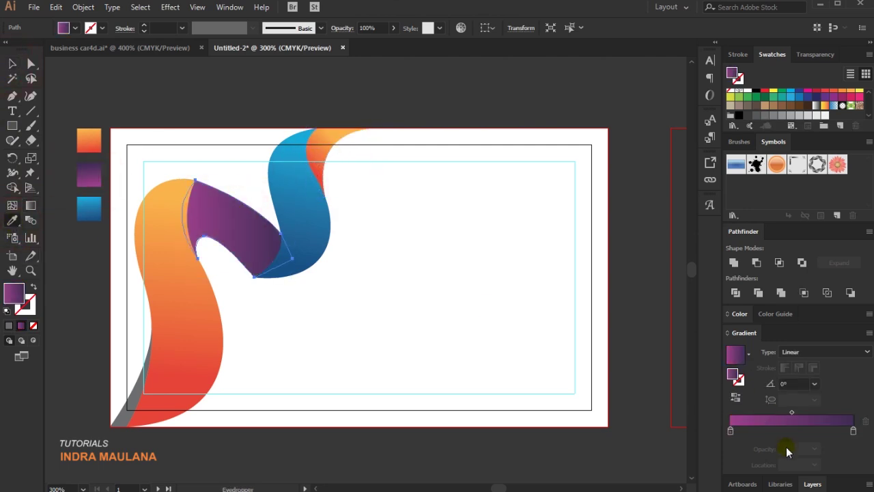
{"action": "double_click", "coordinate": [731, 430]}
{"action": "double_click", "coordinate": [853, 431]}
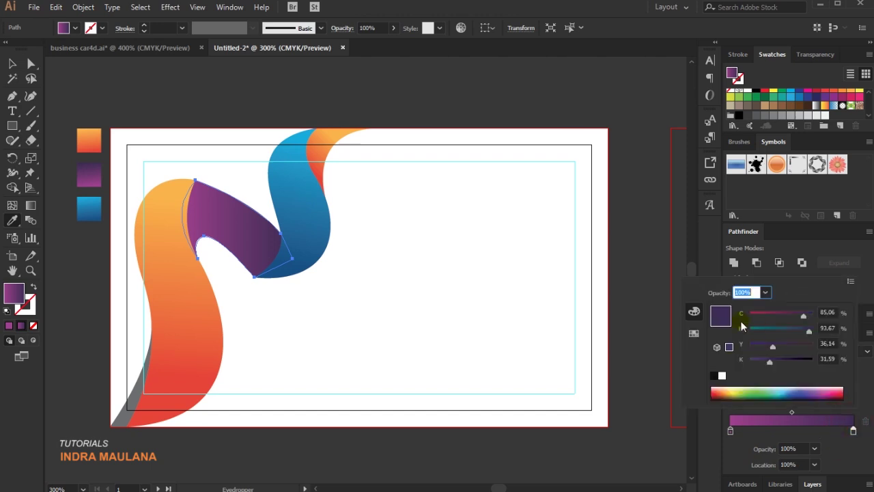
{"action": "left_click", "coordinate": [31, 206]}
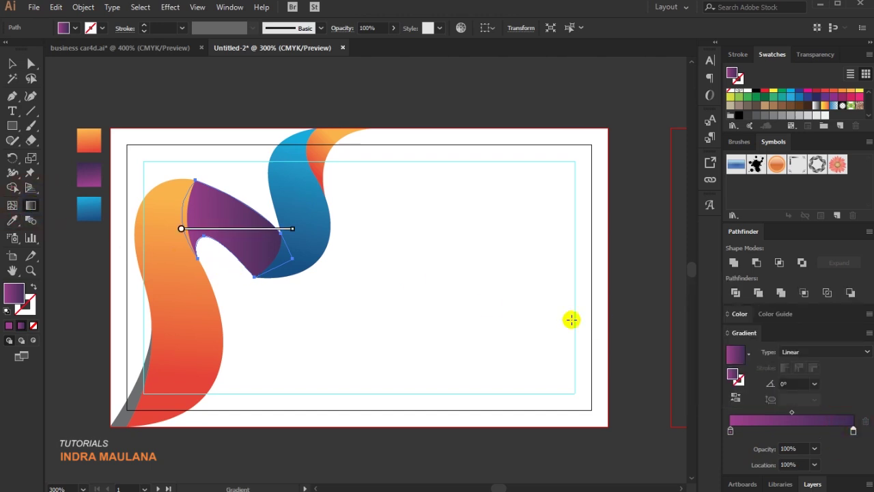
{"action": "left_click_drag", "start_coordinate": [181, 206], "coordinate": [261, 257]}
- Eyedropper the purple gradient onto the bottom-left sliver
{"action": "left_click", "coordinate": [12, 63]}
{"action": "left_click", "coordinate": [137, 383]}
{"action": "left_click", "coordinate": [12, 220]}
{"action": "left_click", "coordinate": [214, 228]}
{"action": "left_click", "coordinate": [12, 63]}
{"action": "left_click", "coordinate": [215, 135]}
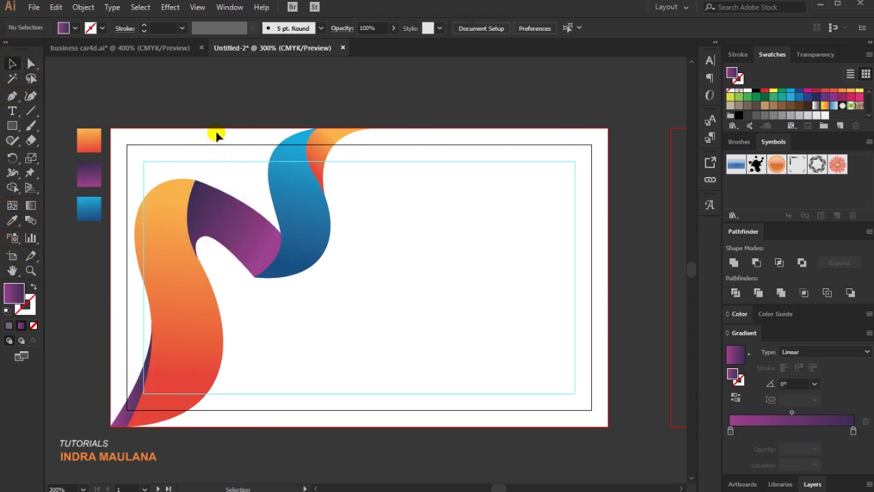
- Move an anchor on the purple ribbon's lower curve to reshape it
{"action": "scroll", "coordinate": [214, 135], "scroll_direction": "down", "scroll_amount": 1}
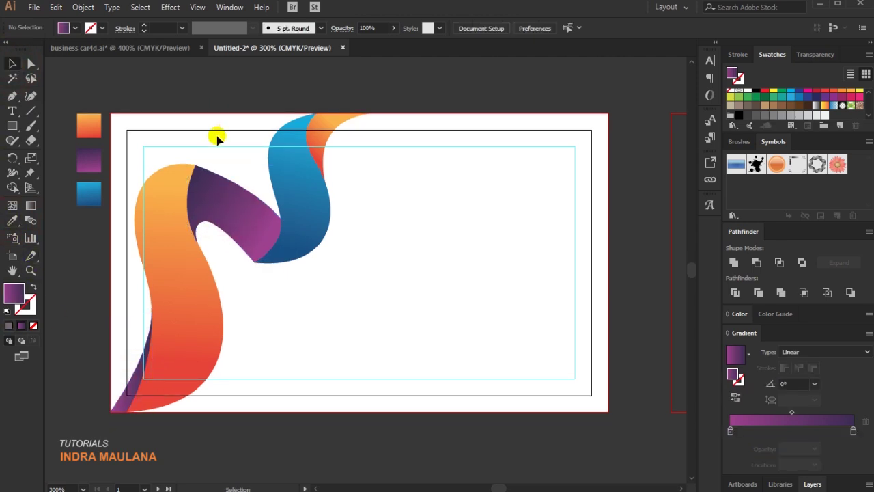
{"action": "left_click", "coordinate": [29, 63]}
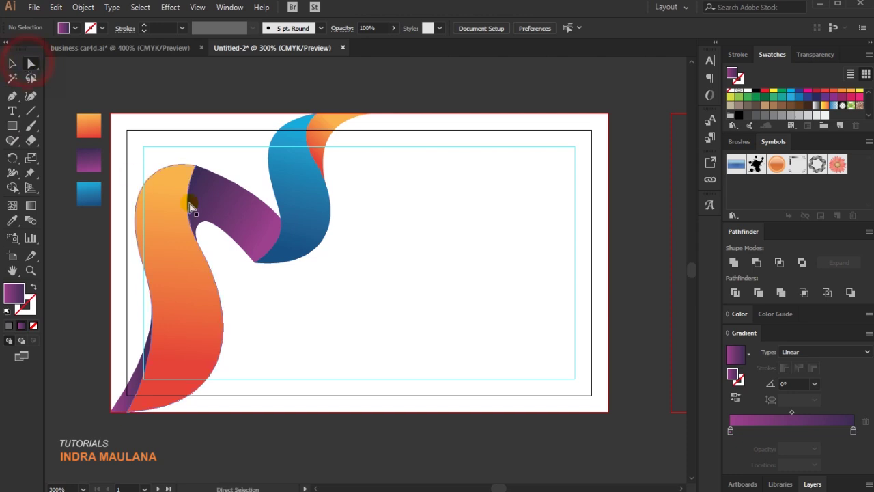
{"action": "left_click", "coordinate": [242, 254]}
{"action": "left_click", "coordinate": [254, 266]}
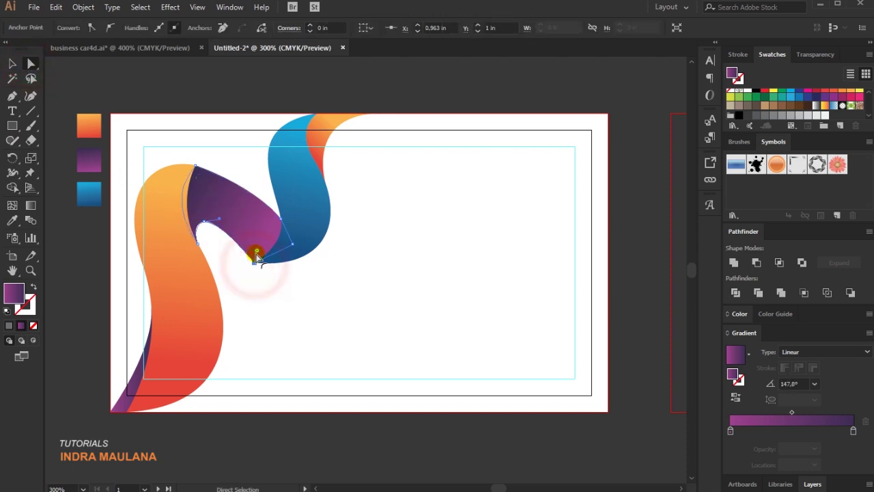
{"action": "scroll", "coordinate": [258, 266], "scroll_direction": "up", "scroll_amount": 1}
{"action": "mouse_move", "coordinate": [256, 264]}
{"action": "left_mouse_down"}
{"action": "mouse_move", "coordinate": [237, 249]}
{"action": "mouse_move", "coordinate": [237, 258]}
{"action": "left_mouse_up"}
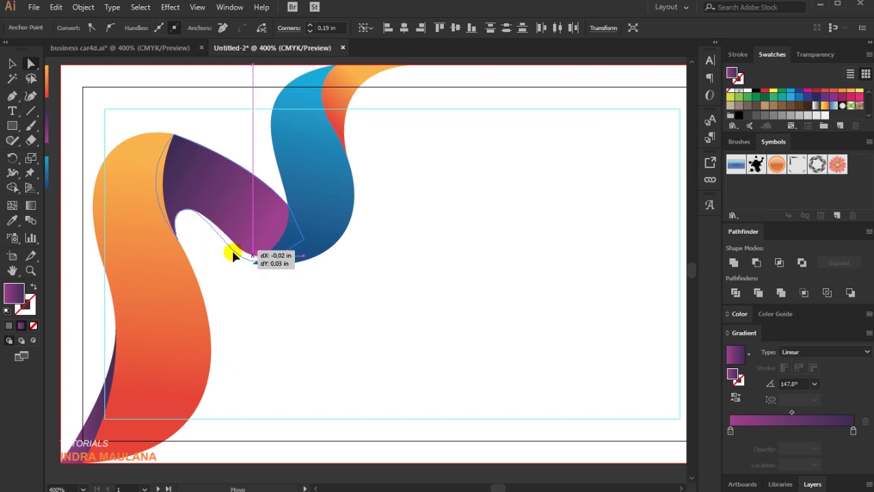
{"action": "left_click_drag", "start_coordinate": [235, 255], "coordinate": [237, 254]}
{"action": "left_click", "coordinate": [332, 291]}
- Adjust the anchor and handle where purple meets blue to smooth the joint
{"action": "key", "text": "ctrl+minus"}
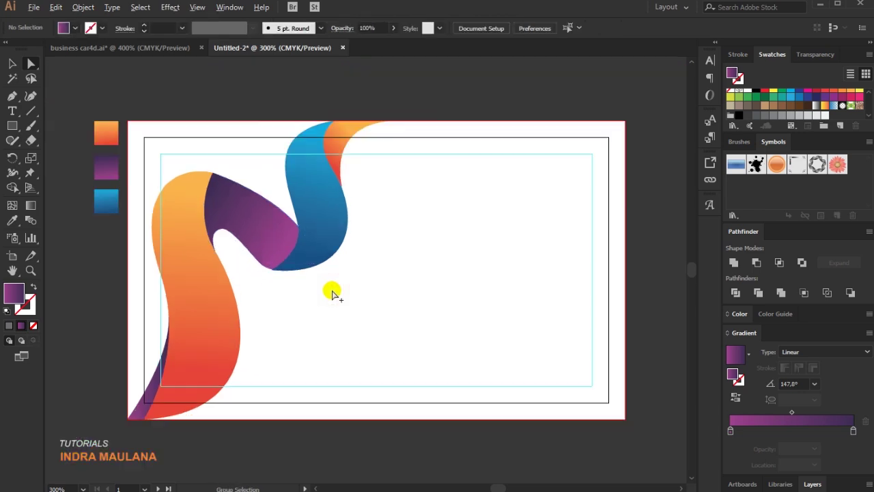
{"action": "scroll", "coordinate": [260, 280], "scroll_direction": "up", "scroll_amount": 2}
{"action": "left_click", "coordinate": [270, 236]}
{"action": "scroll", "coordinate": [274, 240], "scroll_direction": "up", "scroll_amount": 1}
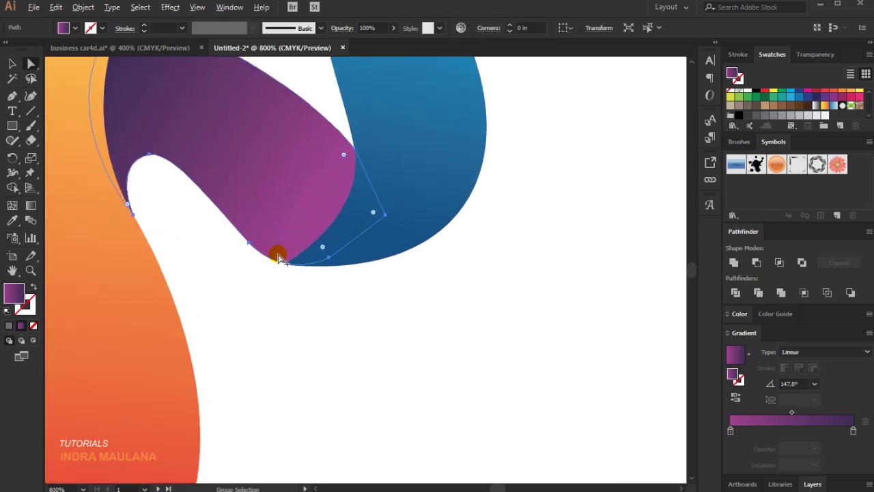
{"action": "mouse_move", "coordinate": [328, 266]}
{"action": "left_mouse_down"}
{"action": "mouse_move", "coordinate": [328, 258]}
{"action": "mouse_move", "coordinate": [350, 258]}
{"action": "left_mouse_up"}
{"action": "left_click", "coordinate": [332, 258]}
{"action": "left_click_drag", "start_coordinate": [269, 265], "coordinate": [273, 271]}
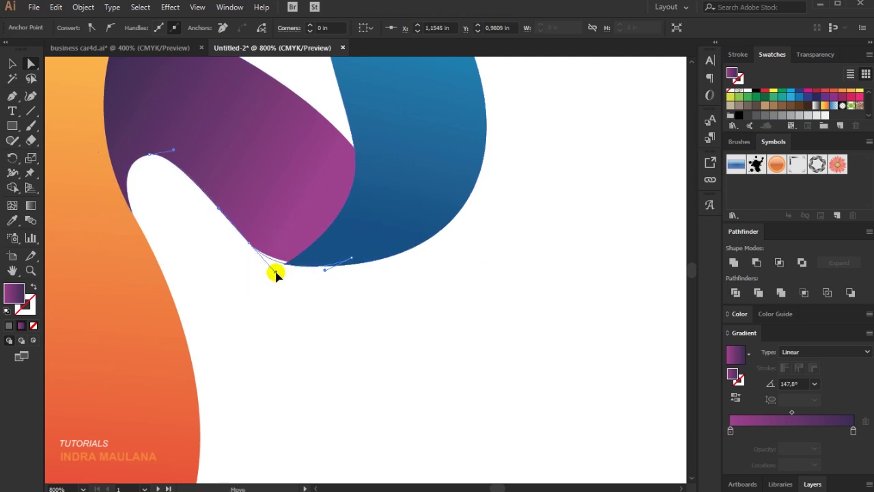
{"action": "left_click", "coordinate": [346, 326]}
{"action": "scroll", "coordinate": [341, 326], "scroll_direction": "down", "scroll_amount": 2}
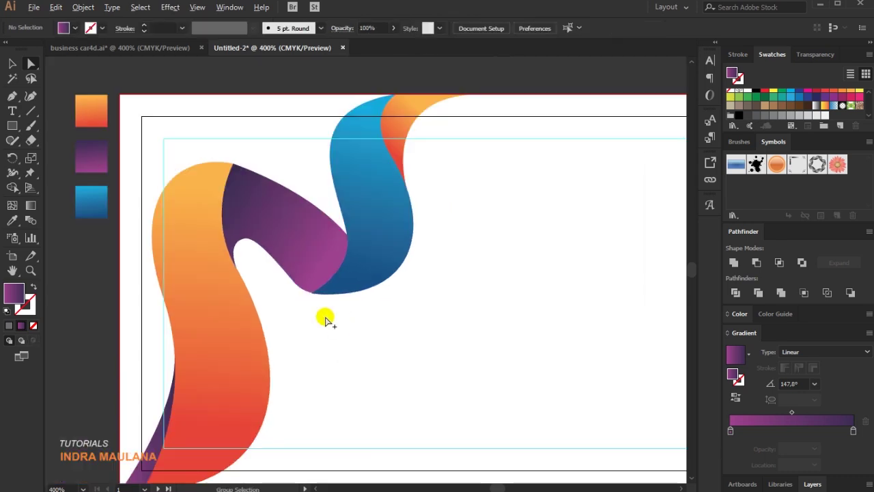
{"action": "scroll", "coordinate": [399, 332], "scroll_direction": "down", "scroll_amount": 1}
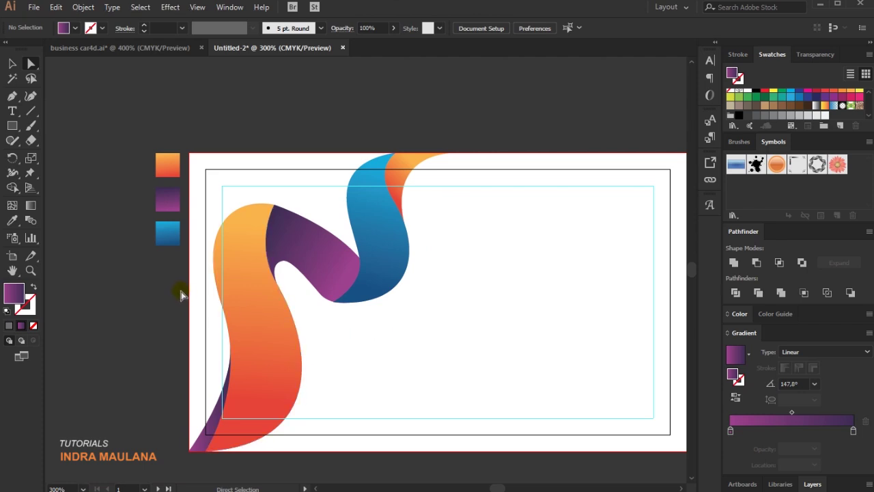
{"action": "scroll", "coordinate": [181, 293], "scroll_direction": "down", "scroll_amount": 1}
{"action": "left_click", "coordinate": [513, 402]}
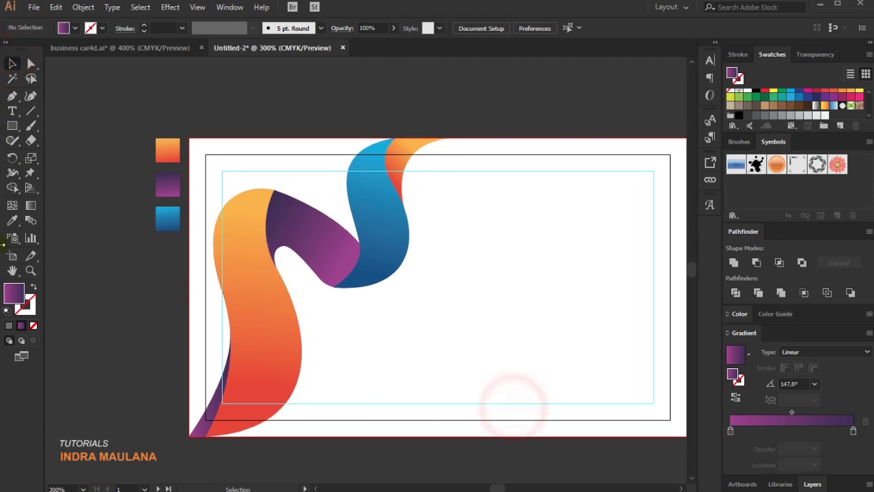
- Pen-draw a closed shape from the bottom-left corner over the left side, keeping a purple gradient fill with no stroke
{"action": "left_click", "coordinate": [191, 435]}
{"action": "left_click", "coordinate": [190, 139]}
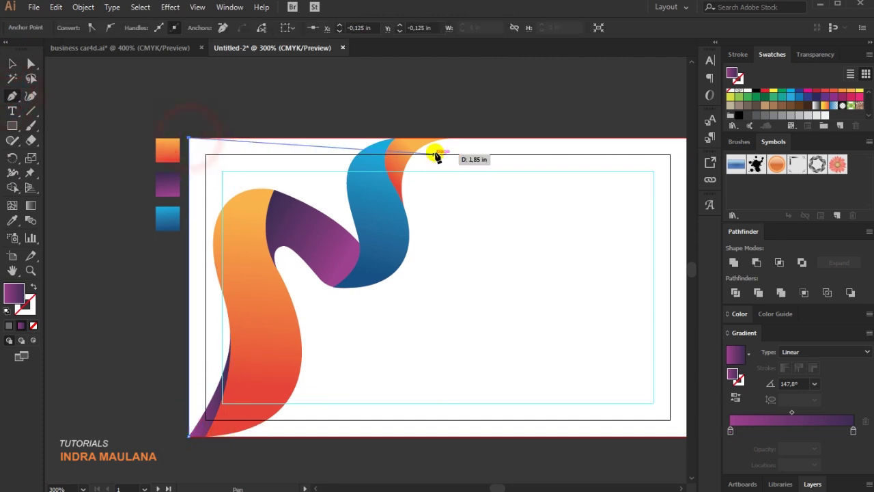
{"action": "left_click", "coordinate": [396, 139]}
{"action": "left_click", "coordinate": [383, 250]}
{"action": "left_click", "coordinate": [354, 265]}
{"action": "left_click", "coordinate": [33, 289]}
{"action": "left_click", "coordinate": [263, 225]}
{"action": "left_click", "coordinate": [253, 328]}
{"action": "left_click", "coordinate": [260, 408]}
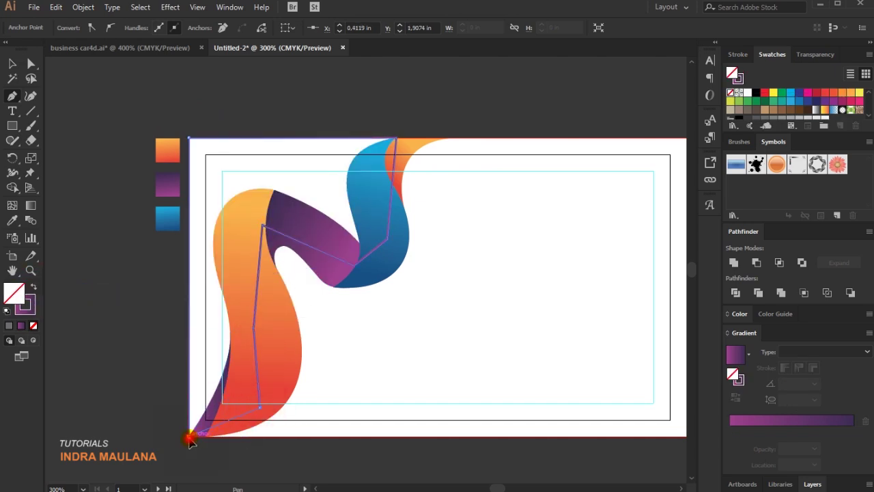
{"action": "left_click", "coordinate": [9, 64]}
{"action": "left_click", "coordinate": [35, 290]}
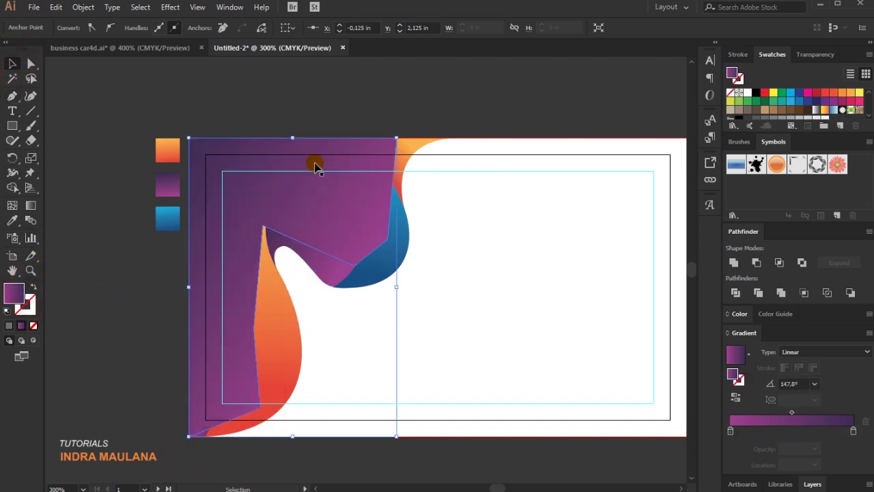
- Send the purple gradient shape to back, then bring it forward three levels to sit just behind the ribbons
{"action": "right_click", "coordinate": [317, 163]}
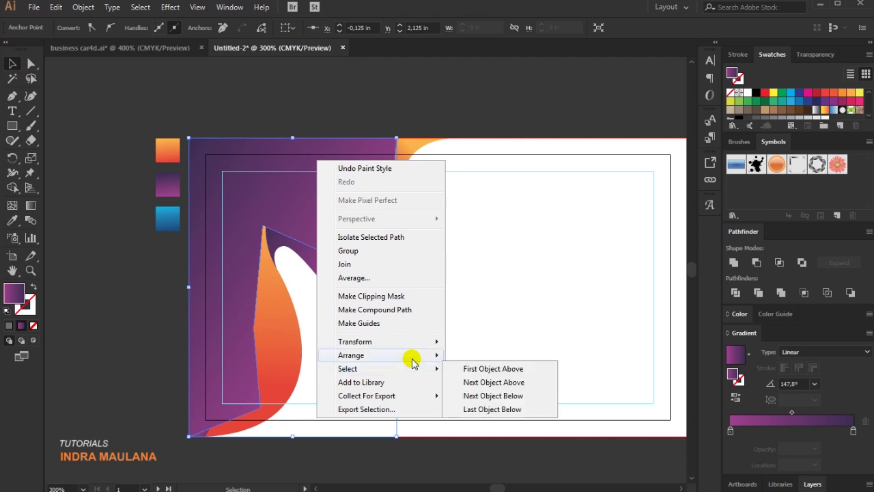
{"action": "left_click", "coordinate": [521, 395]}
{"action": "right_click", "coordinate": [245, 182]}
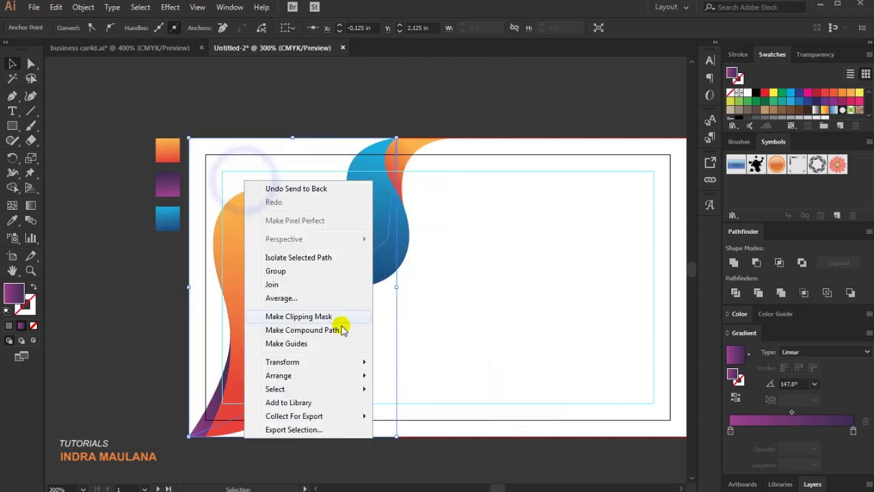
{"action": "mouse_move", "coordinate": [351, 355]}
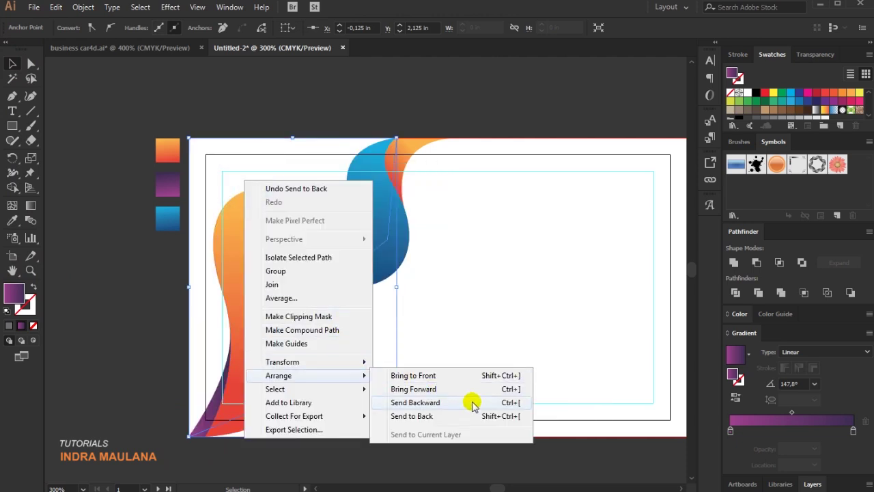
{"action": "left_click", "coordinate": [470, 392]}
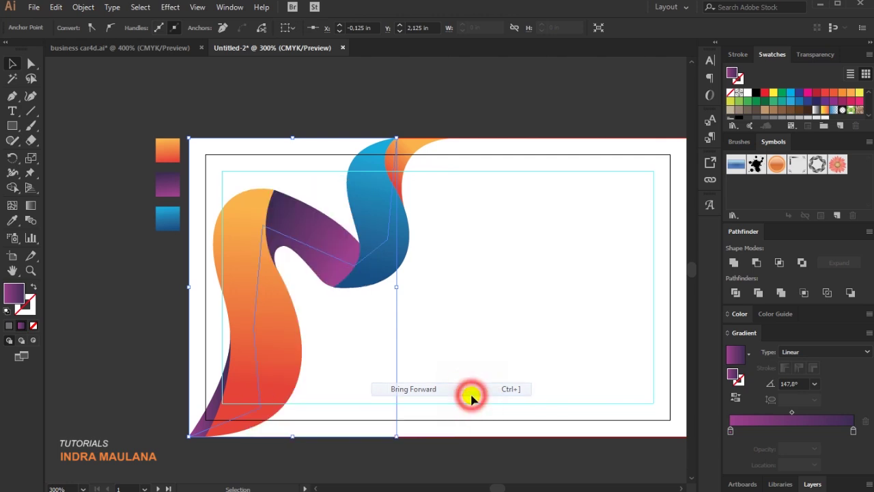
{"action": "right_click", "coordinate": [248, 211]}
{"action": "mouse_move", "coordinate": [282, 405]}
{"action": "left_click", "coordinate": [463, 421]}
{"action": "right_click", "coordinate": [196, 224]}
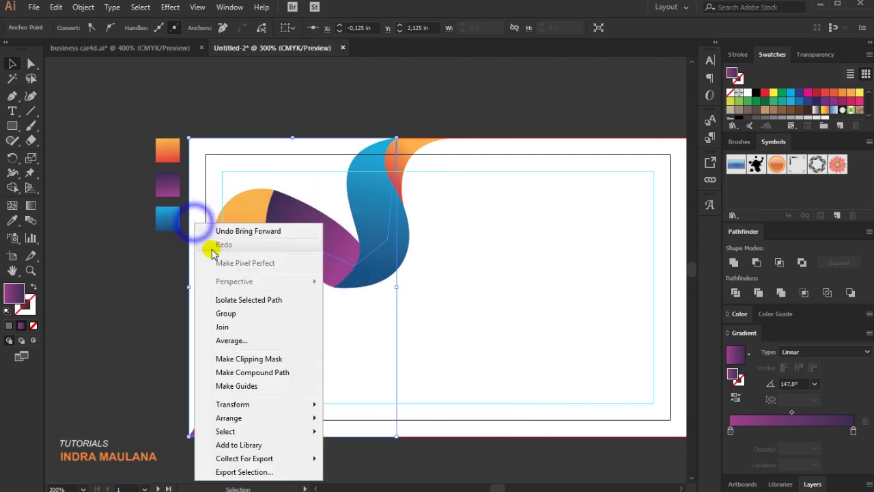
{"action": "left_click", "coordinate": [389, 432]}
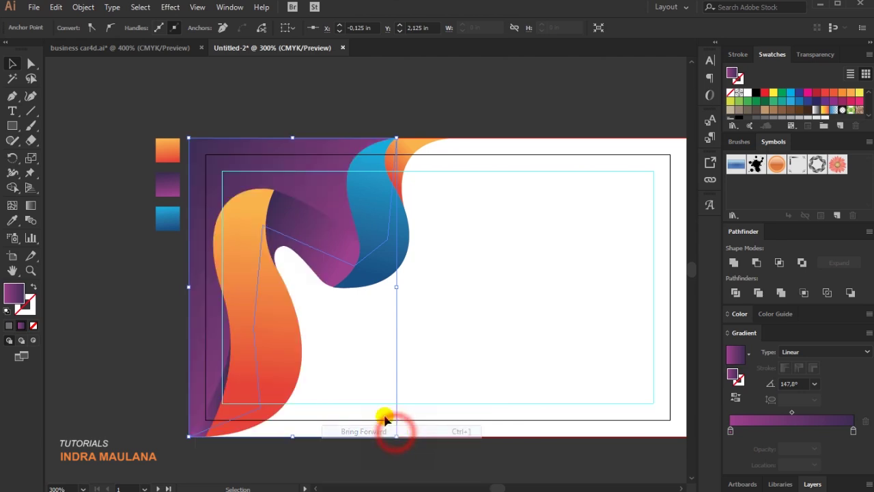
{"action": "left_click", "coordinate": [469, 299]}
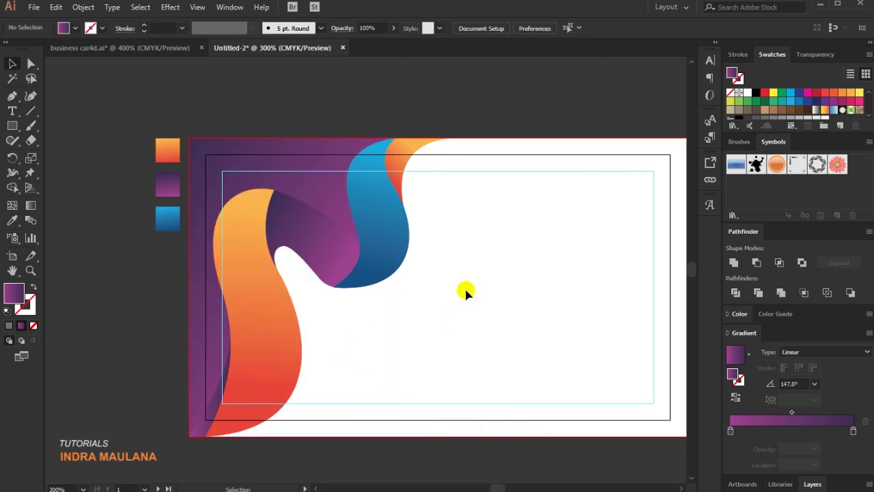
- Angle the backdrop's gradient diagonally to -42.7°, lighter toward the top-left corner
{"action": "left_click", "coordinate": [305, 158]}
{"action": "left_click", "coordinate": [30, 205]}
{"action": "left_click_drag", "start_coordinate": [211, 145], "coordinate": [310, 237]}
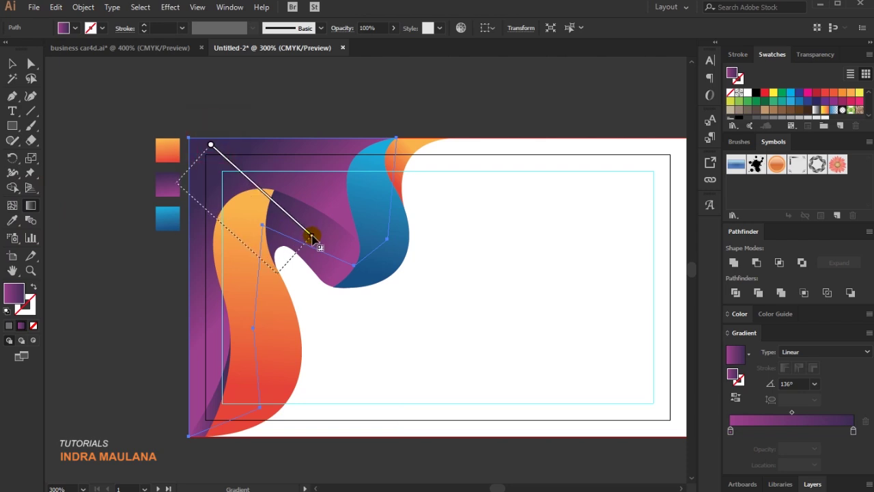
{"action": "left_click_drag", "start_coordinate": [178, 179], "coordinate": [295, 288]}
{"action": "left_click_drag", "start_coordinate": [201, 138], "coordinate": [322, 250]}
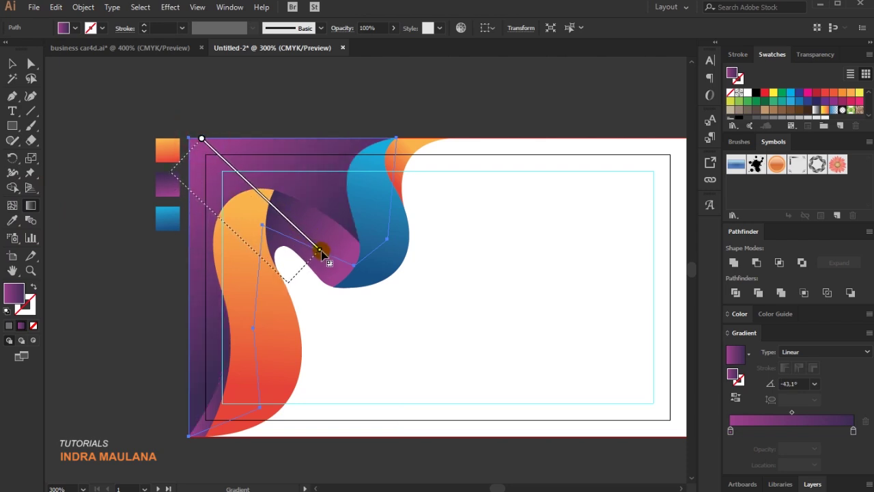
{"action": "left_click_drag", "start_coordinate": [216, 147], "coordinate": [357, 273]}
{"action": "left_click", "coordinate": [11, 65]}
- Deselect the backdrop and hide the guides with Ctrl+;
{"action": "left_click", "coordinate": [530, 262]}
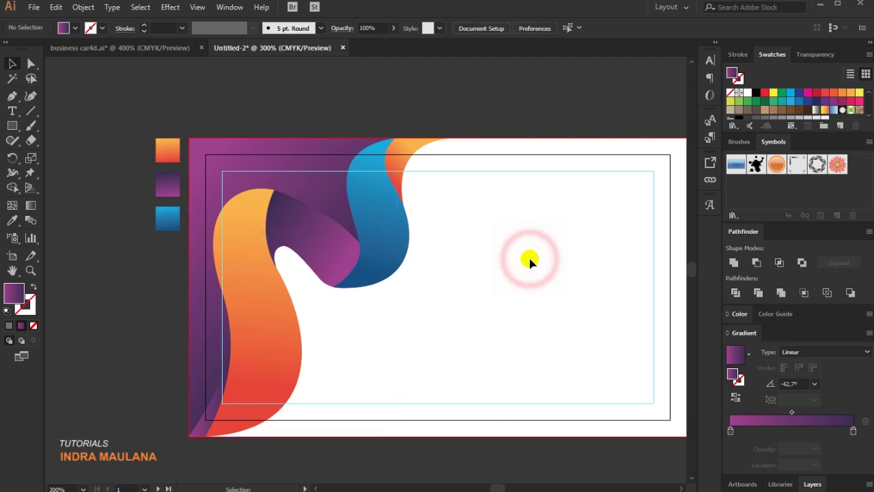
{"action": "key", "text": "ctrl+semicolon"}
{"action": "scroll", "coordinate": [466, 245], "scroll_direction": "down", "scroll_amount": 1}
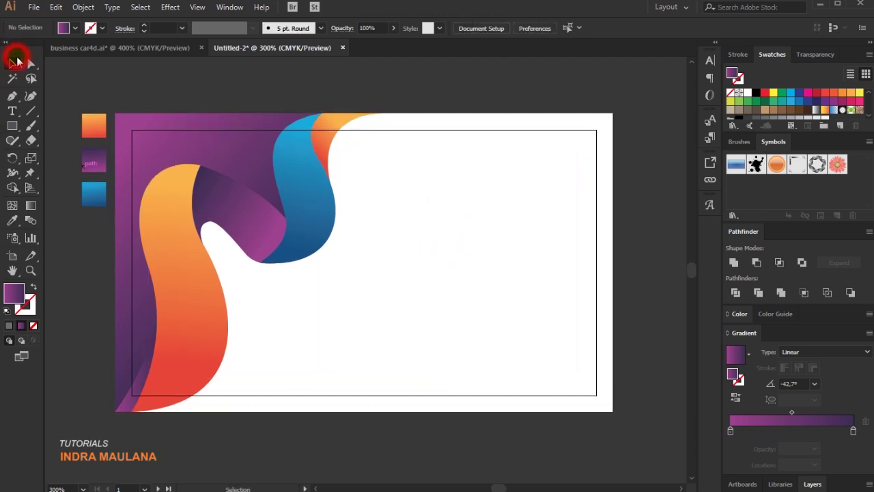
- Duplicate the orange swoosh straight up onto the pasteboard above the card
{"action": "left_click", "coordinate": [170, 261]}
{"action": "scroll", "coordinate": [195, 332], "scroll_direction": "up", "scroll_amount": 3}
{"action": "scroll", "coordinate": [200, 333], "scroll_direction": "down", "scroll_amount": 1}
{"action": "left_click_drag", "start_coordinate": [200, 333], "coordinate": [200, 121]}
{"action": "left_click", "coordinate": [269, 130]}
{"action": "left_click_drag", "start_coordinate": [266, 106], "coordinate": [290, 194]}
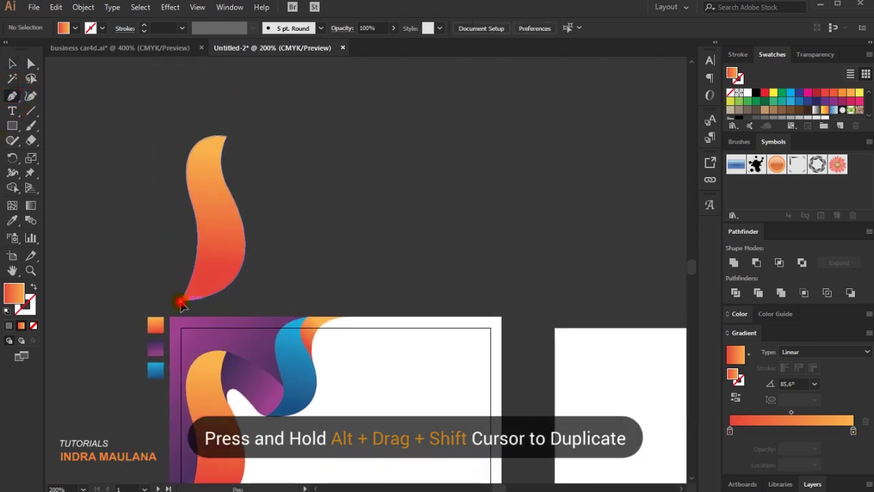
- Draw a closed curved Pen shape overlapping the copied swoosh
{"action": "scroll", "coordinate": [212, 307], "scroll_direction": "up", "scroll_amount": 1}
{"action": "left_click_drag", "start_coordinate": [225, 301], "coordinate": [215, 220]}
{"action": "left_click_drag", "start_coordinate": [245, 165], "coordinate": [283, 157]}
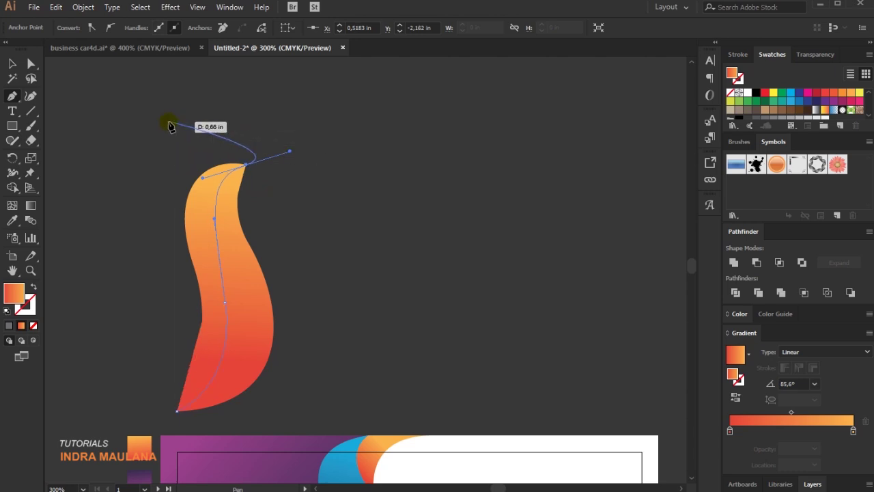
{"action": "left_click", "coordinate": [167, 121]}
{"action": "left_click_drag", "start_coordinate": [70, 264], "coordinate": [90, 313]}
{"action": "left_click", "coordinate": [177, 410]}
- Subtract the Pen shape from the copy with Minus Front, leaving a thin orange crescent
{"action": "left_click", "coordinate": [12, 64]}
{"action": "left_click_drag", "start_coordinate": [279, 81], "coordinate": [181, 217]}
{"action": "left_click", "coordinate": [756, 265]}
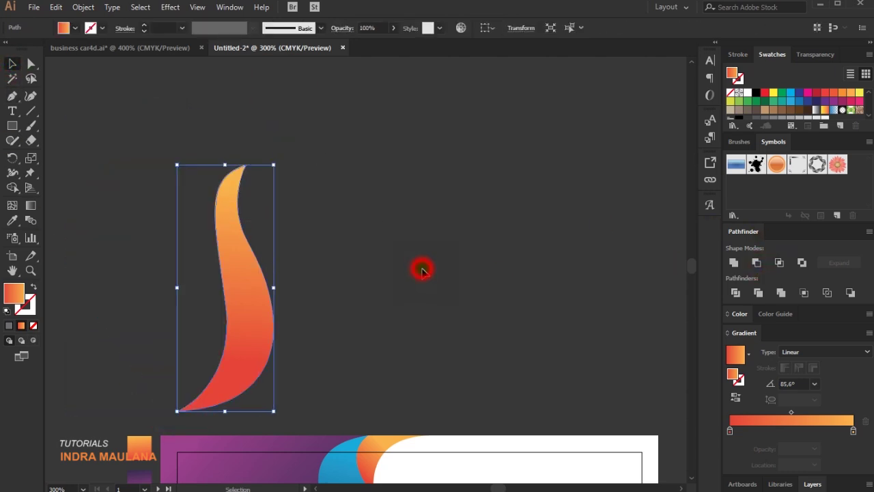
{"action": "left_click", "coordinate": [409, 257]}
{"action": "scroll", "coordinate": [406, 249], "scroll_direction": "down", "scroll_amount": 3}
{"action": "left_click", "coordinate": [238, 187]}
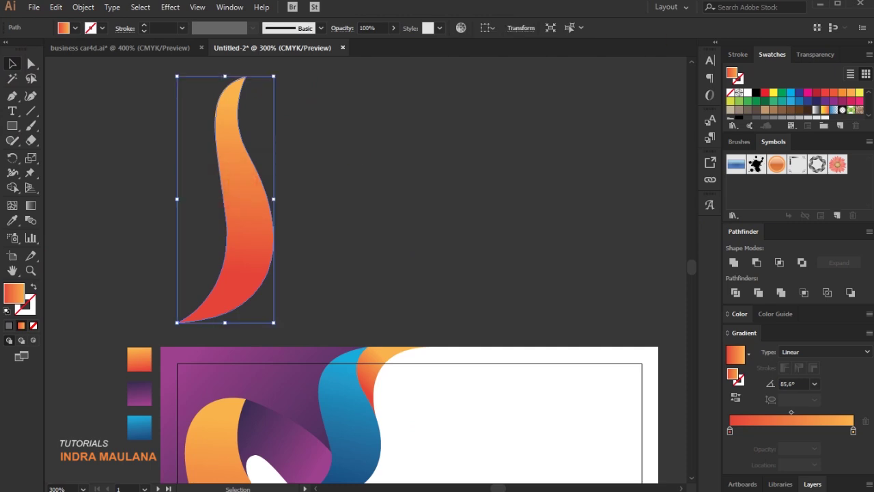
- Give the crescent the White, Black gradient with the black stop changed to white at 0% opacity
{"action": "left_click", "coordinate": [749, 358]}
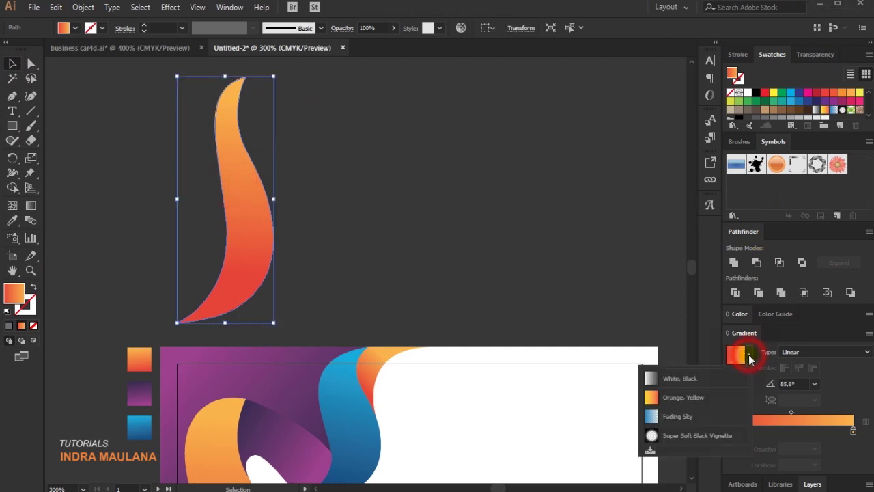
{"action": "left_click", "coordinate": [690, 380]}
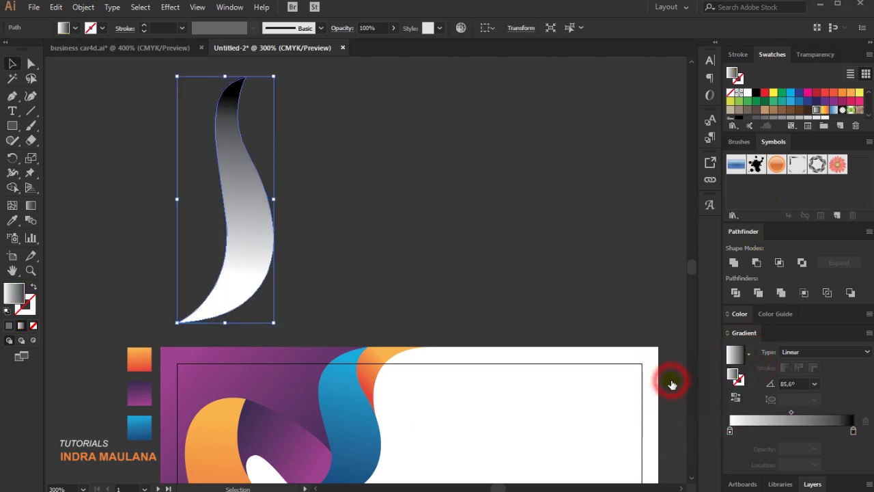
{"action": "double_click", "coordinate": [853, 429]}
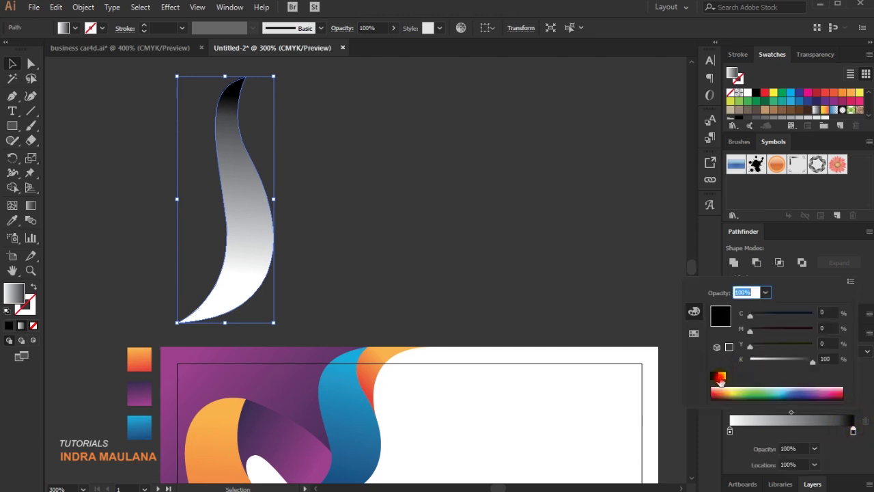
{"action": "left_click", "coordinate": [721, 380]}
{"action": "left_click", "coordinate": [677, 430]}
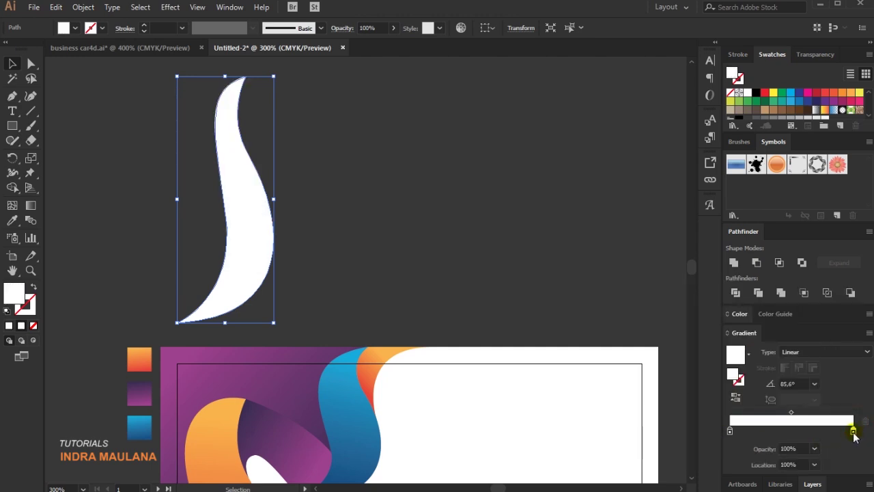
{"action": "left_click", "coordinate": [815, 449]}
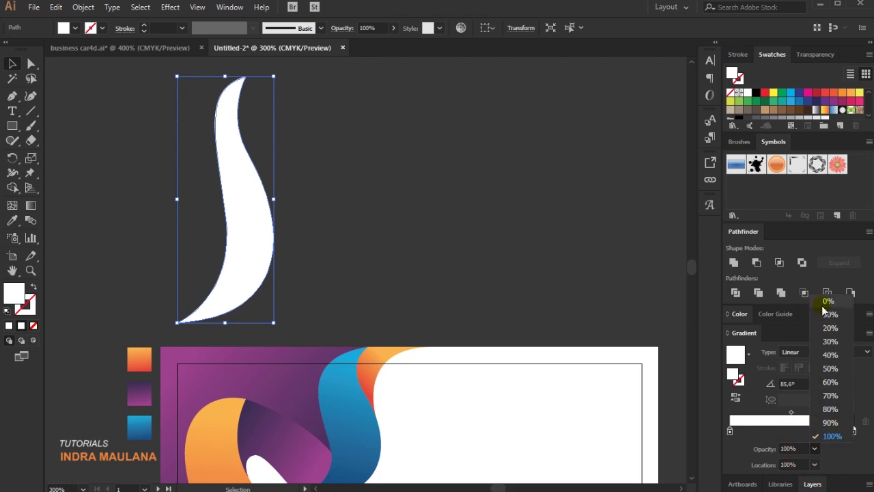
{"action": "left_click", "coordinate": [828, 301]}
- Set the crescent's transparency blend mode to Overlay
{"action": "left_click", "coordinate": [342, 28]}
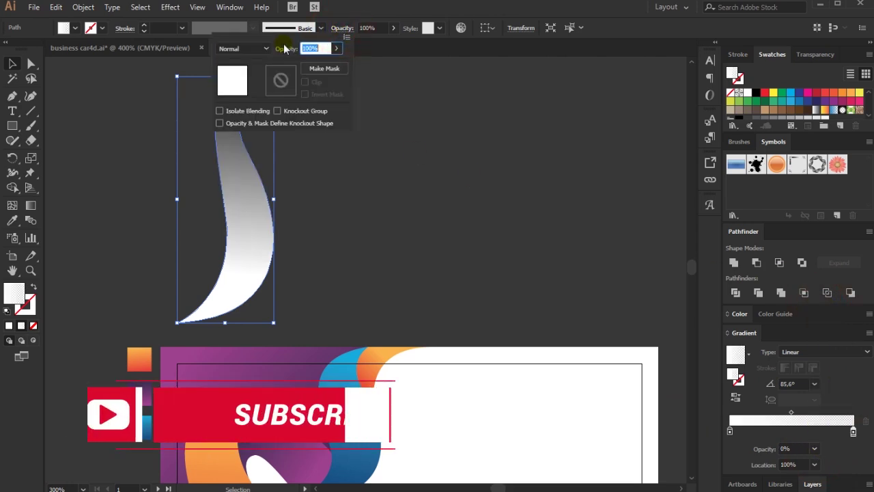
{"action": "left_click", "coordinate": [257, 49]}
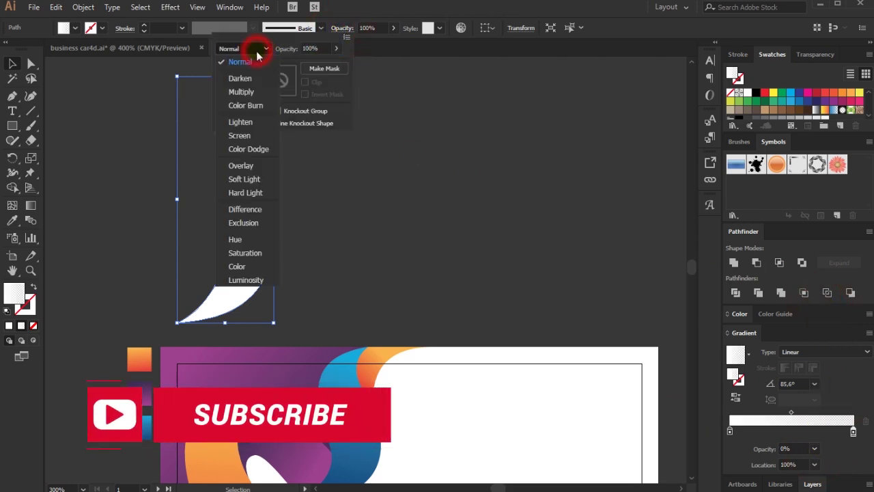
{"action": "left_click", "coordinate": [232, 166]}
{"action": "left_click", "coordinate": [341, 197]}
{"action": "scroll", "coordinate": [336, 224], "scroll_direction": "down", "scroll_amount": 2}
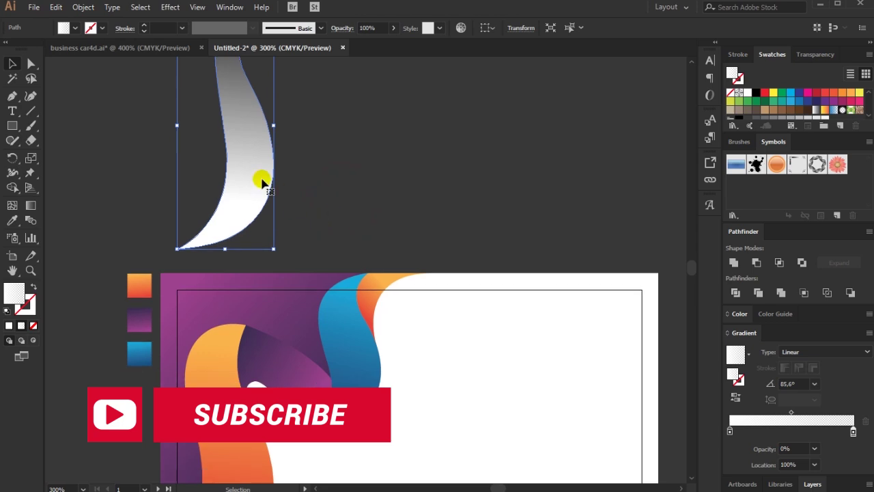
{"action": "scroll", "coordinate": [308, 190], "scroll_direction": "down", "scroll_amount": 1}
- Move the white crescent down onto the orange ribbon
{"action": "left_click_drag", "start_coordinate": [262, 143], "coordinate": [252, 357]}
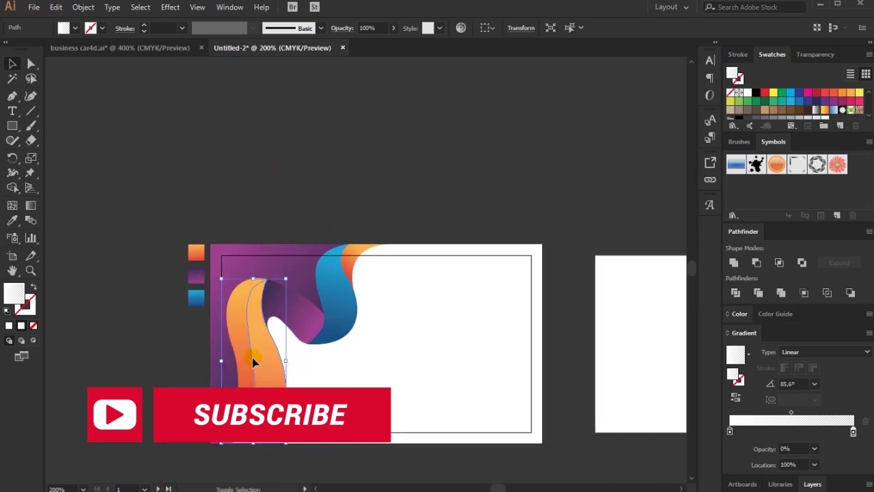
{"action": "left_click", "coordinate": [273, 473]}
{"action": "scroll", "coordinate": [272, 474], "scroll_direction": "up", "scroll_amount": 1}
- Redirect the orange ribbon's gradient diagonally to -66.1°
{"action": "left_click_drag", "start_coordinate": [275, 453], "coordinate": [273, 381]}
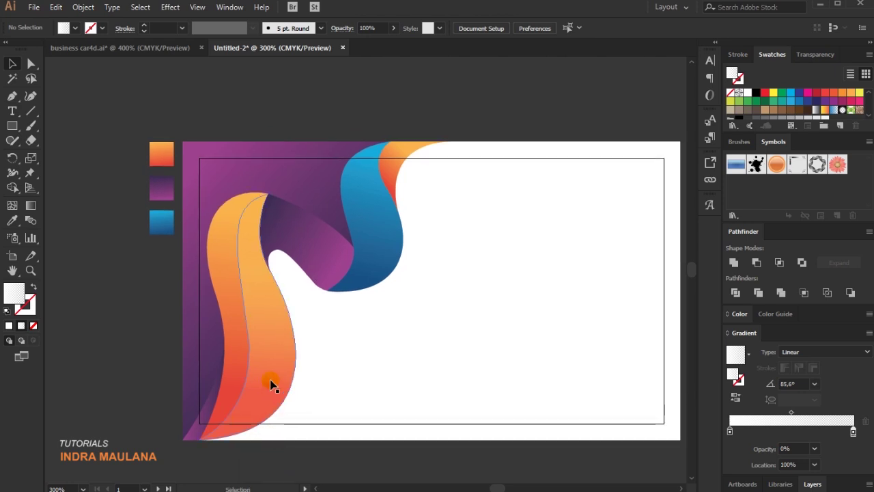
{"action": "left_click", "coordinate": [30, 204]}
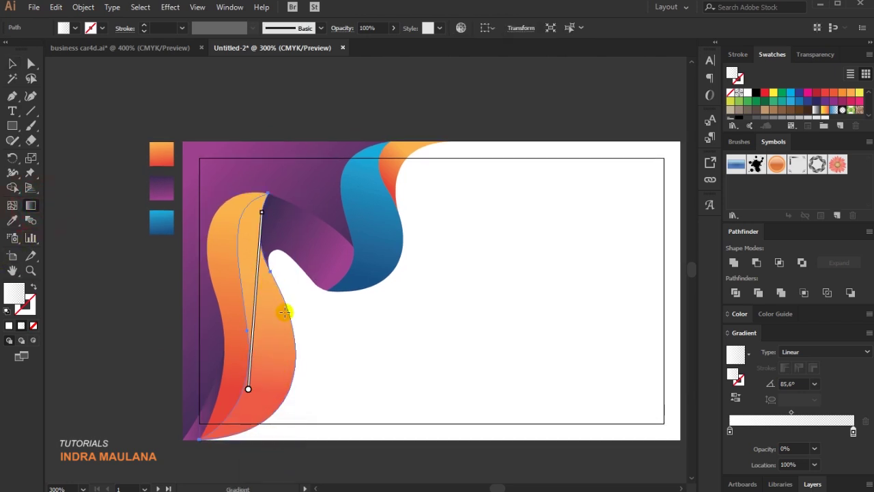
{"action": "left_click_drag", "start_coordinate": [244, 258], "coordinate": [273, 331]}
{"action": "left_click_drag", "start_coordinate": [172, 219], "coordinate": [258, 355]}
{"action": "left_click_drag", "start_coordinate": [214, 210], "coordinate": [278, 353]}
{"action": "left_click", "coordinate": [473, 352]}
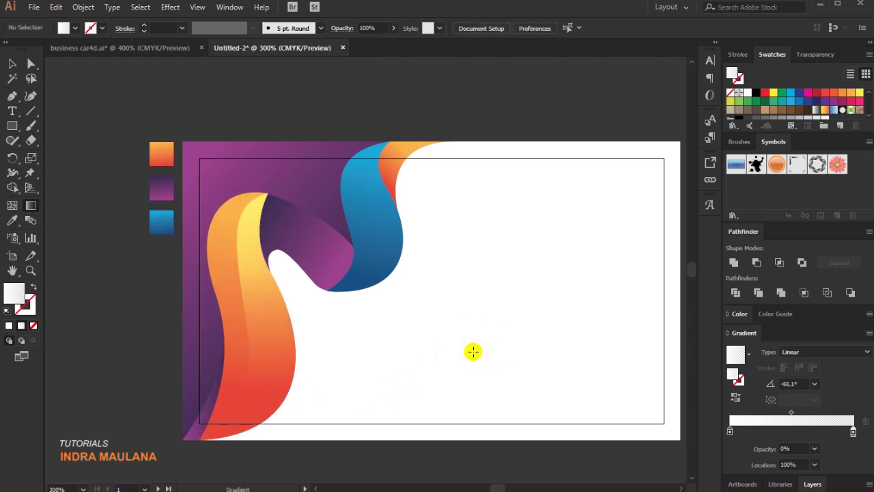
- Reshape the highlight strip's lower curve by dragging its lower anchor and direction handle
{"action": "left_click", "coordinate": [31, 63]}
{"action": "left_click", "coordinate": [265, 200]}
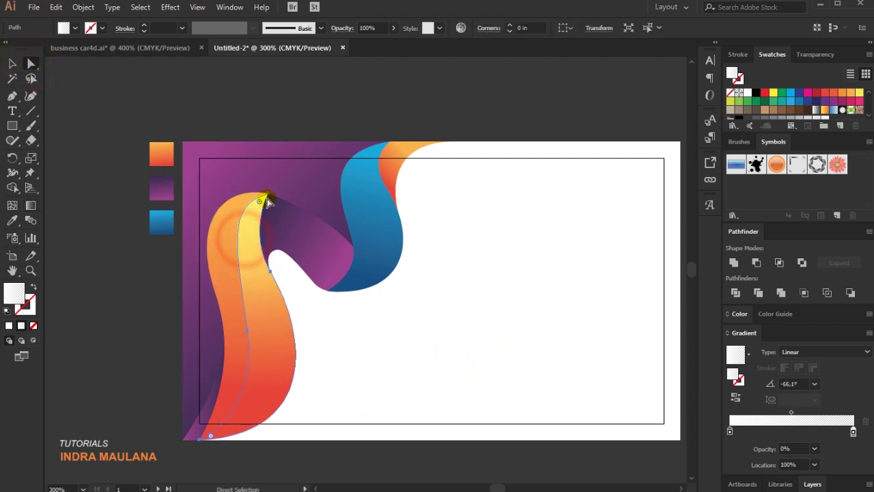
{"action": "left_click", "coordinate": [269, 194]}
{"action": "left_click", "coordinate": [248, 331]}
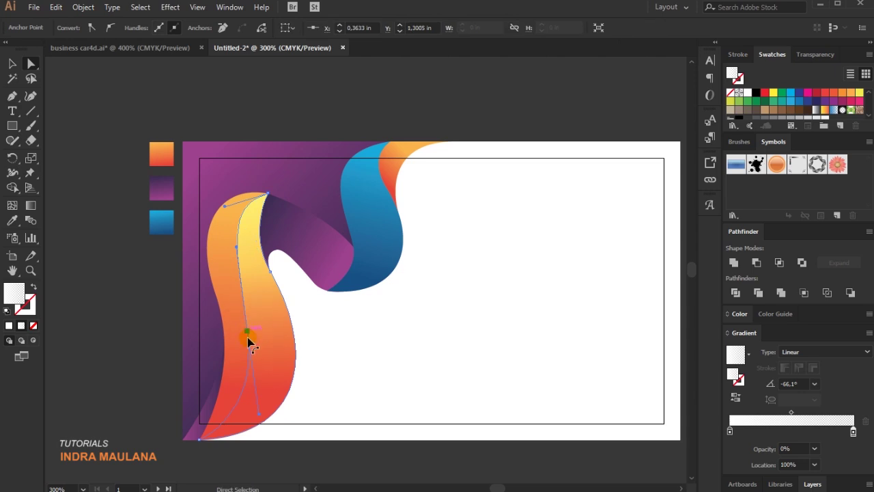
{"action": "left_click_drag", "start_coordinate": [262, 418], "coordinate": [269, 415]}
{"action": "left_click", "coordinate": [269, 335]}
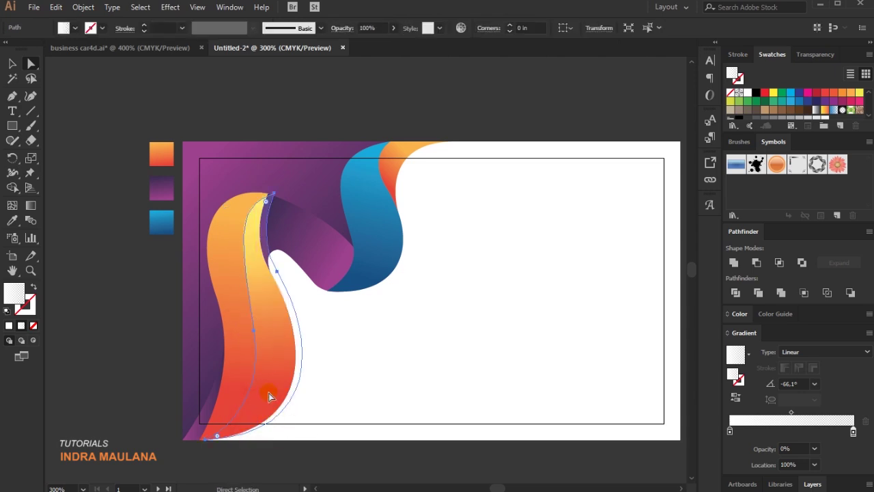
{"action": "left_click", "coordinate": [247, 331]}
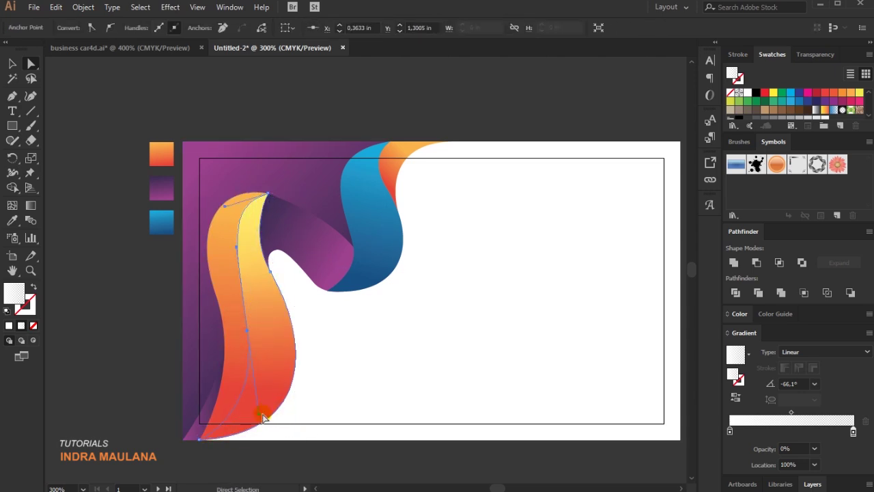
{"action": "left_click_drag", "start_coordinate": [261, 417], "coordinate": [269, 409]}
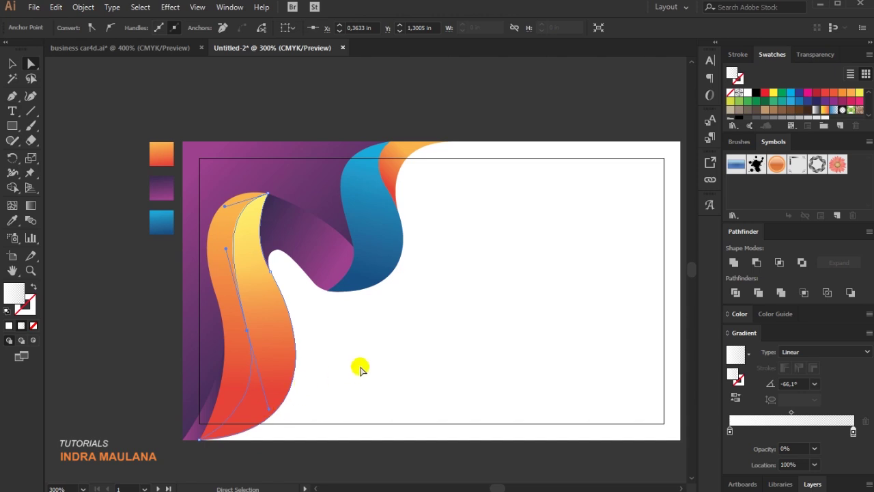
{"action": "left_click", "coordinate": [360, 368]}
- Copy the blue ribbon above the card and draw a closed Pen blob over it
{"action": "left_click", "coordinate": [9, 63]}
{"action": "left_click_drag", "start_coordinate": [355, 325], "coordinate": [357, 140]}
{"action": "left_click", "coordinate": [12, 98]}
{"action": "left_click_drag", "start_coordinate": [358, 110], "coordinate": [339, 242]}
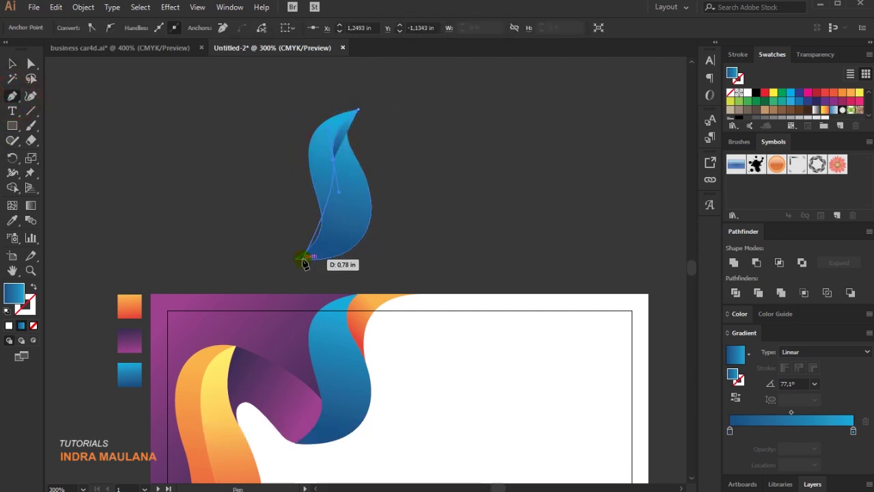
{"action": "left_click_drag", "start_coordinate": [339, 242], "coordinate": [237, 276]}
{"action": "mouse_move", "coordinate": [222, 158]}
{"action": "left_mouse_down"}
{"action": "mouse_move", "coordinate": [258, 89]}
{"action": "mouse_move", "coordinate": [328, 86]}
{"action": "left_mouse_up"}
{"action": "left_click_drag", "start_coordinate": [358, 109], "coordinate": [358, 114]}
- Trim the blue copy into a crescent with Minus Front and move it onto the blue ribbon
{"action": "left_click", "coordinate": [11, 62]}
{"action": "left_click", "coordinate": [756, 263]}
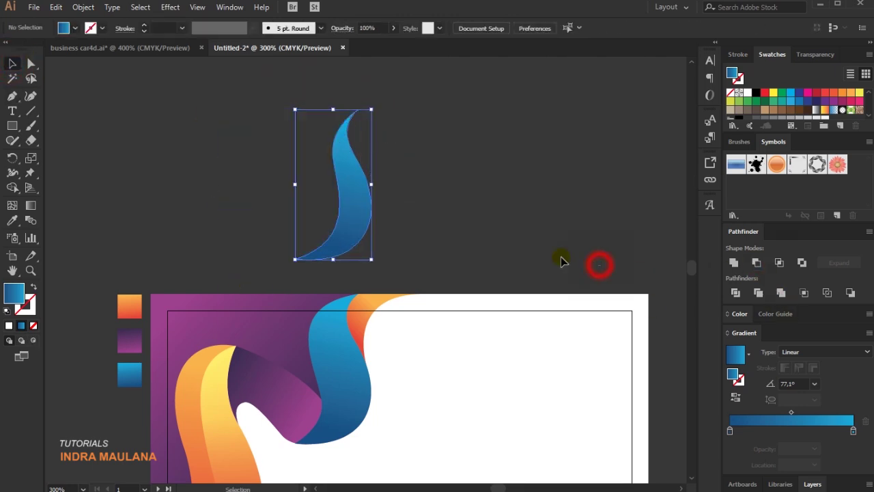
{"action": "left_click", "coordinate": [560, 257]}
{"action": "scroll", "coordinate": [334, 159], "scroll_direction": "down", "scroll_amount": 1}
{"action": "left_click_drag", "start_coordinate": [349, 160], "coordinate": [362, 344]}
- Eyedropper the white fading gradient onto the crescent and angle it to -69.9°
{"action": "scroll", "coordinate": [466, 339], "scroll_direction": "down", "scroll_amount": 1}
{"action": "left_click", "coordinate": [12, 220]}
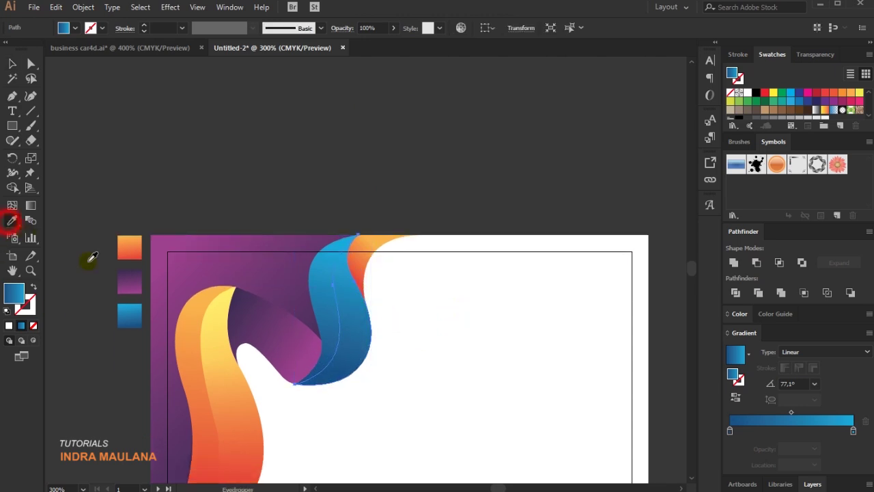
{"action": "left_click", "coordinate": [209, 343]}
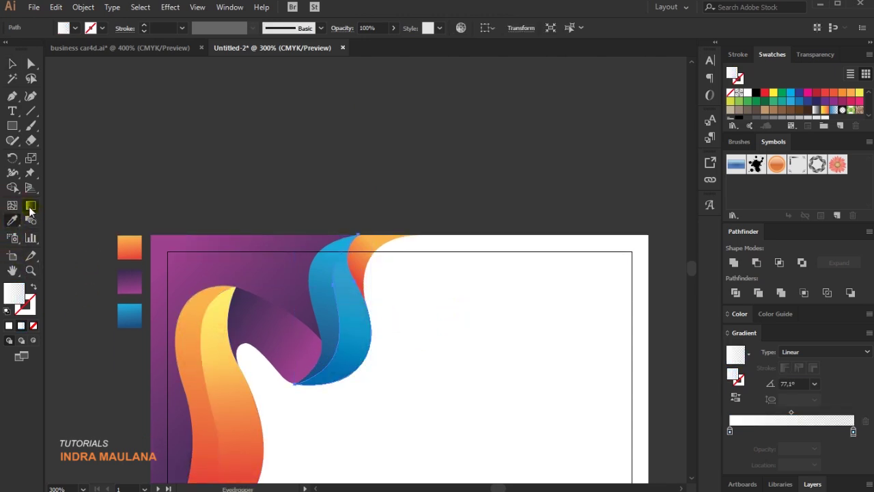
{"action": "left_click_drag", "start_coordinate": [318, 277], "coordinate": [335, 336]}
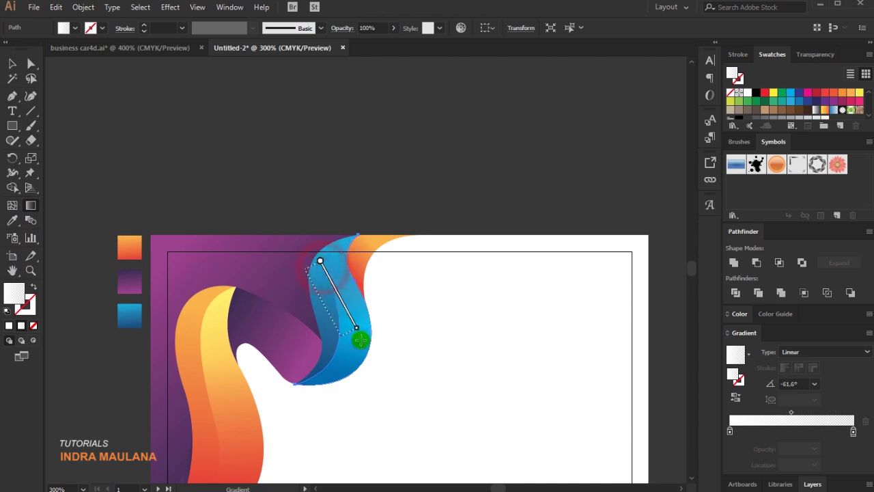
{"action": "left_click_drag", "start_coordinate": [305, 269], "coordinate": [341, 336]}
{"action": "left_click_drag", "start_coordinate": [340, 268], "coordinate": [362, 343]}
{"action": "key", "text": "v"}
{"action": "left_click", "coordinate": [456, 324]}
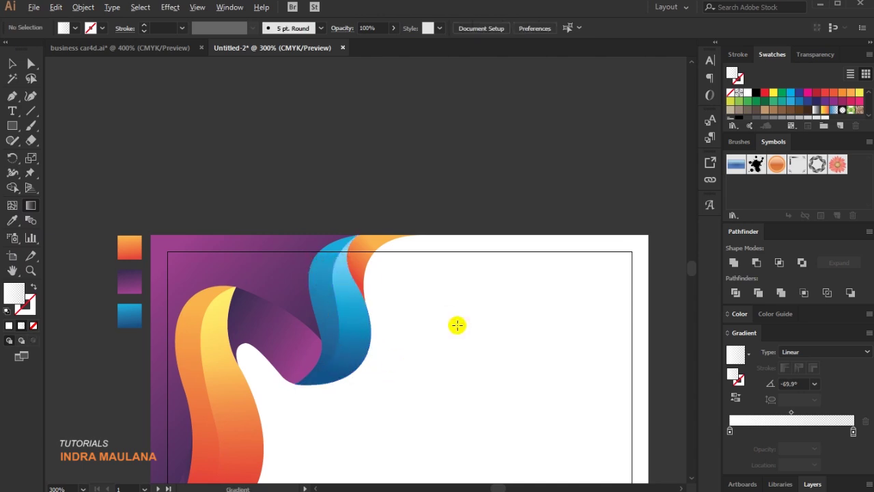
- Place a copy of the purple ribbon above the card
{"action": "scroll", "coordinate": [457, 324], "scroll_direction": "down", "scroll_amount": 3}
{"action": "left_click", "coordinate": [420, 200]}
{"action": "left_click", "coordinate": [321, 243]}
{"action": "scroll", "coordinate": [322, 244], "scroll_direction": "up", "scroll_amount": 3}
{"action": "left_click_drag", "start_coordinate": [290, 314], "coordinate": [296, 128]}
{"action": "left_click", "coordinate": [417, 139]}
- Draw a closed Pen cutting shape over the purple ribbon copy
{"action": "key", "text": "p"}
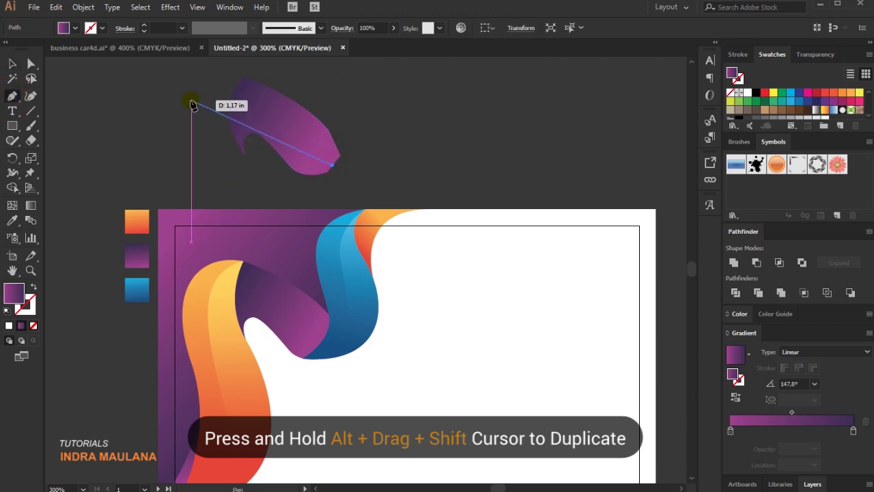
{"action": "left_click_drag", "start_coordinate": [340, 173], "coordinate": [289, 145]}
{"action": "left_click_drag", "start_coordinate": [198, 101], "coordinate": [118, 111]}
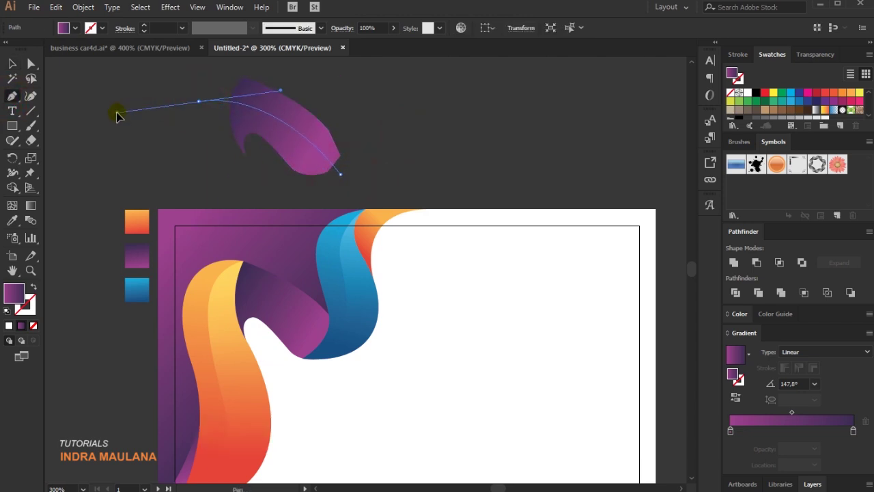
{"action": "left_click_drag", "start_coordinate": [230, 184], "coordinate": [271, 192]}
{"action": "left_click", "coordinate": [334, 179]}
- Subtract the cutting shape with Minus Front and move the crescent over the purple ribbon
{"action": "key", "text": "v"}
{"action": "left_click", "coordinate": [308, 140]}
{"action": "left_click", "coordinate": [756, 263]}
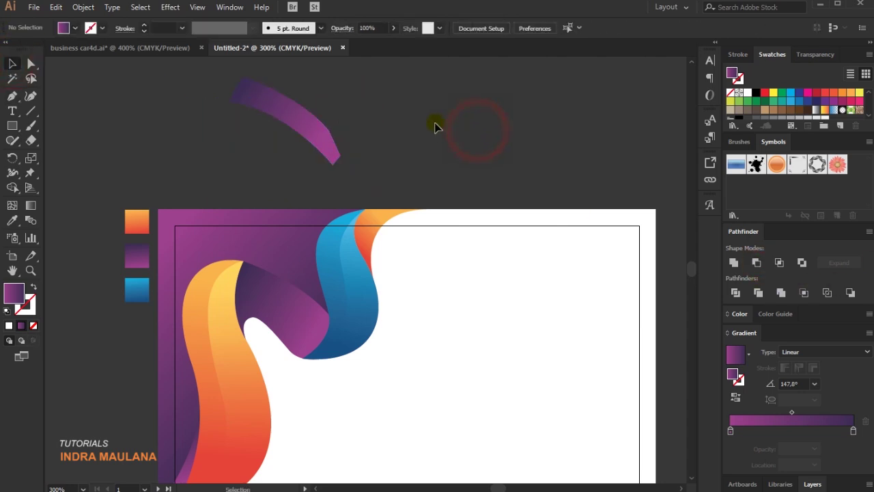
{"action": "scroll", "coordinate": [433, 127], "scroll_direction": "down", "scroll_amount": 1}
{"action": "left_click_drag", "start_coordinate": [279, 72], "coordinate": [262, 262]}
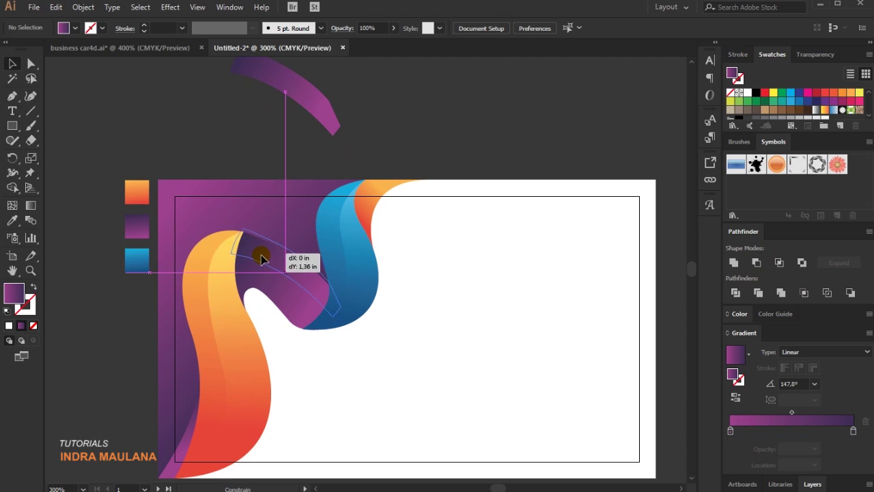
{"action": "left_click_drag", "start_coordinate": [262, 262], "coordinate": [261, 260]}
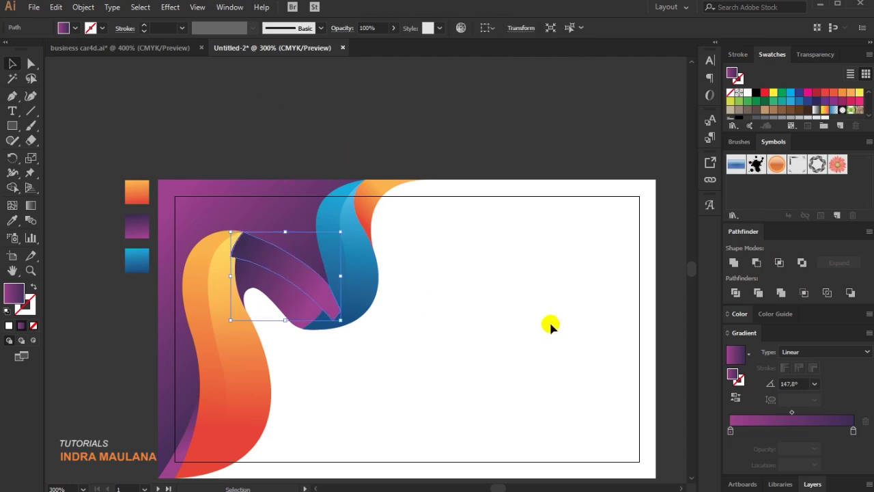
- Fill the crescent red for visibility and bring it in front of the ribbons
{"action": "left_click", "coordinate": [764, 92]}
{"action": "scroll", "coordinate": [572, 273], "scroll_direction": "down", "scroll_amount": 1}
{"action": "left_click_drag", "start_coordinate": [444, 377], "coordinate": [202, 156]}
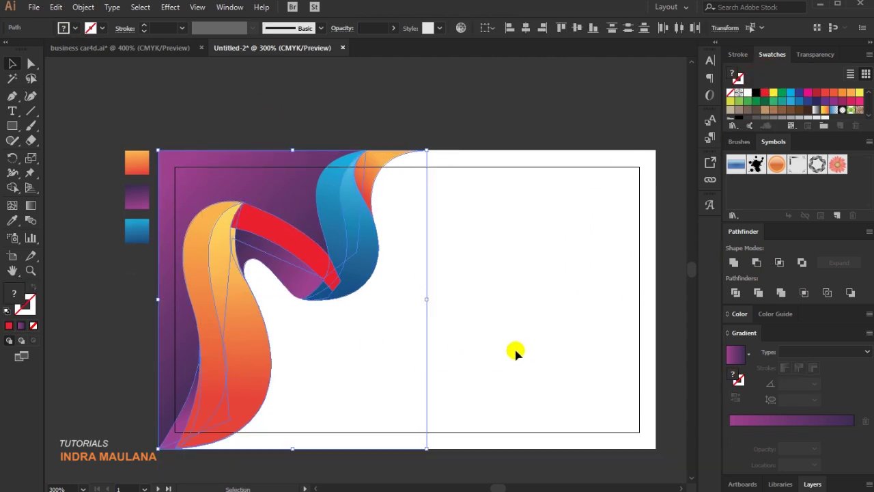
{"action": "left_click", "coordinate": [298, 268]}
{"action": "left_click", "coordinate": [263, 202]}
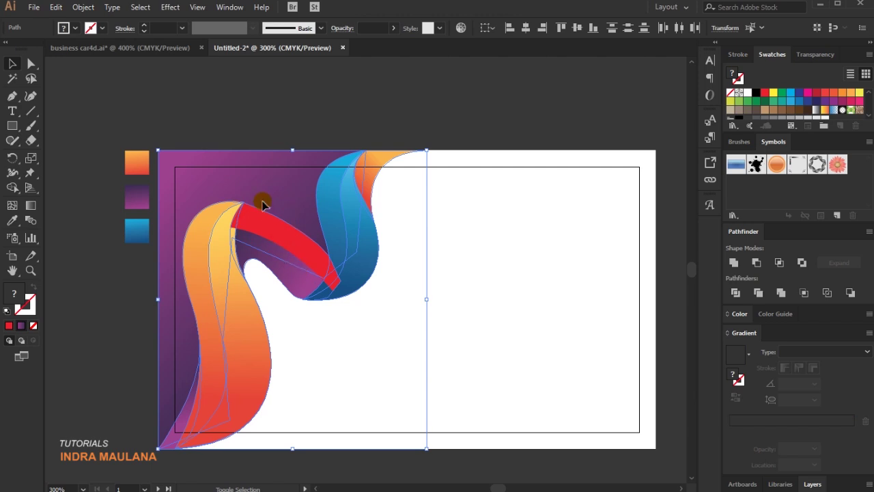
{"action": "left_click", "coordinate": [278, 272]}
{"action": "left_click", "coordinate": [301, 264]}
{"action": "right_click", "coordinate": [369, 236]}
{"action": "mouse_move", "coordinate": [398, 411]}
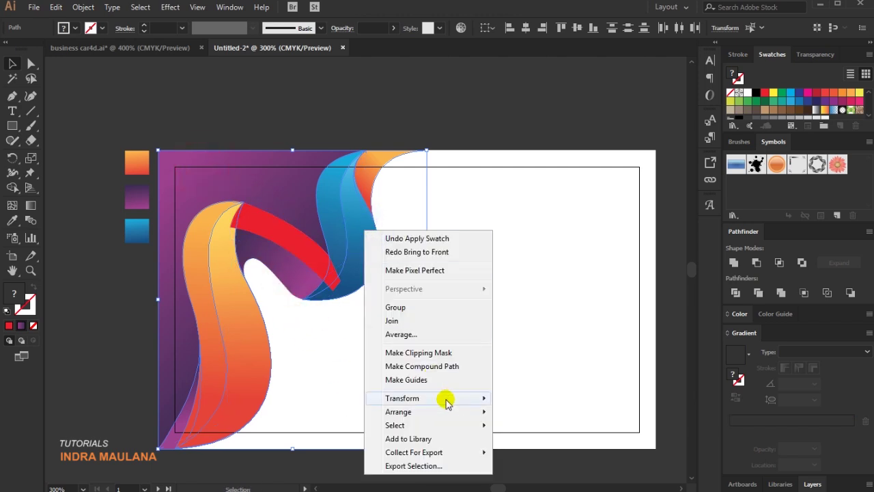
{"action": "left_click", "coordinate": [551, 412]}
{"action": "left_click", "coordinate": [523, 308]}
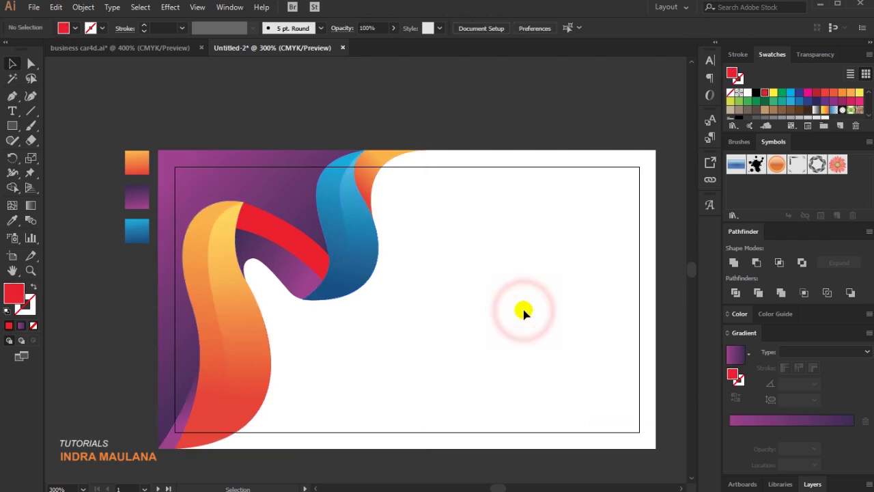
- Eyedropper the white fading gradient onto the red band
{"action": "left_click", "coordinate": [276, 238]}
{"action": "left_click", "coordinate": [13, 221]}
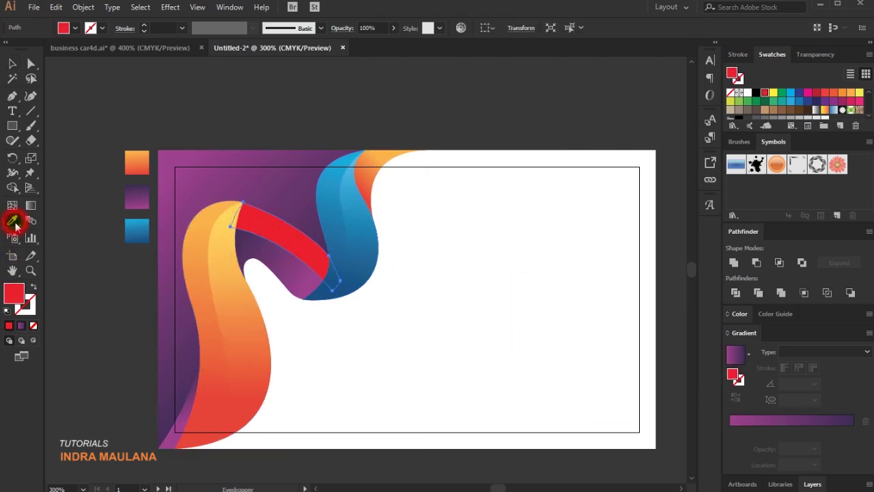
{"action": "left_click", "coordinate": [257, 346]}
{"action": "left_click", "coordinate": [13, 65]}
{"action": "left_click", "coordinate": [441, 307]}
- Set the band's transparency to a lightening blend mode
{"action": "left_click", "coordinate": [288, 249]}
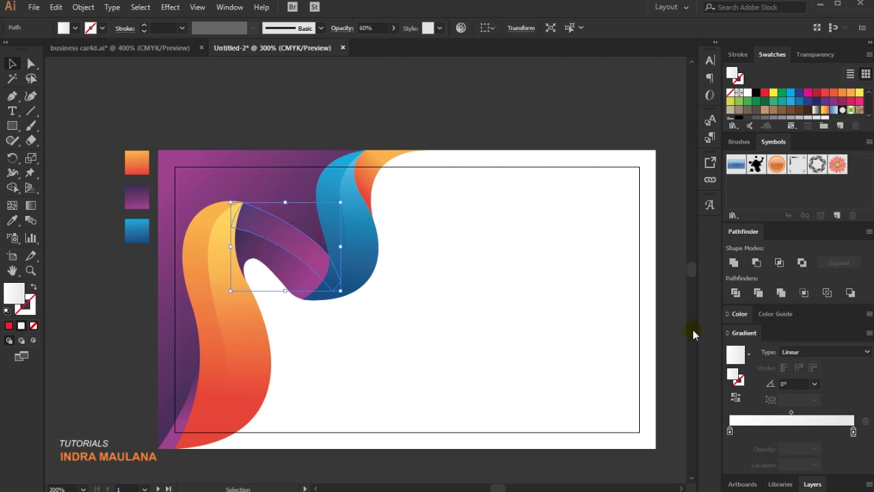
{"action": "left_click", "coordinate": [342, 28]}
{"action": "left_click", "coordinate": [265, 45]}
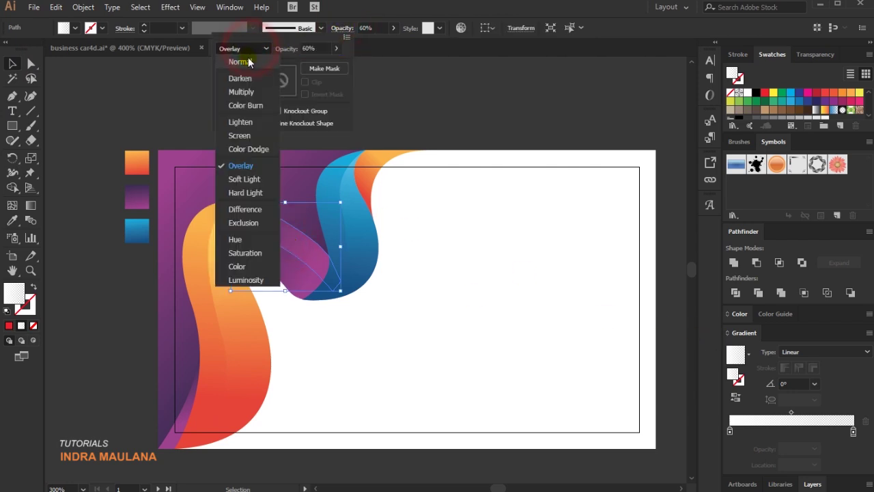
{"action": "left_click", "coordinate": [243, 118]}
{"action": "left_click", "coordinate": [476, 323]}
- Angle the band's gradient to 142.3°, lower its opacity to 12%, and show the guides
{"action": "left_click", "coordinate": [30, 207]}
{"action": "mouse_move", "coordinate": [271, 230]}
{"action": "left_mouse_down"}
{"action": "mouse_move", "coordinate": [317, 287]}
{"action": "mouse_move", "coordinate": [262, 216]}
{"action": "left_mouse_up"}
{"action": "left_click", "coordinate": [12, 64]}
{"action": "left_click", "coordinate": [393, 28]}
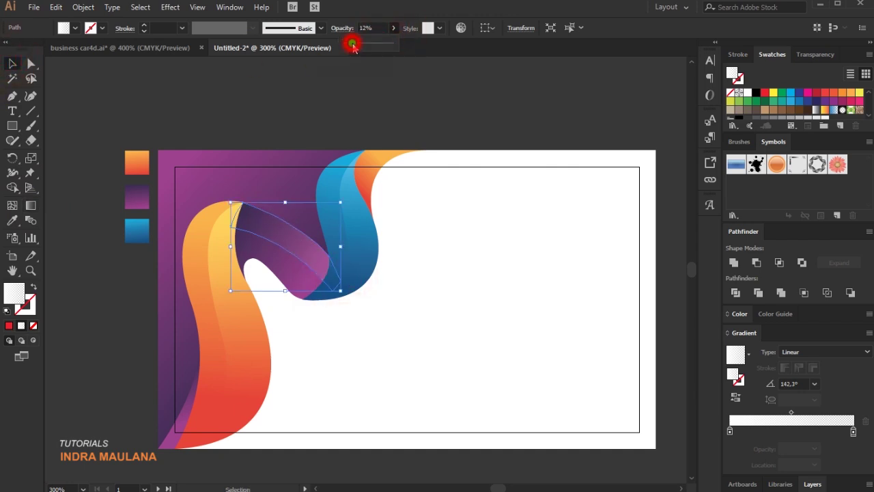
{"action": "left_click", "coordinate": [395, 129]}
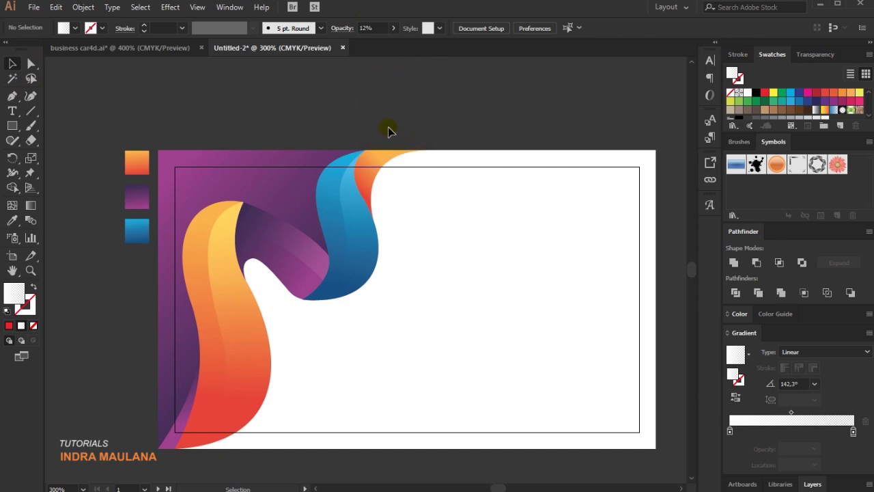
{"action": "key", "text": "ctrl+semicolon"}
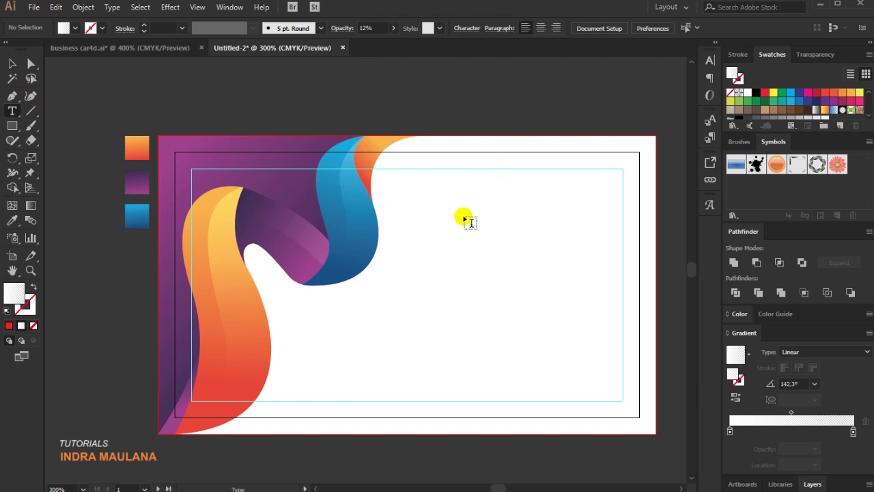
- Type YOUR NAME on the card and set it to Roboto Black
{"action": "left_click", "coordinate": [466, 196]}
{"action": "type", "text": "YOUR NAME"}
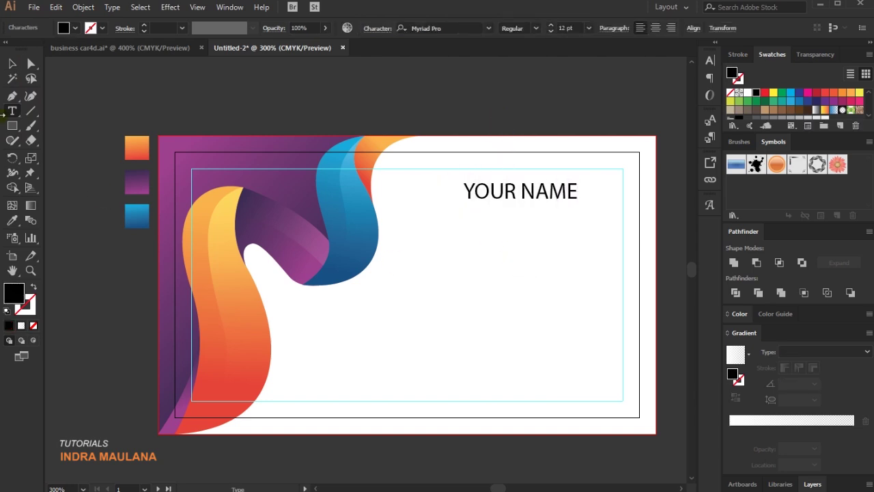
{"action": "key", "text": "Escape"}
{"action": "left_click", "coordinate": [448, 27]}
{"action": "type", "text": "R"}
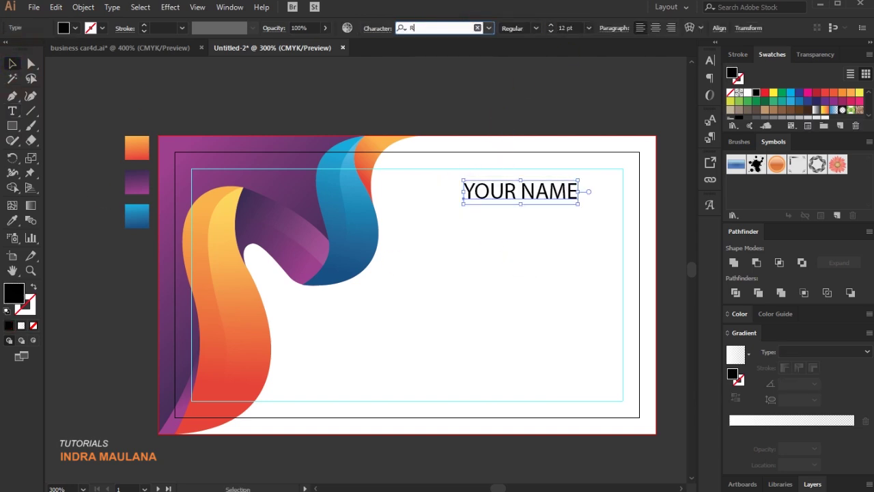
{"action": "type", "text": "oboto"}
{"action": "key", "text": "Return"}
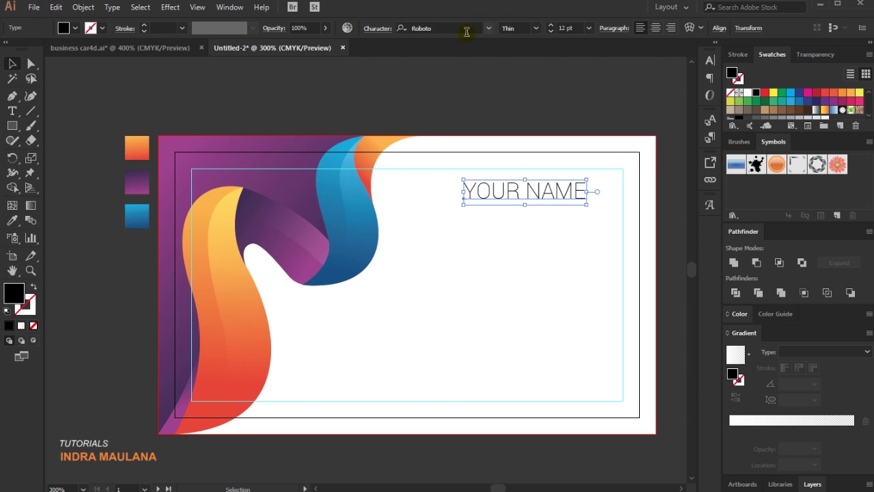
{"action": "left_click", "coordinate": [536, 28]}
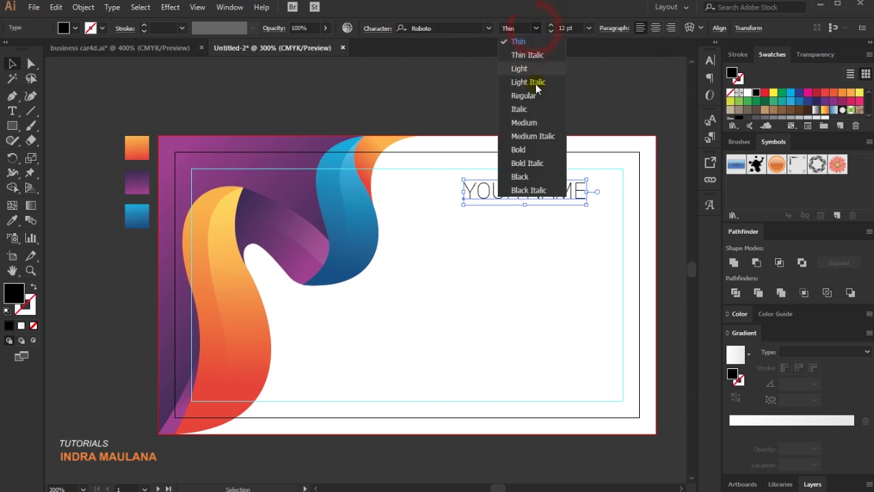
{"action": "left_click", "coordinate": [519, 175]}
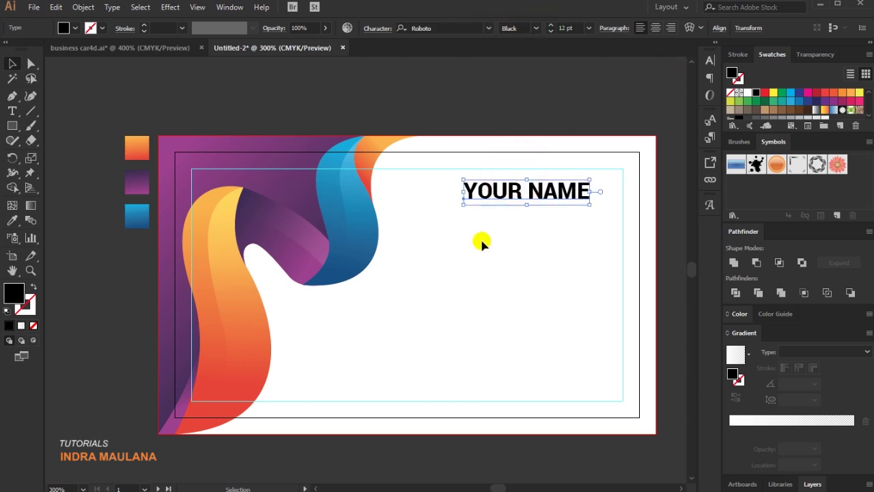
- Make YOUR NAME slightly narrower and nudge it lower and to the left
{"action": "left_click", "coordinate": [529, 225]}
{"action": "mouse_move", "coordinate": [546, 194]}
{"action": "left_mouse_down"}
{"action": "mouse_move", "coordinate": [581, 189]}
{"action": "mouse_move", "coordinate": [554, 201]}
{"action": "left_mouse_up"}
{"action": "left_click", "coordinate": [589, 237]}
{"action": "left_click", "coordinate": [566, 271]}
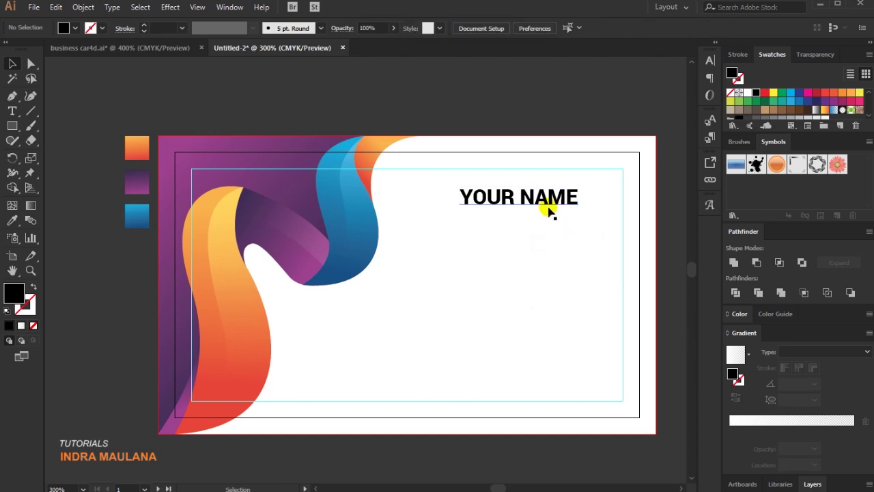
{"action": "left_click", "coordinate": [537, 205]}
- Show rulers and add two vertical guides on the card beside the name
{"action": "left_click", "coordinate": [82, 174]}
{"action": "key", "text": "ctrl+r"}
{"action": "left_click_drag", "start_coordinate": [48, 148], "coordinate": [459, 177]}
{"action": "left_click", "coordinate": [507, 289]}
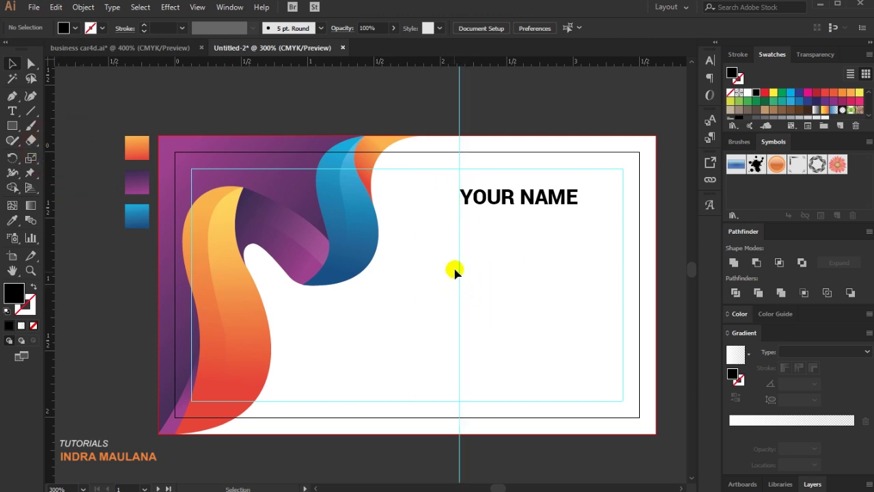
{"action": "left_click_drag", "start_coordinate": [49, 183], "coordinate": [438, 218]}
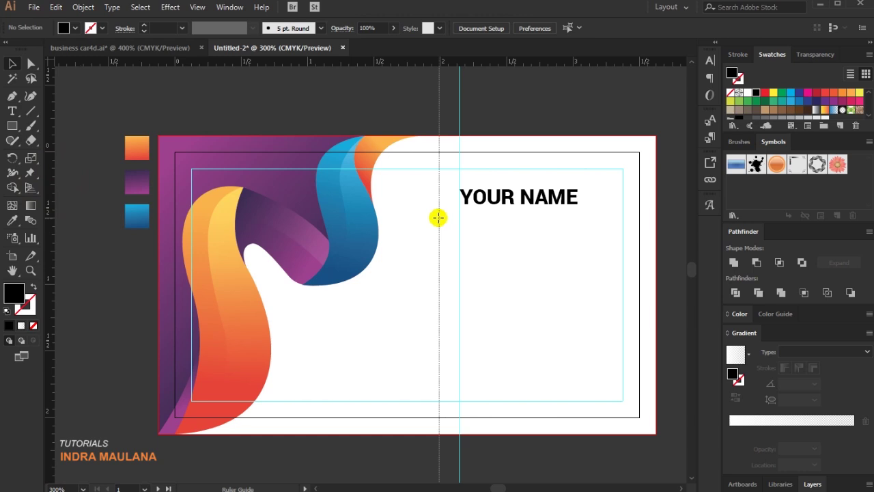
{"action": "left_click", "coordinate": [525, 197]}
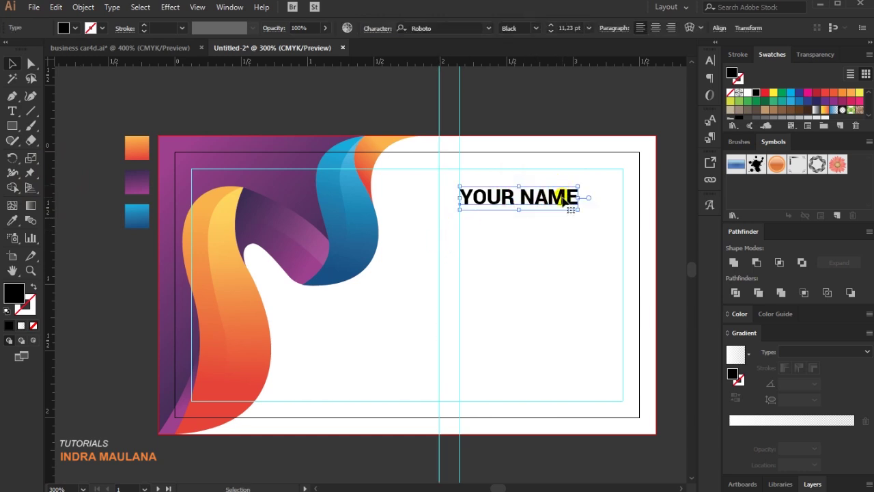
- Duplicate YOUR NAME below itself and retype it as GRAPHIC DESIGNER in Roboto Light
{"action": "left_click_drag", "start_coordinate": [563, 197], "coordinate": [563, 218]}
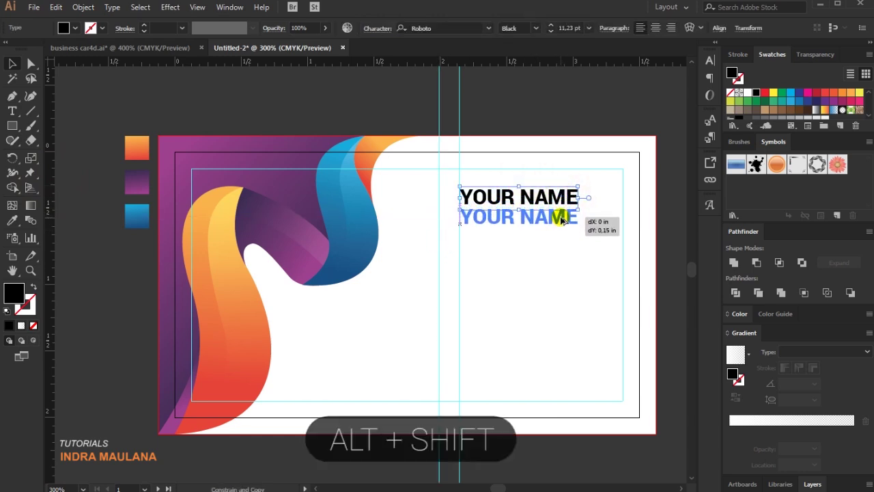
{"action": "key", "text": "t"}
{"action": "left_click_drag", "start_coordinate": [576, 216], "coordinate": [399, 224]}
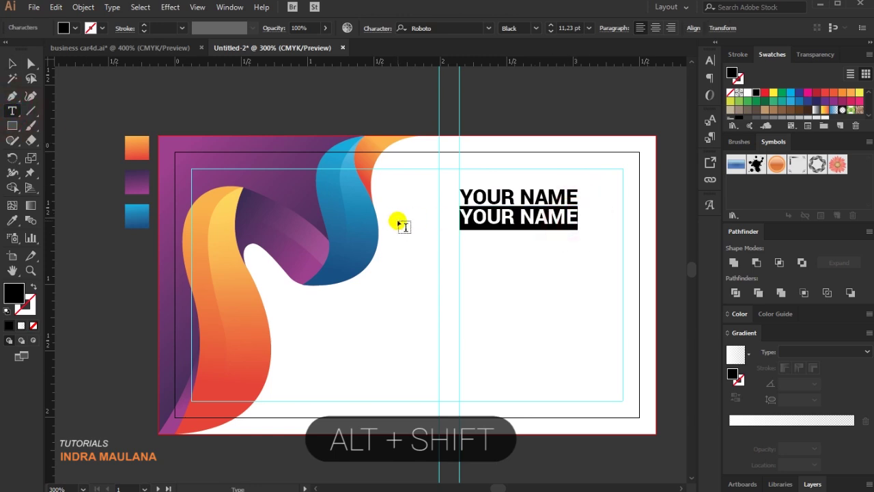
{"action": "type", "text": "GRAPHIC DESIGN"}
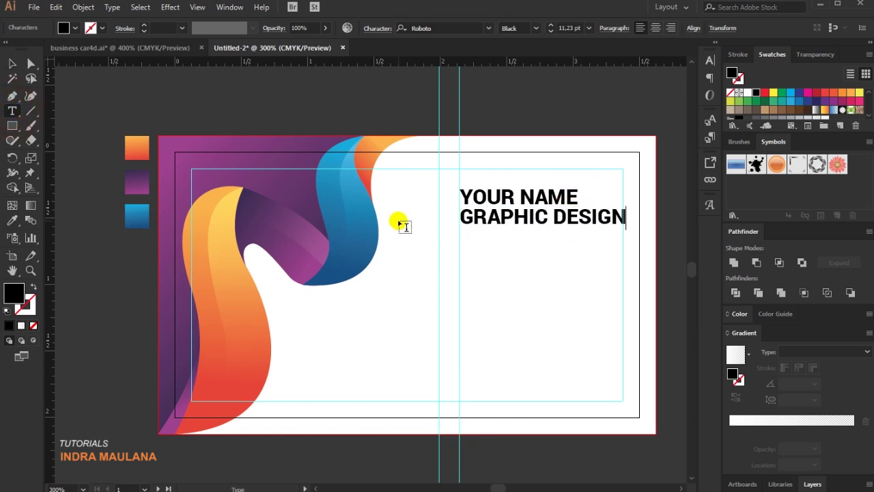
{"action": "left_click", "coordinate": [12, 63]}
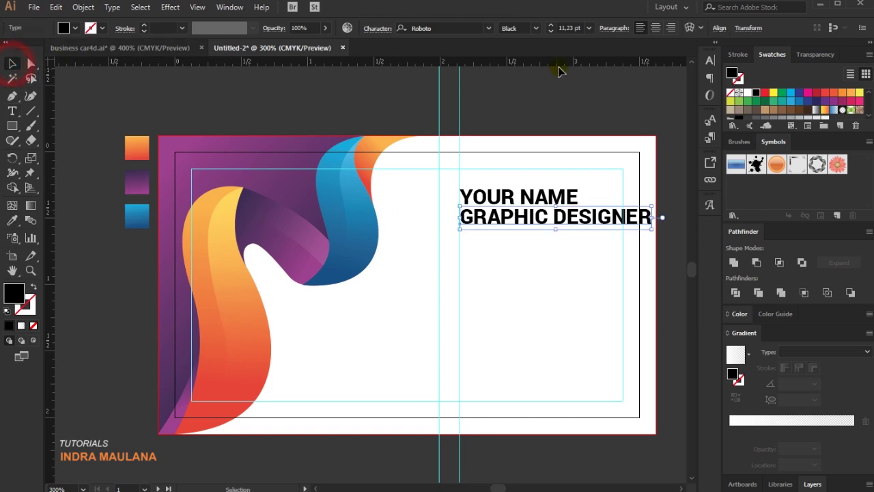
{"action": "left_click", "coordinate": [536, 27]}
{"action": "left_click", "coordinate": [519, 70]}
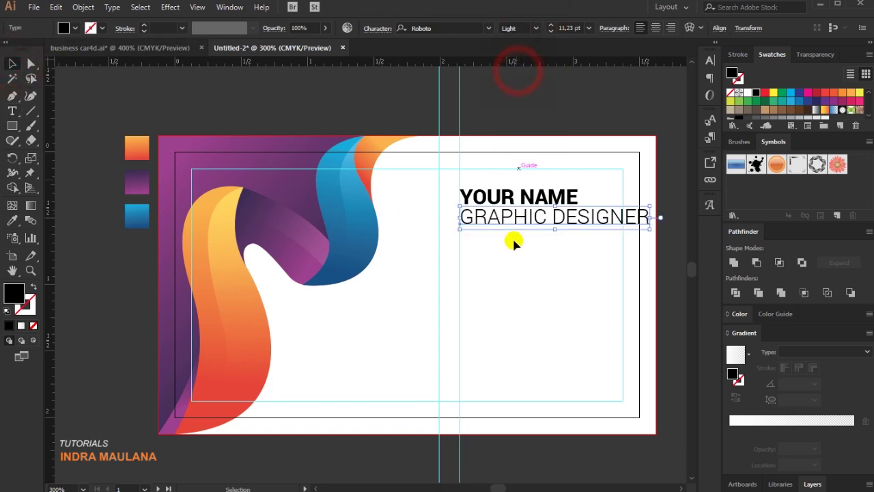
- Scale GRAPHIC DESIGNER down to about 6.97 pt and colour it dark grey
{"action": "left_click_drag", "start_coordinate": [543, 269], "coordinate": [488, 269]}
{"action": "left_click_drag", "start_coordinate": [592, 231], "coordinate": [519, 230]}
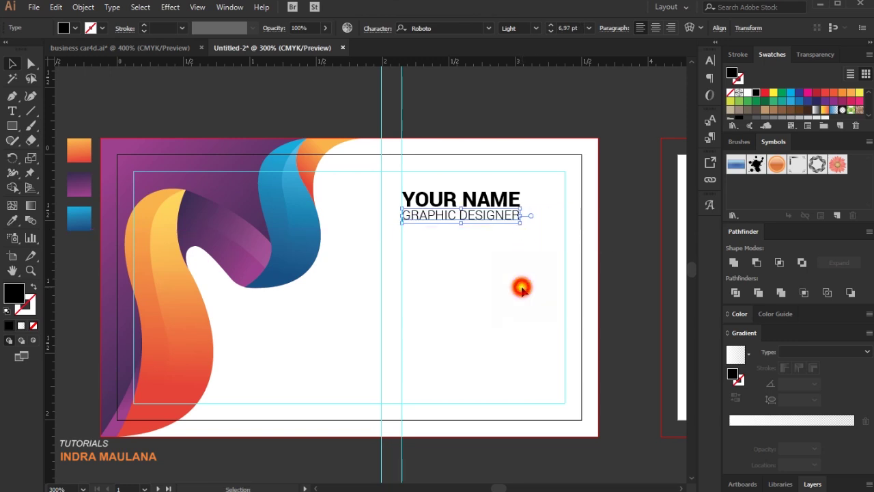
{"action": "left_click", "coordinate": [521, 287]}
{"action": "left_click", "coordinate": [494, 217]}
{"action": "left_click_drag", "start_coordinate": [795, 132], "coordinate": [795, 134]}
{"action": "left_click", "coordinate": [747, 121]}
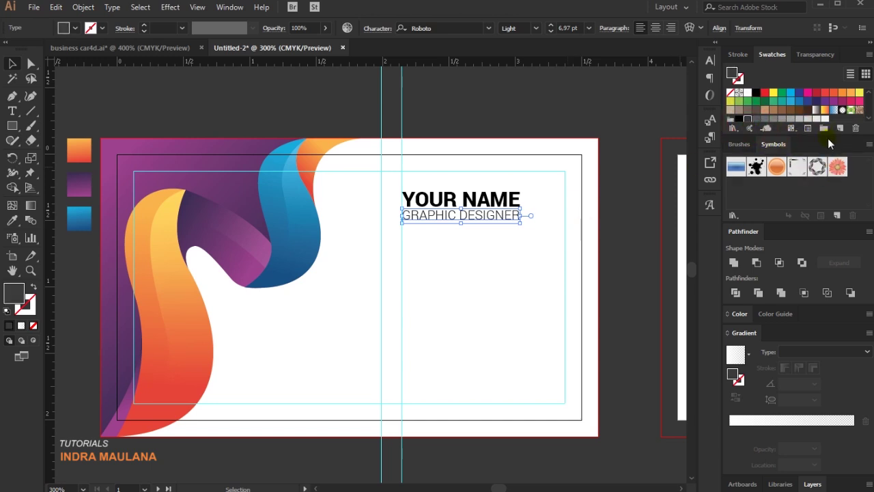
{"action": "left_click", "coordinate": [526, 300]}
{"action": "scroll", "coordinate": [527, 300], "scroll_direction": "down", "scroll_amount": 1}
{"action": "left_click", "coordinate": [478, 203]}
- Nudge GRAPHIC DESIGNER down and scale it slightly smaller beneath YOUR NAME
{"action": "key", "text": "Down"}
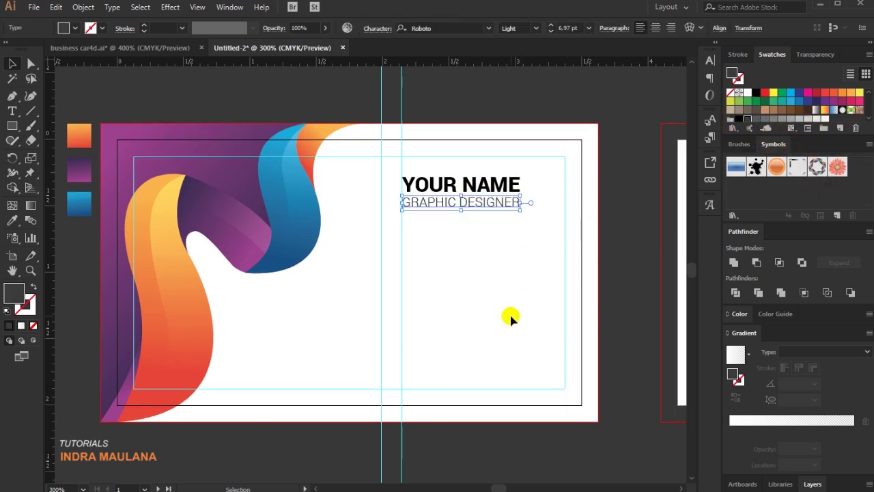
{"action": "left_click_drag", "start_coordinate": [520, 209], "coordinate": [511, 203]}
{"action": "left_click", "coordinate": [530, 234]}
{"action": "left_click", "coordinate": [450, 203]}
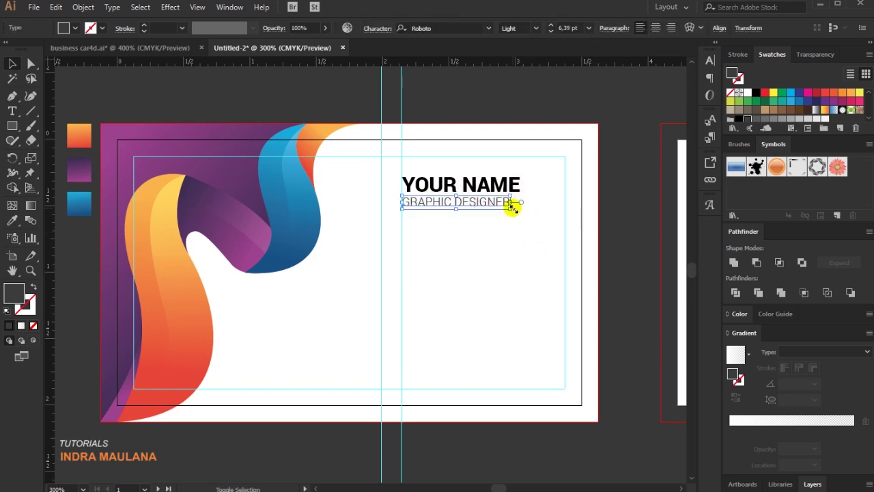
{"action": "left_click", "coordinate": [578, 214]}
{"action": "scroll", "coordinate": [540, 273], "scroll_direction": "down", "scroll_amount": 1}
{"action": "left_click", "coordinate": [523, 172]}
{"action": "left_click", "coordinate": [512, 234]}
{"action": "left_click", "coordinate": [464, 193]}
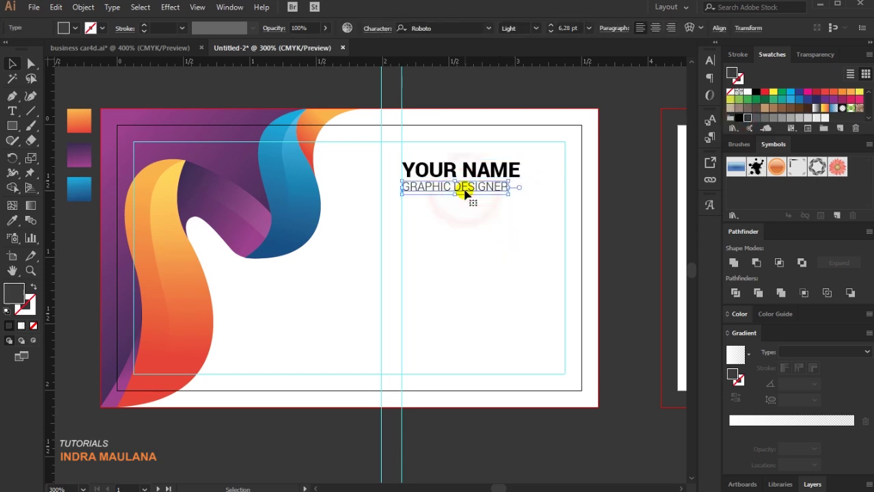
- Stack three pairs of 6 pt GRAPHIC DESIGNER placeholder lines below the title
{"action": "mouse_move", "coordinate": [465, 193]}
{"action": "left_mouse_down"}
{"action": "mouse_move", "coordinate": [478, 247]}
{"action": "mouse_move", "coordinate": [453, 226]}
{"action": "mouse_move", "coordinate": [468, 277]}
{"action": "left_mouse_up"}
{"action": "left_click", "coordinate": [511, 275]}
{"action": "left_click", "coordinate": [476, 230]}
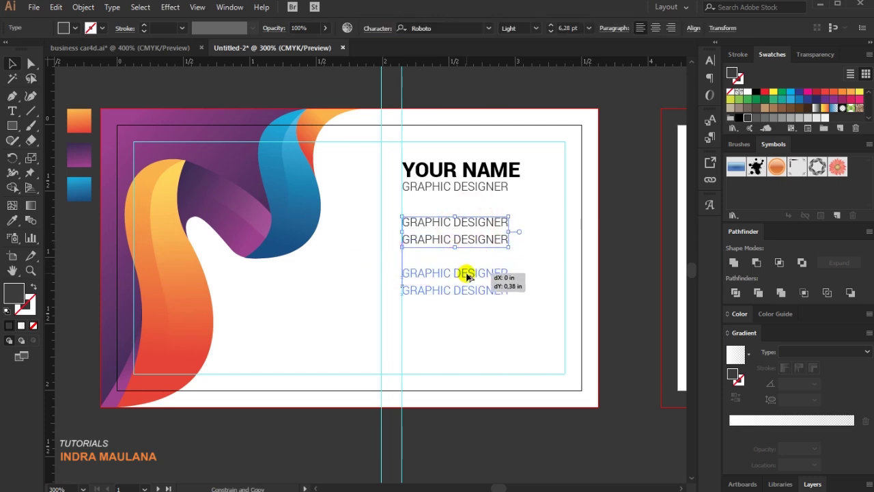
{"action": "key", "text": "ctrl+d"}
{"action": "left_click", "coordinate": [537, 304]}
{"action": "key", "text": "ctrl+z"}
{"action": "key", "text": "ctrl+z"}
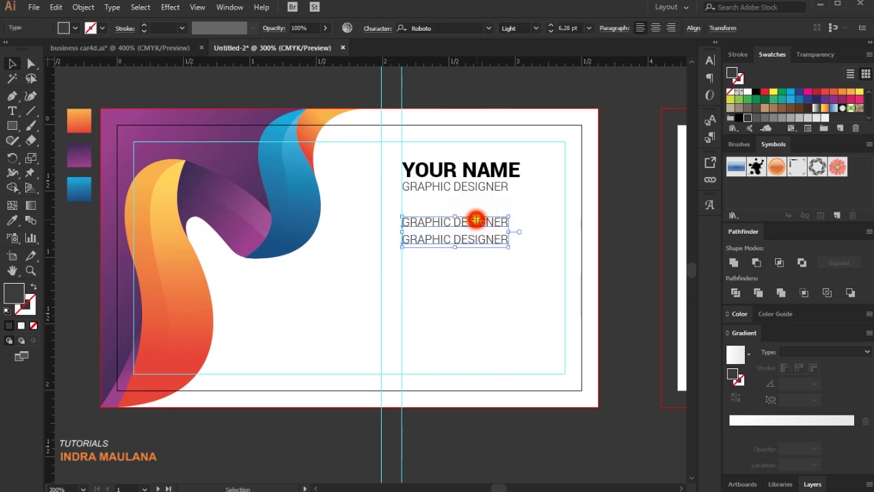
{"action": "left_click_drag", "start_coordinate": [478, 224], "coordinate": [478, 263]}
{"action": "left_click", "coordinate": [551, 31]}
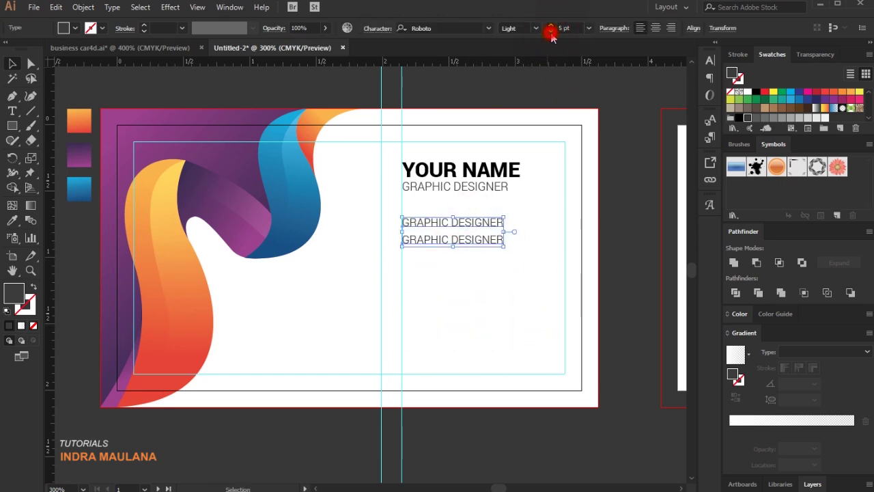
{"action": "left_click", "coordinate": [551, 24]}
{"action": "mouse_move", "coordinate": [526, 258]}
{"action": "left_mouse_down"}
{"action": "mouse_move", "coordinate": [439, 209]}
{"action": "mouse_move", "coordinate": [464, 268]}
{"action": "left_mouse_up"}
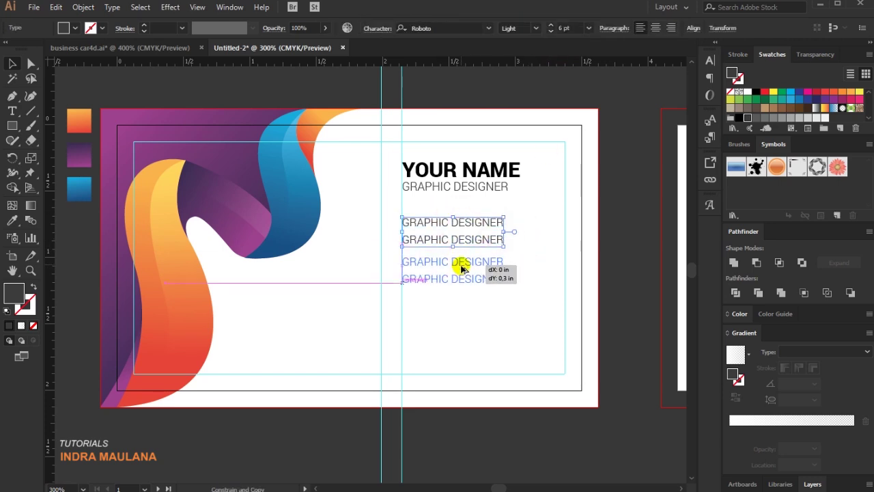
{"action": "key", "text": "ctrl+d"}
- Replace the first placeholder lines with two phone numbers, an e-mail address and URLWEBSITENAME.COM
{"action": "left_click", "coordinate": [13, 110]}
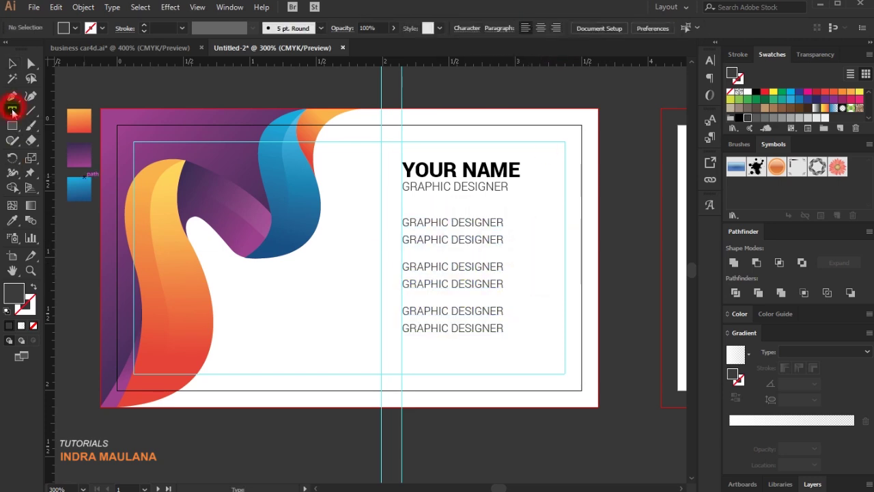
{"action": "left_click_drag", "start_coordinate": [506, 227], "coordinate": [314, 228]}
{"action": "key", "text": "BackSpace"}
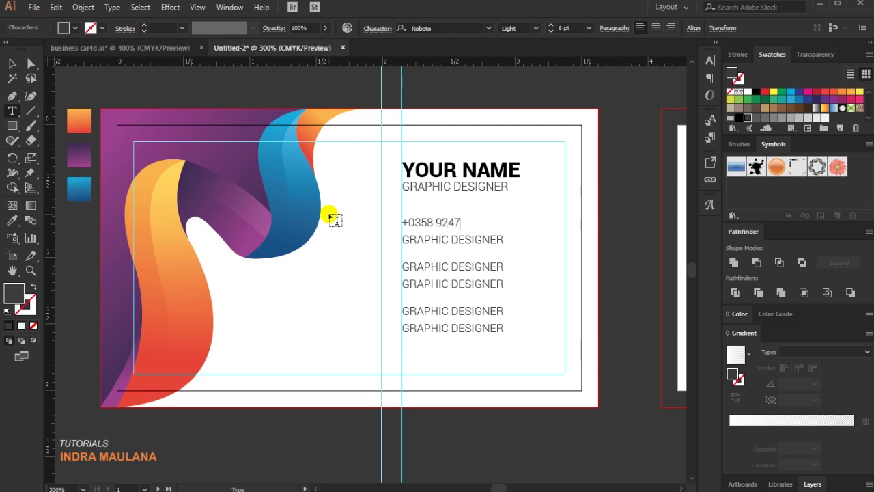
{"action": "left_click_drag", "start_coordinate": [504, 239], "coordinate": [386, 256]}
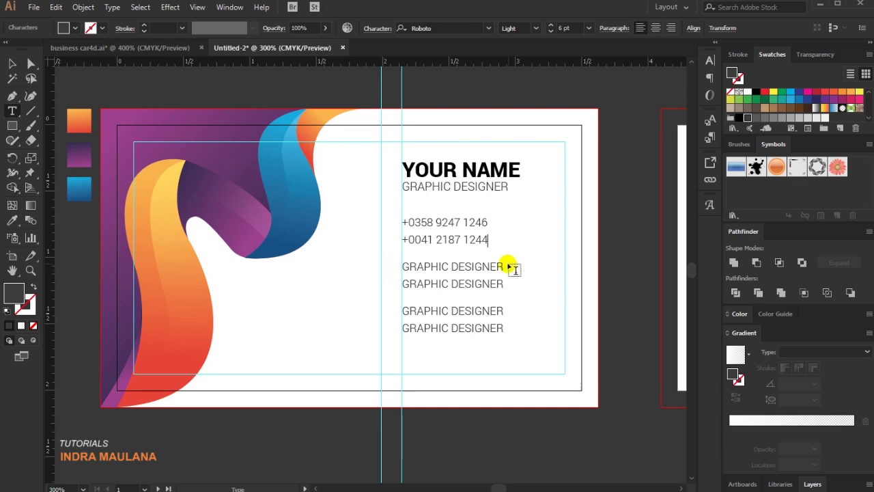
{"action": "left_click_drag", "start_coordinate": [507, 266], "coordinate": [337, 266]}
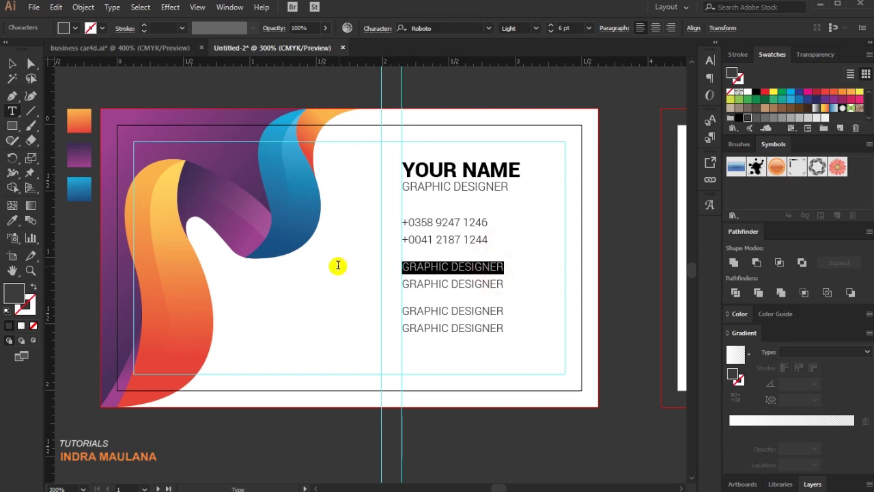
{"action": "type", "text": "YOUREMAIL@EMAIL.COM"}
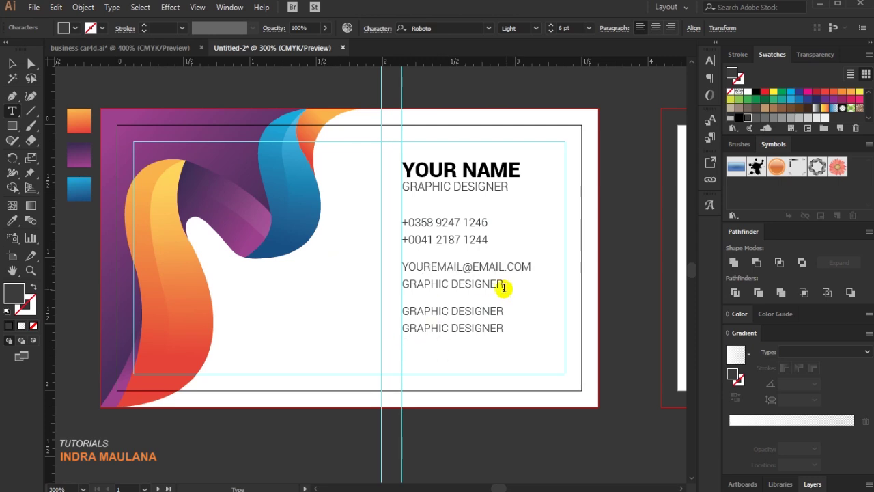
{"action": "left_click_drag", "start_coordinate": [504, 284], "coordinate": [323, 284]}
{"action": "type", "text": "URLWEBSITENAME.COM"}
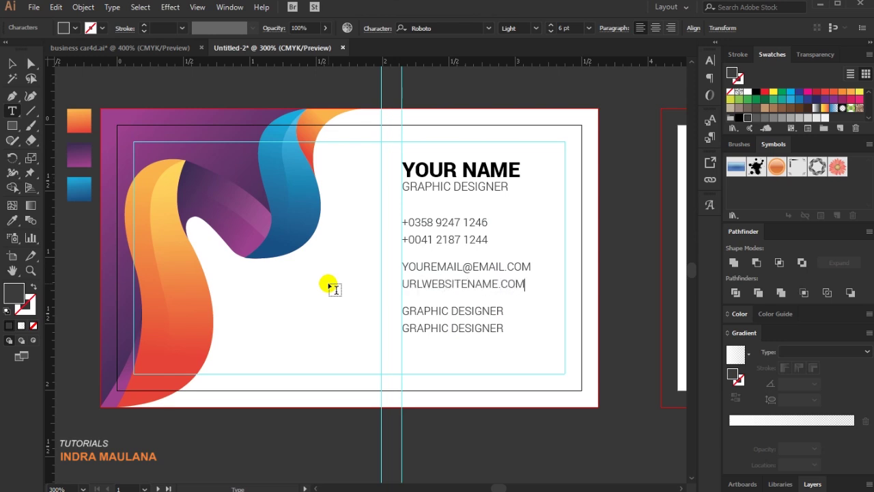
{"action": "left_click", "coordinate": [11, 63]}
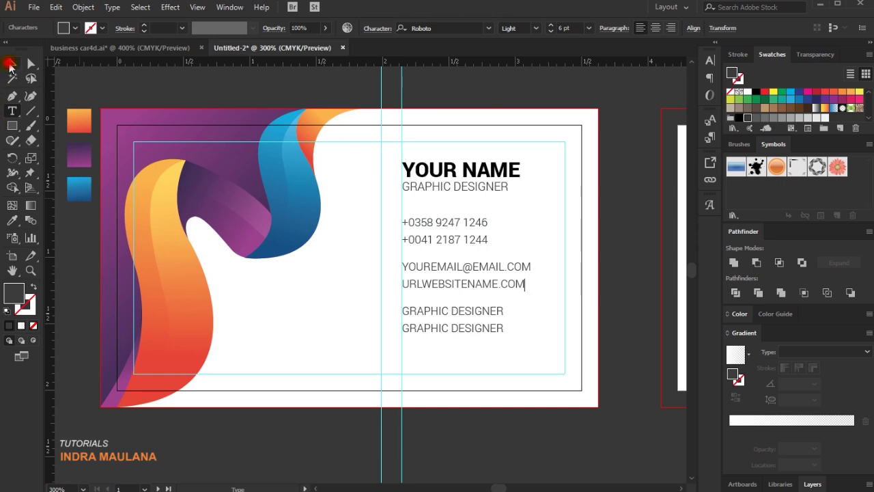
- Convert all the contact lines to Title Case
{"action": "left_click_drag", "start_coordinate": [523, 338], "coordinate": [417, 205]}
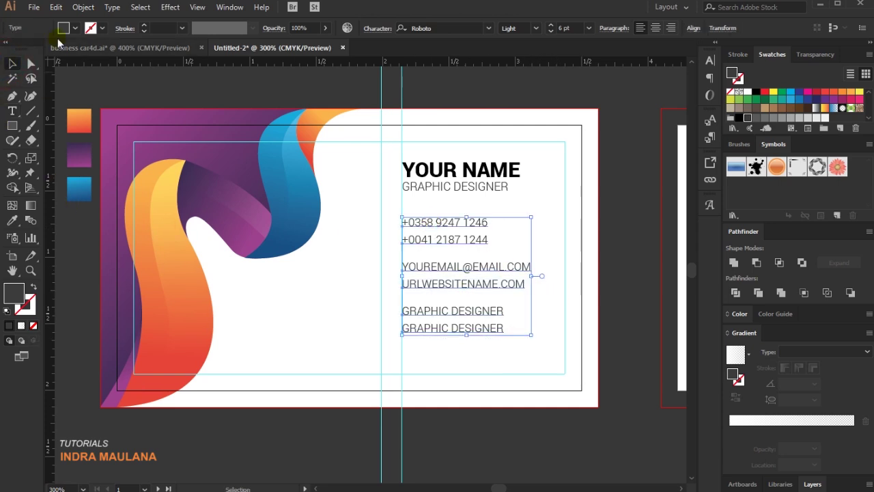
{"action": "left_click", "coordinate": [116, 9]}
{"action": "mouse_move", "coordinate": [142, 198]}
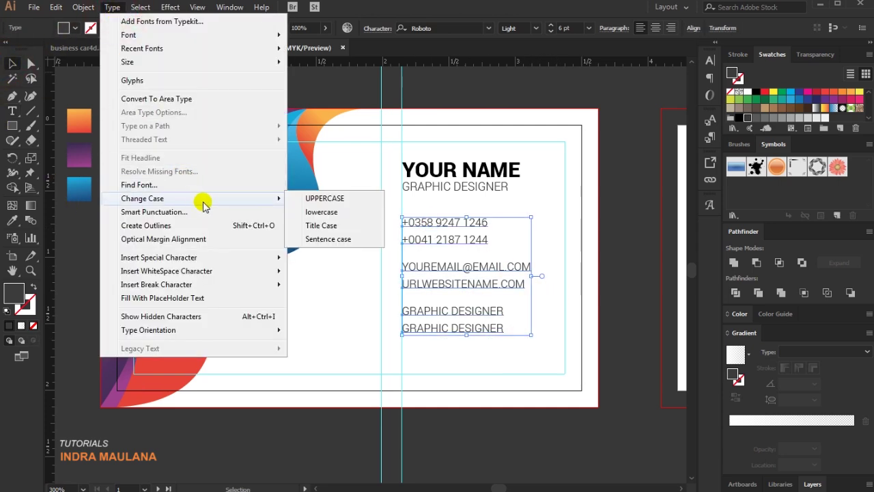
{"action": "left_click", "coordinate": [341, 226]}
{"action": "left_click", "coordinate": [523, 326]}
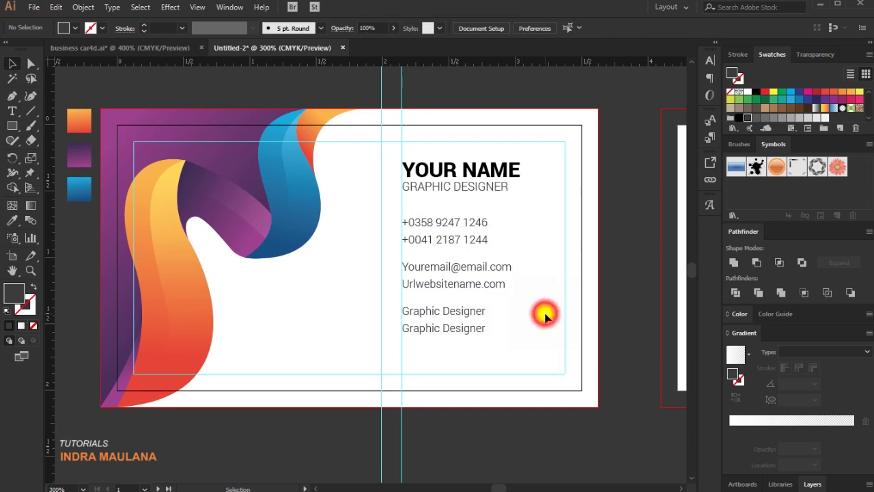
- Replace the third pair's placeholder lines with the two address lines
{"action": "key", "text": "t"}
{"action": "left_click_drag", "start_coordinate": [485, 313], "coordinate": [341, 313]}
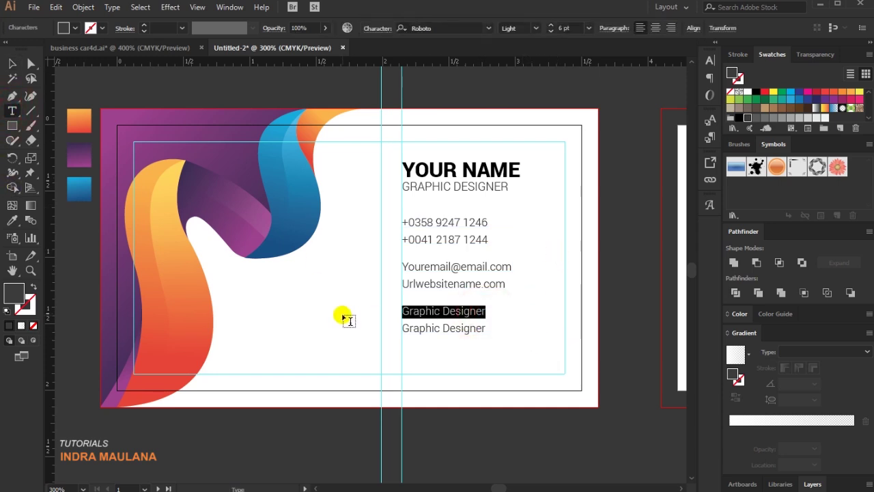
{"action": "type", "text": "UR"}
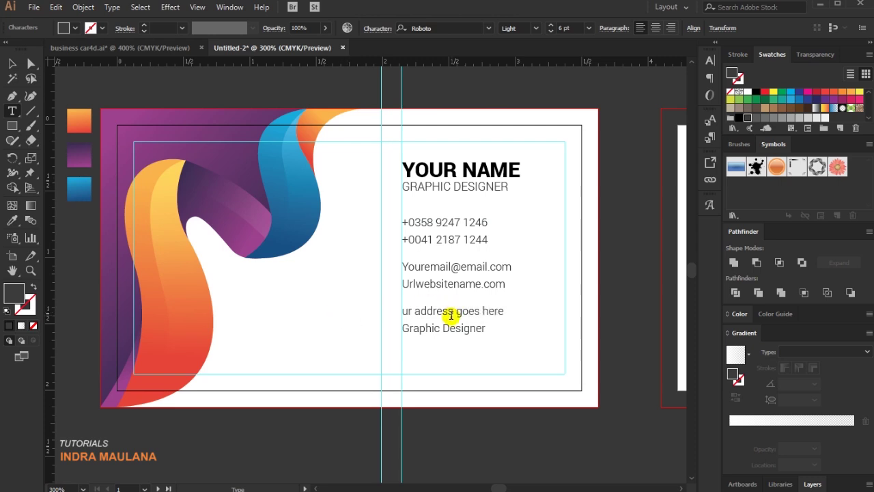
{"action": "left_click_drag", "start_coordinate": [484, 328], "coordinate": [373, 329]}
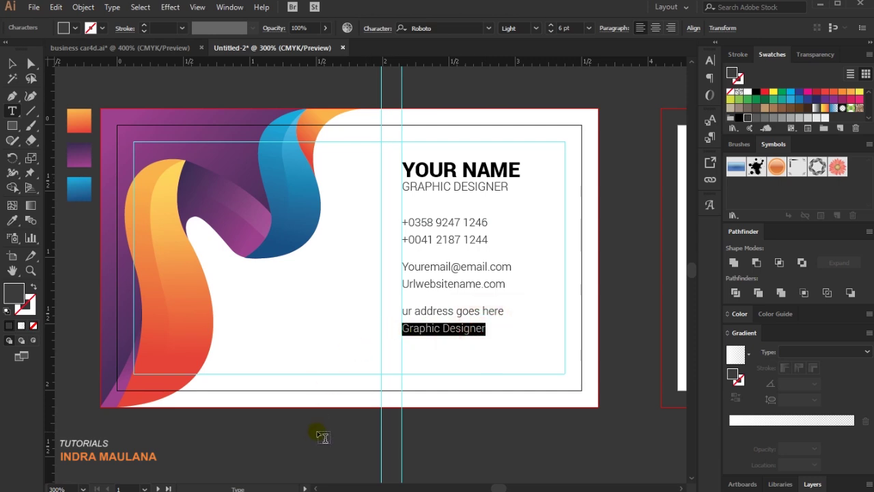
{"action": "type", "text": "s"}
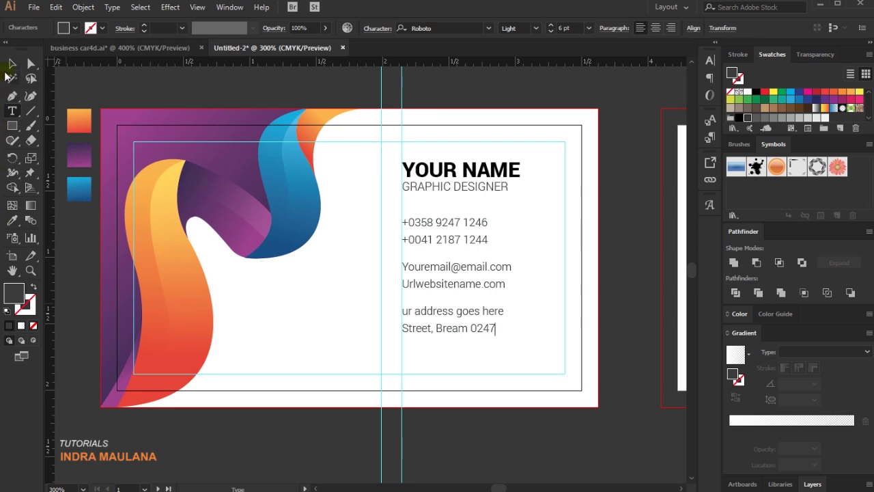
{"action": "left_click", "coordinate": [11, 64]}
- Enlarge the whole contact text block to 7 pt
{"action": "left_click", "coordinate": [536, 226]}
{"action": "left_click_drag", "start_coordinate": [530, 355], "coordinate": [480, 226]}
{"action": "left_click", "coordinate": [552, 26]}
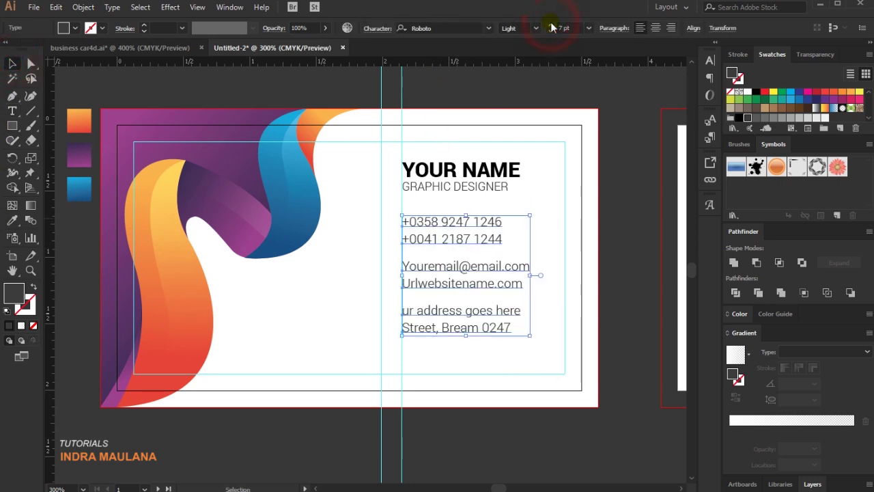
{"action": "left_click", "coordinate": [566, 204]}
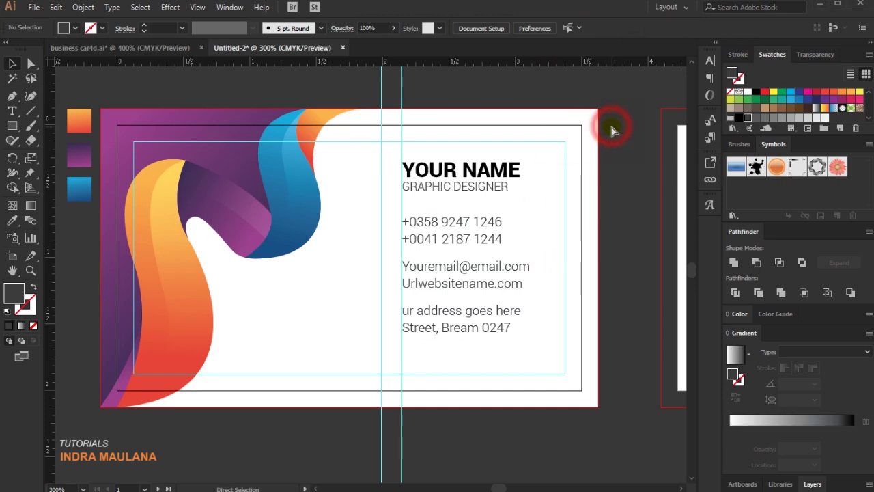
- Paste the four contact icons and move the phone, chat and location icons beside the text
{"action": "key", "text": "ctrl+v"}
{"action": "scroll", "coordinate": [356, 222], "scroll_direction": "up", "scroll_amount": 1}
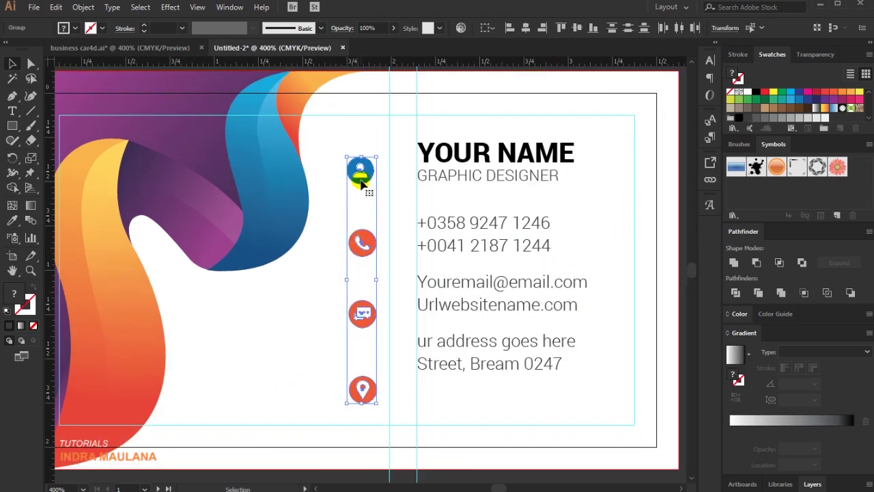
{"action": "left_click_drag", "start_coordinate": [362, 174], "coordinate": [362, 162]}
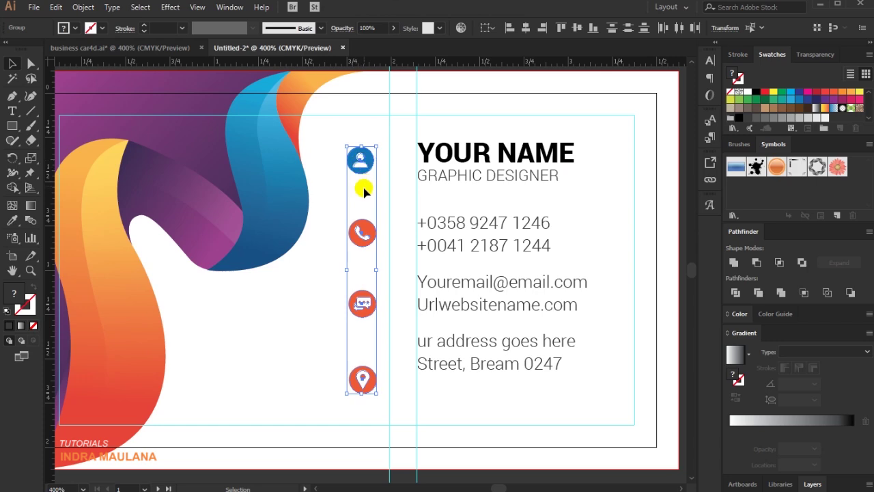
{"action": "left_click", "coordinate": [343, 213]}
{"action": "left_click_drag", "start_coordinate": [350, 271], "coordinate": [351, 390]}
{"action": "left_click_drag", "start_coordinate": [362, 232], "coordinate": [401, 234]}
{"action": "left_click", "coordinate": [633, 226]}
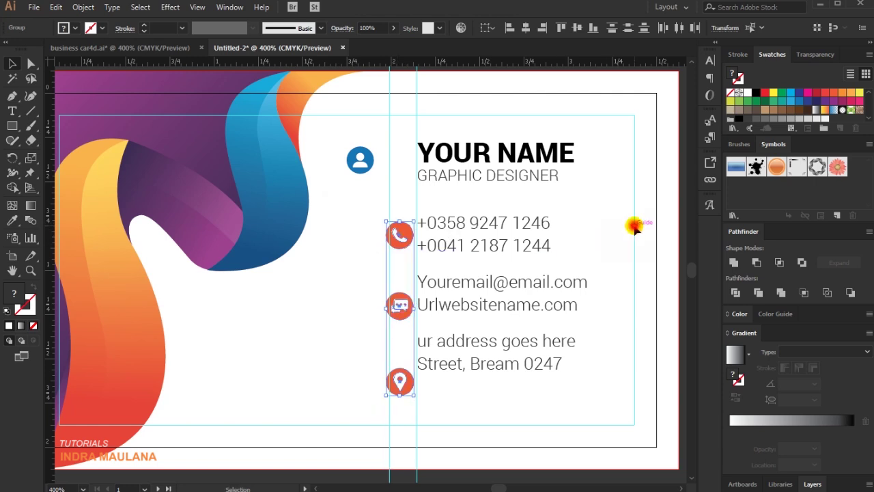
- Nudge the orange phone, chat and location icons into line with their contact lines
{"action": "left_click", "coordinate": [399, 232]}
{"action": "key", "text": "Right"}
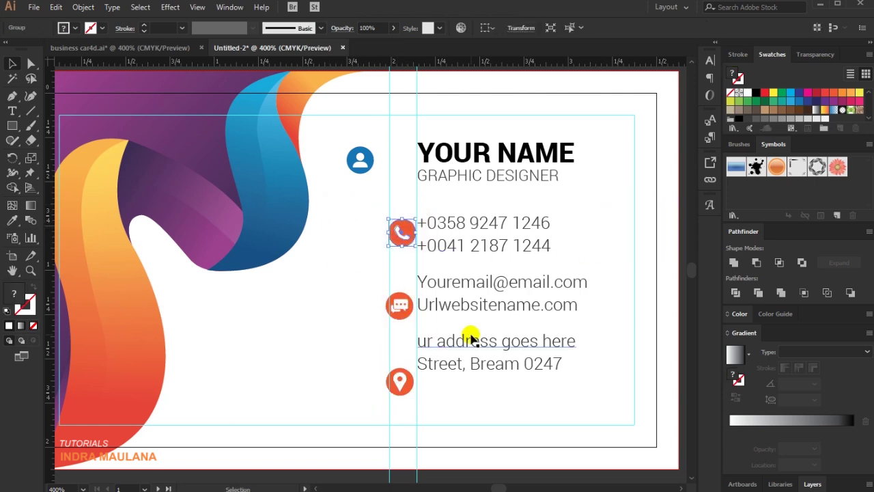
{"action": "left_click", "coordinate": [400, 308]}
{"action": "key", "text": "Up"}
{"action": "key", "text": "Up"}
{"action": "key", "text": "Up"}
{"action": "key", "text": "Up"}
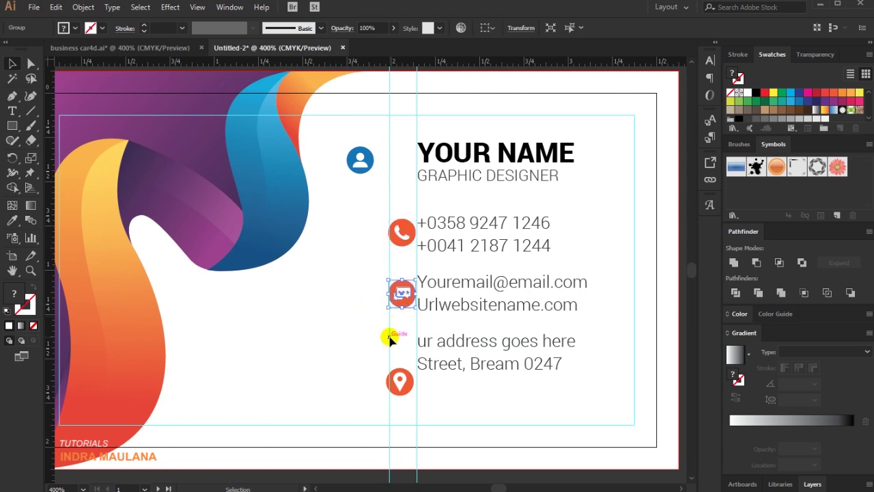
{"action": "left_click_drag", "start_coordinate": [362, 317], "coordinate": [420, 429]}
{"action": "key", "text": "Up"}
{"action": "key", "text": "Up"}
{"action": "key", "text": "Up"}
{"action": "key", "text": "Up"}
{"action": "key", "text": "Up"}
{"action": "key", "text": "Up"}
{"action": "key", "text": "Up"}
{"action": "key", "text": "Up"}
{"action": "key", "text": "Up"}
{"action": "key", "text": "Up"}
{"action": "left_click", "coordinate": [320, 345]}
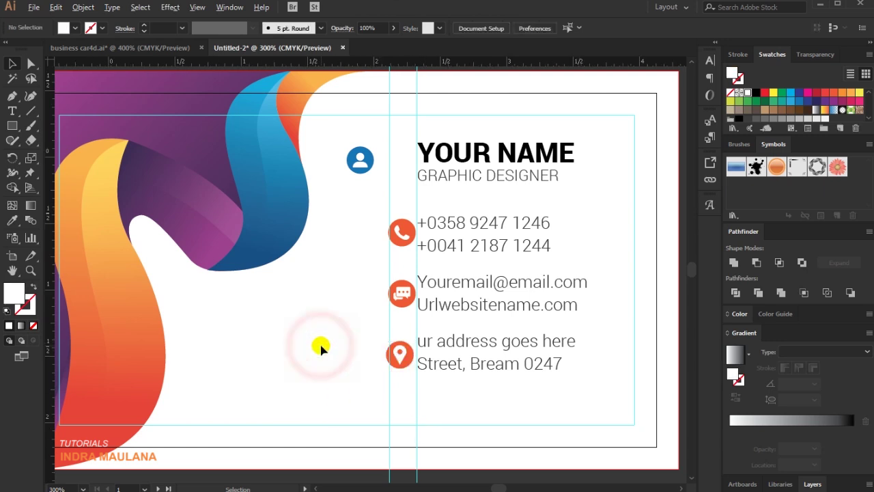
{"action": "scroll", "coordinate": [320, 345], "scroll_direction": "down", "scroll_amount": 1}
{"action": "left_click_drag", "start_coordinate": [369, 244], "coordinate": [395, 400]}
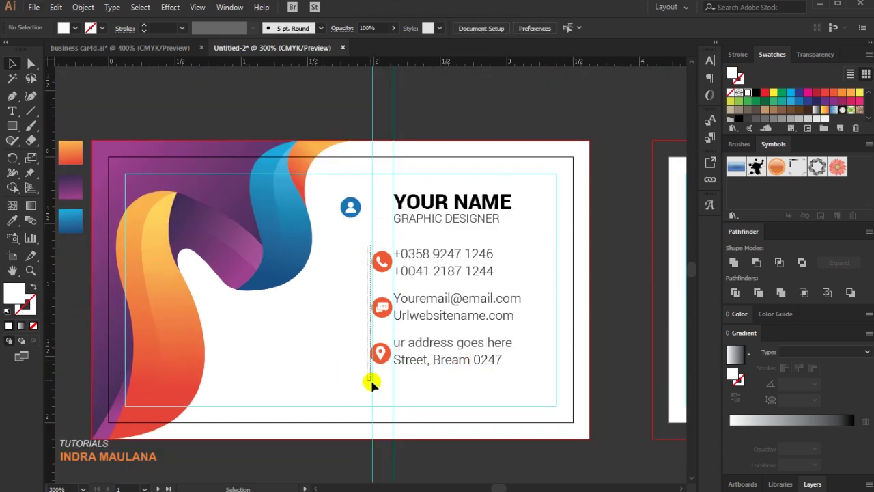
{"action": "key", "text": "Left"}
{"action": "key", "text": "Left"}
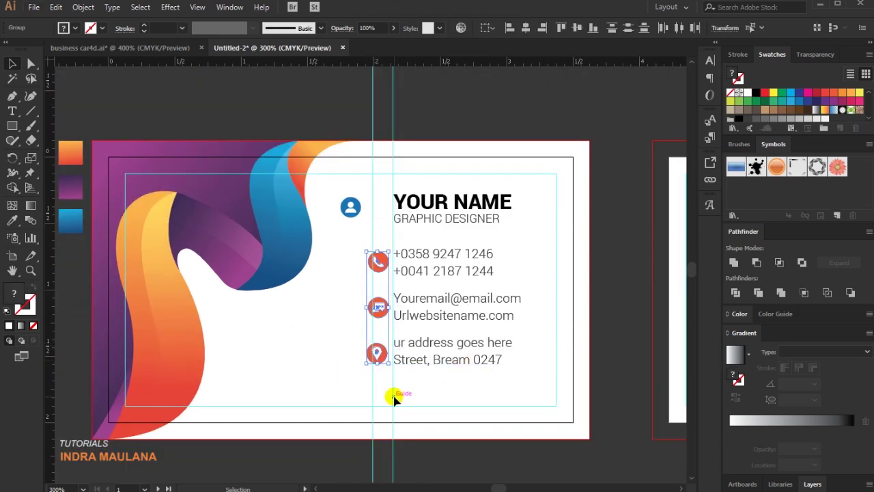
{"action": "left_click", "coordinate": [452, 404]}
- Hide guides and place an enlarged blue person icon beside YOUR NAME
{"action": "key", "text": "ctrl+semicolon"}
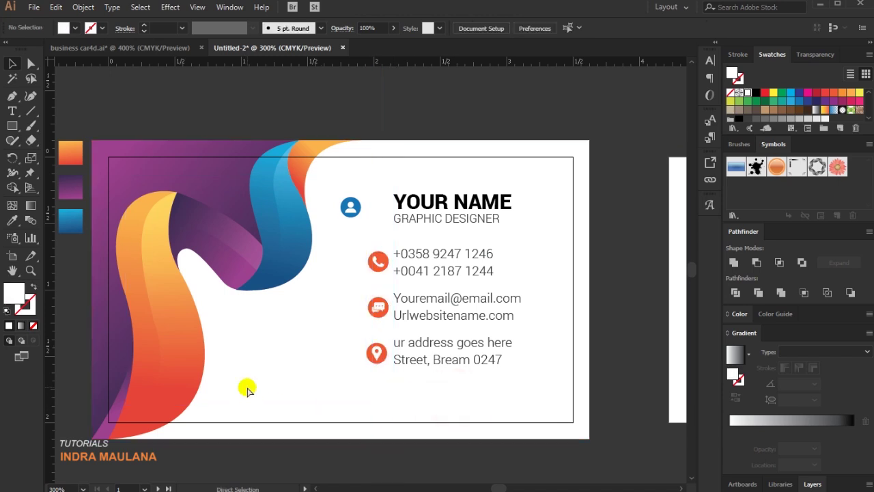
{"action": "mouse_move", "coordinate": [350, 208]}
{"action": "left_mouse_down"}
{"action": "mouse_move", "coordinate": [365, 208]}
{"action": "mouse_move", "coordinate": [384, 226]}
{"action": "left_mouse_up"}
{"action": "left_click", "coordinate": [444, 170]}
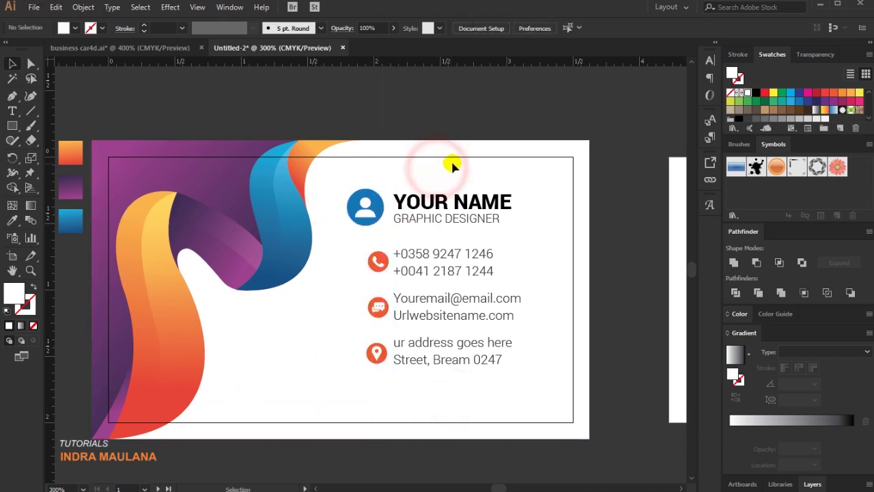
{"action": "scroll", "coordinate": [543, 170], "scroll_direction": "down", "scroll_amount": 1}
{"action": "scroll", "coordinate": [328, 197], "scroll_direction": "up", "scroll_amount": 1}
{"action": "left_click_drag", "start_coordinate": [339, 174], "coordinate": [366, 292]}
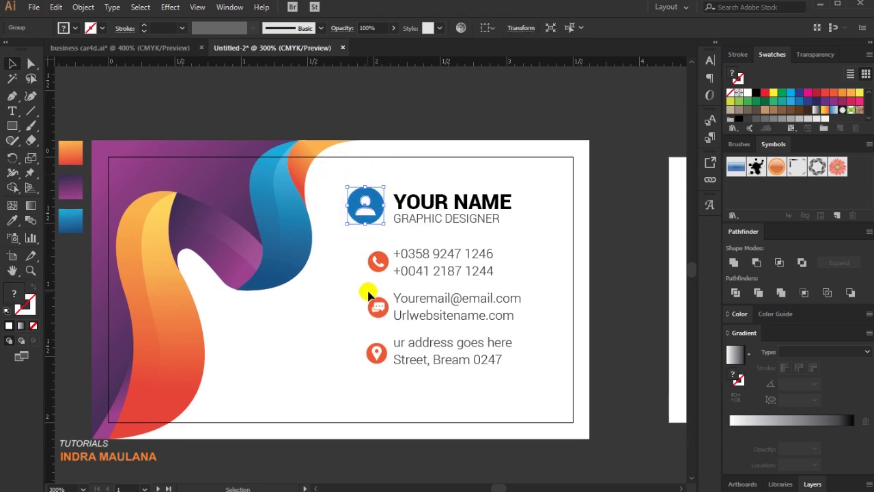
{"action": "left_click", "coordinate": [337, 307]}
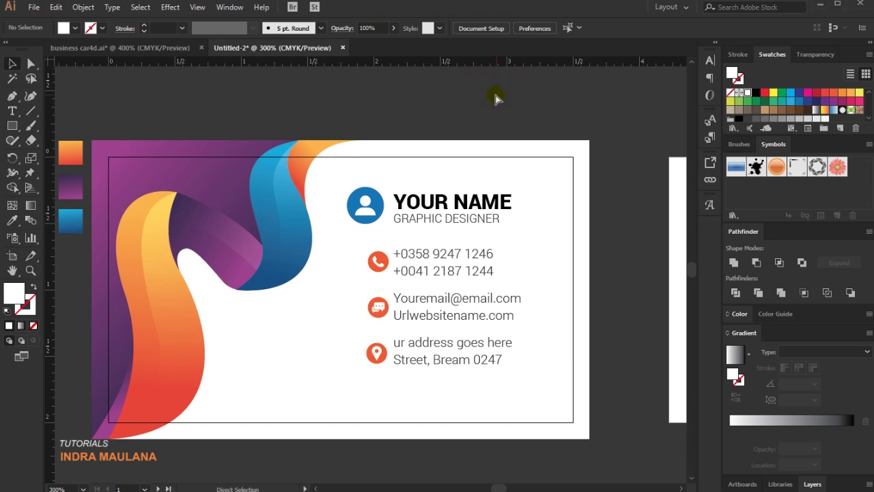
- Paste the QR code and place it at the card's lower middle
{"action": "key", "text": "ctrl+v"}
{"action": "mouse_move", "coordinate": [367, 267]}
{"action": "left_mouse_down"}
{"action": "mouse_move", "coordinate": [592, 171]}
{"action": "mouse_move", "coordinate": [401, 273]}
{"action": "left_mouse_up"}
{"action": "scroll", "coordinate": [635, 114], "scroll_direction": "down", "scroll_amount": 1}
{"action": "left_click_drag", "start_coordinate": [377, 455], "coordinate": [356, 489]}
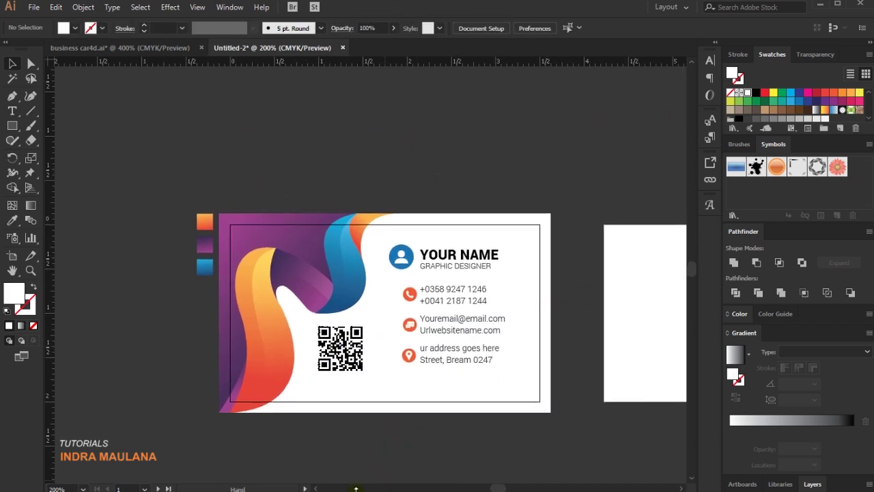
{"action": "left_click", "coordinate": [343, 360]}
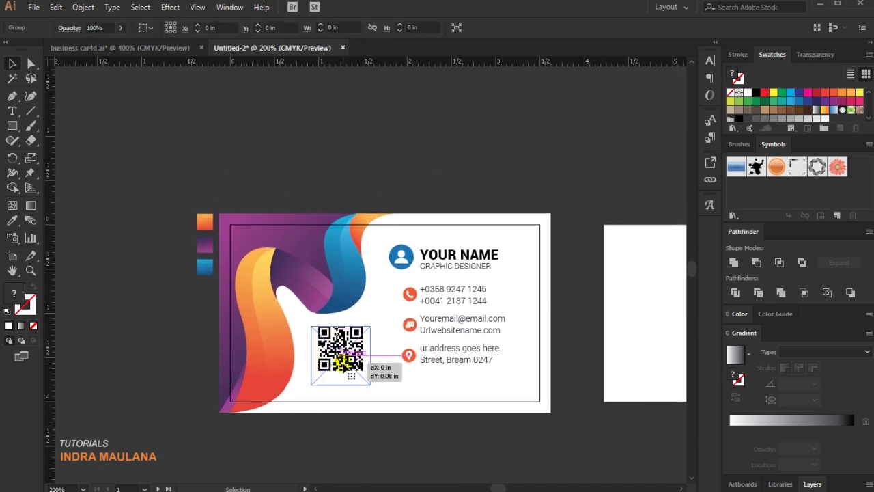
- Show guides again and fine-tune the QR code's position left of the contact icons
{"action": "key", "text": "ctrl+semicolon"}
{"action": "left_click", "coordinate": [347, 445]}
{"action": "scroll", "coordinate": [346, 445], "scroll_direction": "up", "scroll_amount": 1}
{"action": "left_click_drag", "start_coordinate": [350, 320], "coordinate": [357, 319]}
{"action": "scroll", "coordinate": [358, 443], "scroll_direction": "down", "scroll_amount": 1, "text": "alt"}
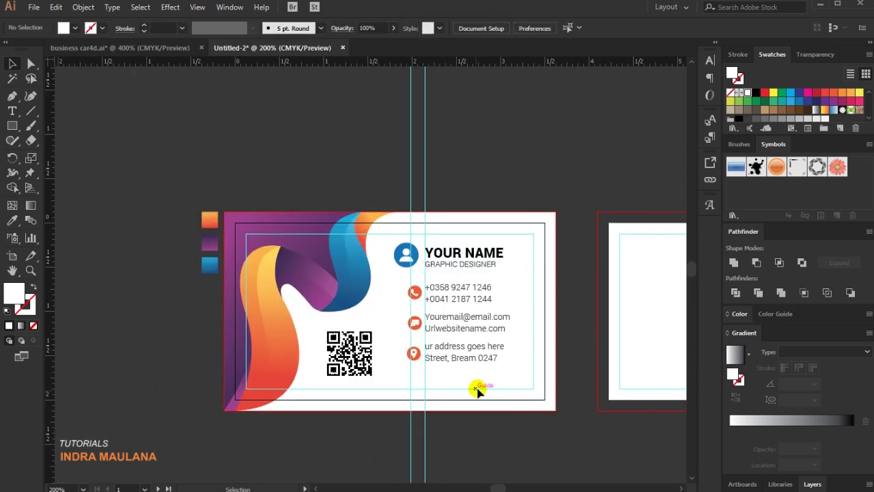
{"action": "scroll", "coordinate": [474, 386], "scroll_direction": "up", "scroll_amount": 1}
{"action": "left_click", "coordinate": [377, 406]}
{"action": "left_click_drag", "start_coordinate": [345, 404], "coordinate": [349, 405]}
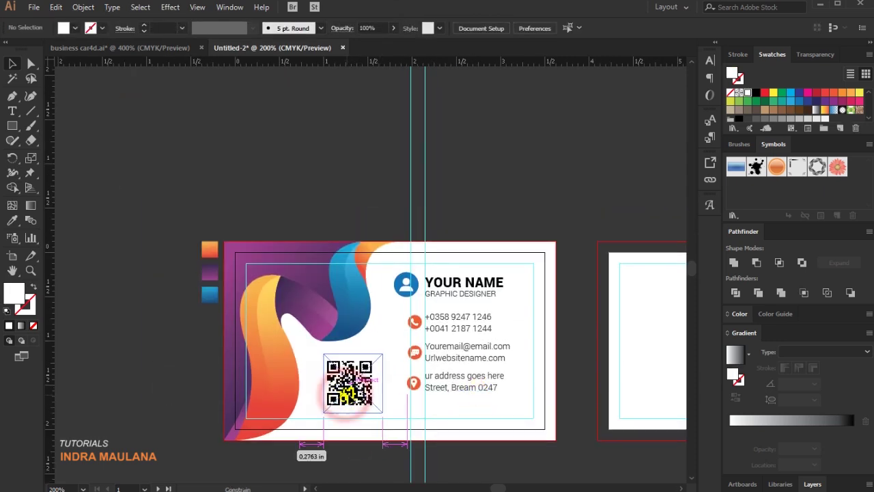
{"action": "scroll", "coordinate": [537, 444], "scroll_direction": "down", "scroll_amount": 1}
{"action": "left_click", "coordinate": [451, 432]}
{"action": "scroll", "coordinate": [451, 432], "scroll_direction": "down", "scroll_amount": 1}
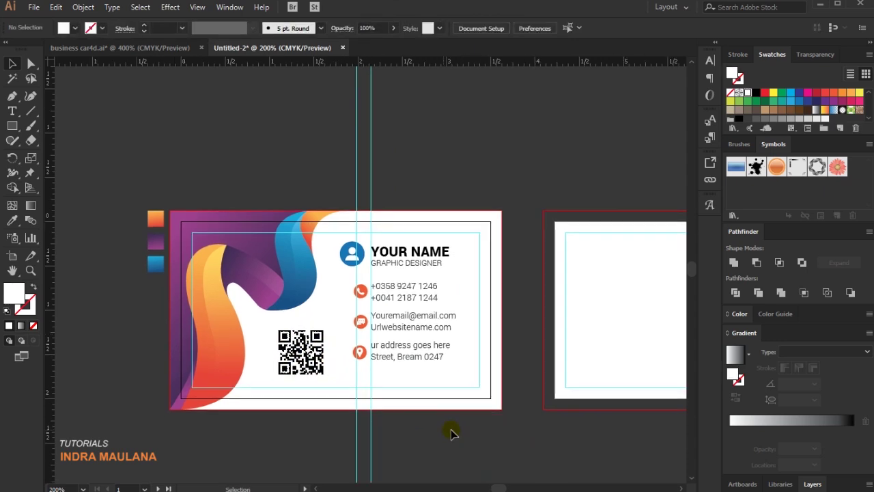
{"action": "left_click_drag", "start_coordinate": [615, 186], "coordinate": [359, 159]}
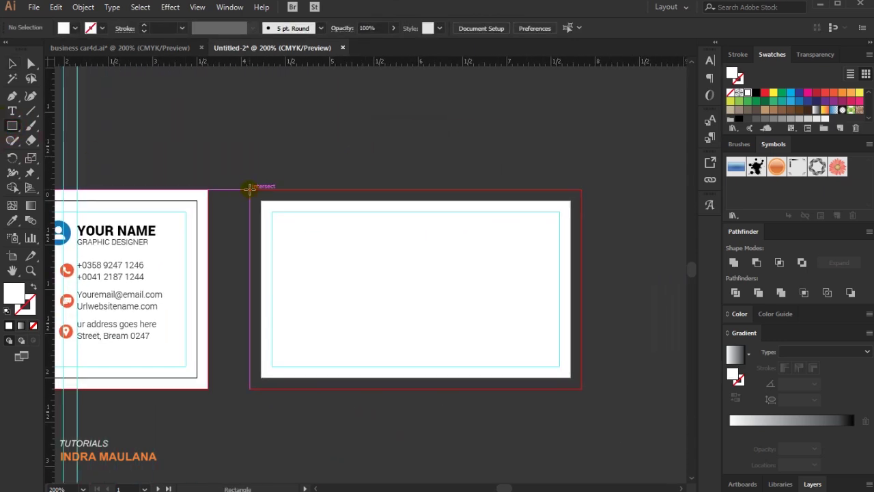
- Draw a white rectangle covering the back artboard to its bleed and lock it
{"action": "left_click_drag", "start_coordinate": [250, 189], "coordinate": [581, 388]}
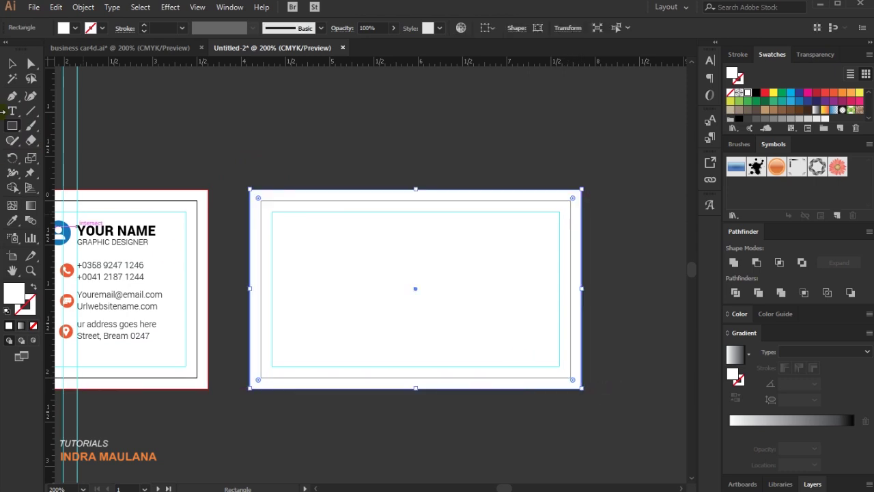
{"action": "left_click", "coordinate": [10, 64]}
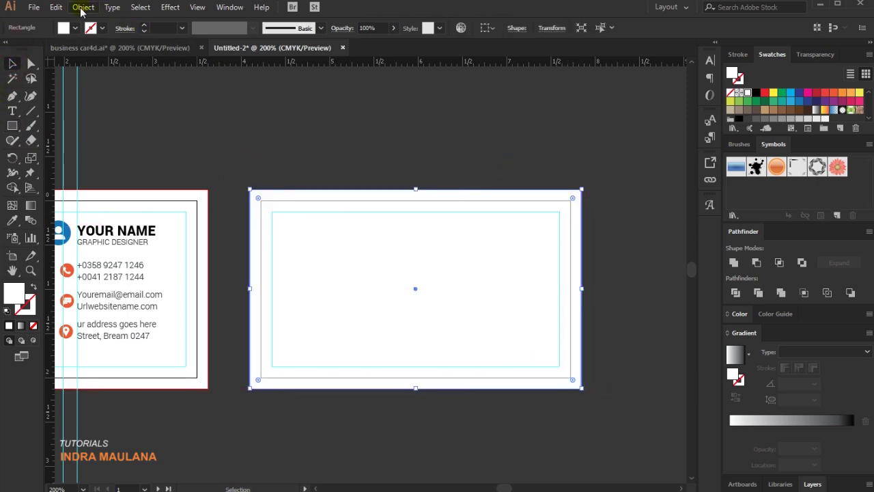
{"action": "left_click", "coordinate": [81, 8]}
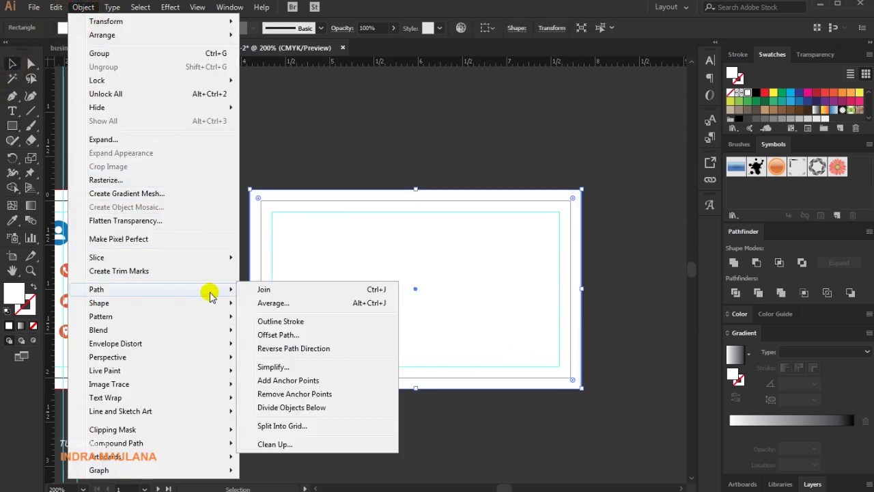
{"action": "left_click", "coordinate": [263, 79]}
{"action": "left_click", "coordinate": [416, 129]}
{"action": "left_click", "coordinate": [410, 257]}
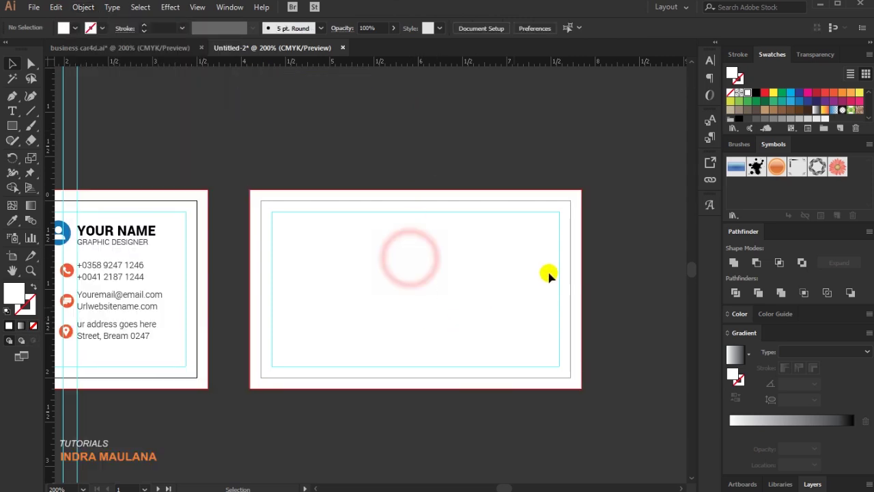
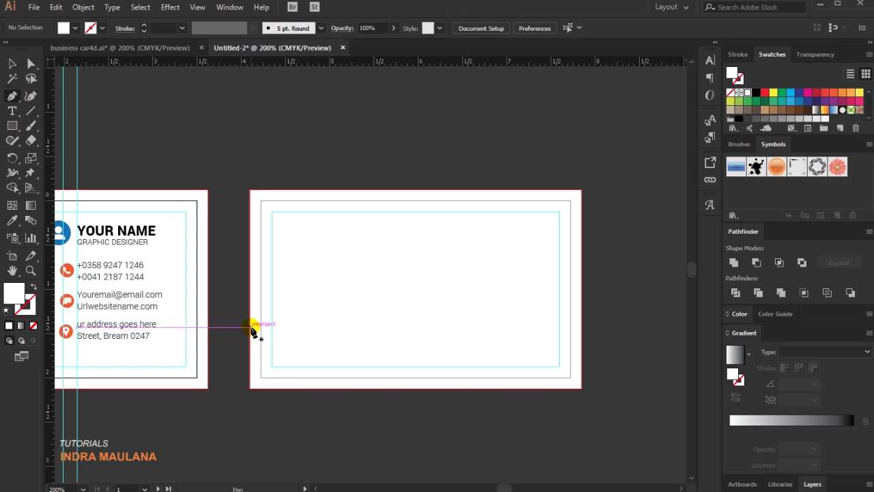
- Pen-draw a closed curved wave at the card's bottom-left and fill it dark grey
{"action": "left_click", "coordinate": [252, 327]}
{"action": "key", "text": "ctrl+plus"}
{"action": "left_click_drag", "start_coordinate": [203, 286], "coordinate": [225, 305]}
{"action": "left_click_drag", "start_coordinate": [302, 337], "coordinate": [340, 328]}
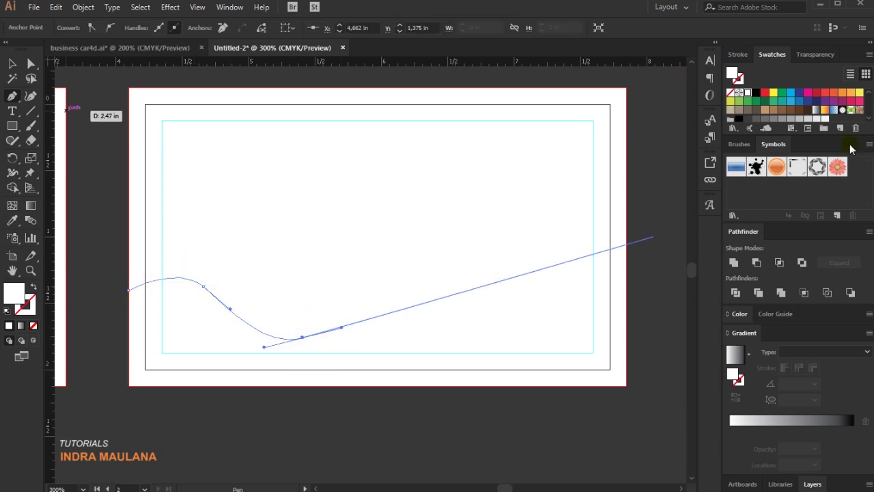
{"action": "left_click", "coordinate": [764, 92]}
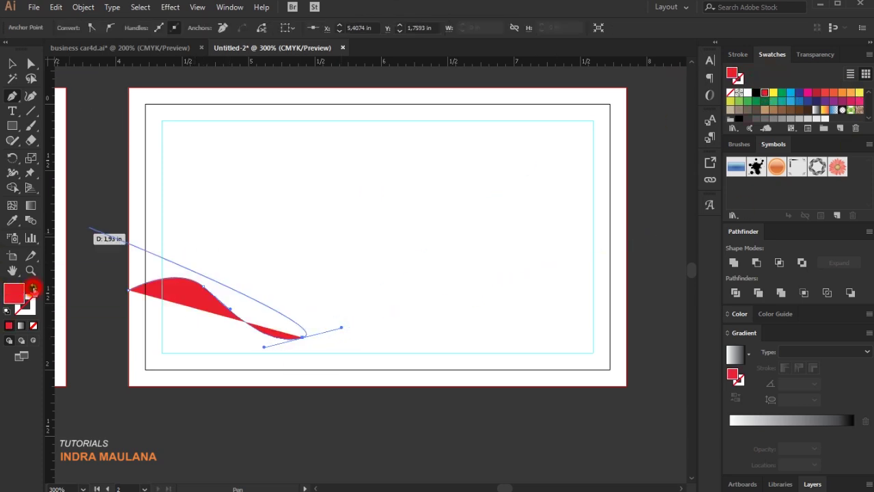
{"action": "left_click", "coordinate": [33, 289]}
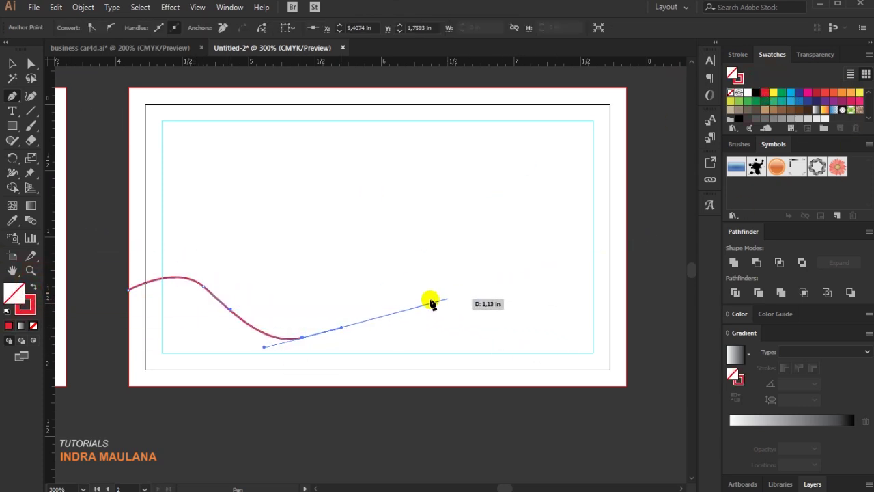
{"action": "left_click", "coordinate": [302, 339]}
{"action": "left_click_drag", "start_coordinate": [230, 369], "coordinate": [168, 335]}
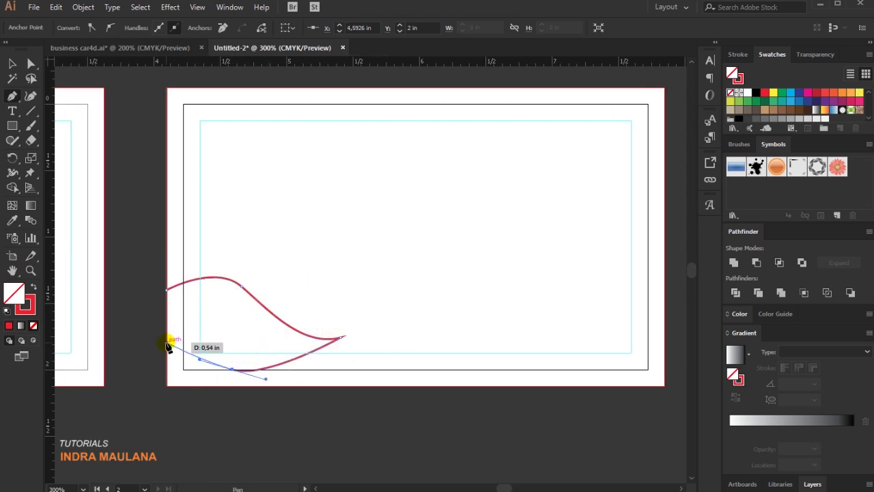
{"action": "left_click", "coordinate": [167, 291]}
{"action": "left_click", "coordinate": [33, 287]}
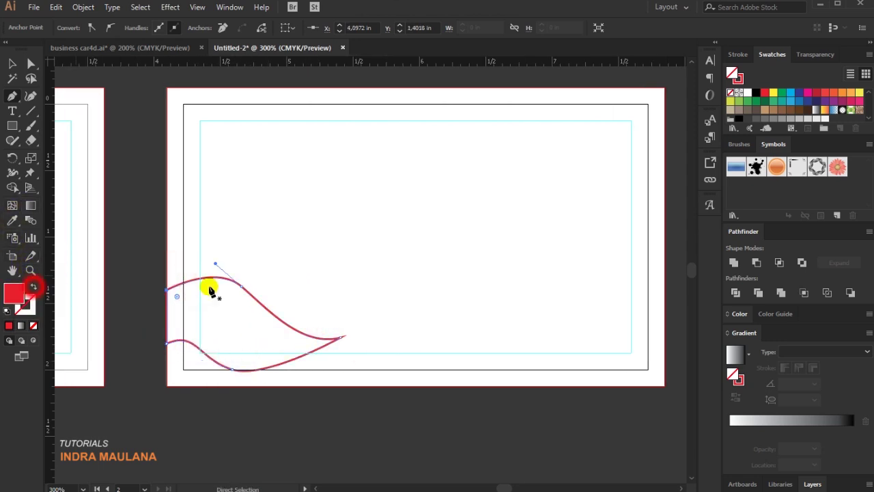
{"action": "left_click", "coordinate": [754, 120]}
- Nudge the wave's pointed tip anchor down, then slightly back up
{"action": "left_click", "coordinate": [12, 63]}
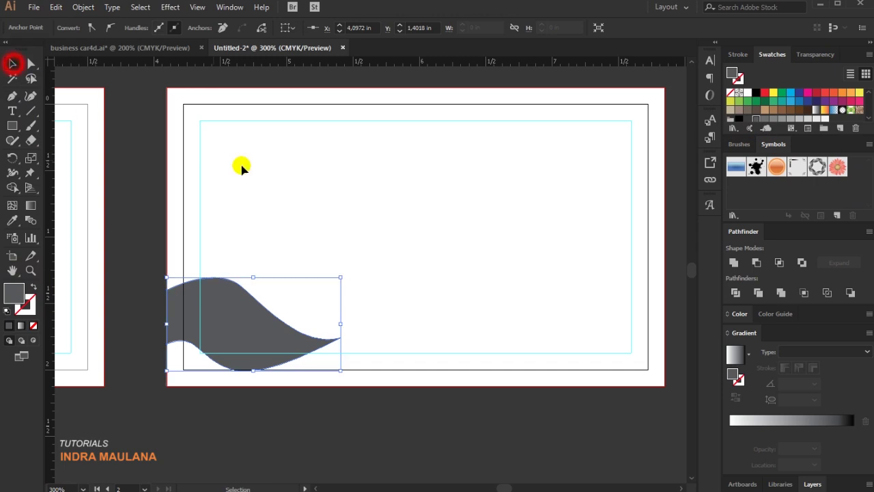
{"action": "left_click", "coordinate": [322, 221]}
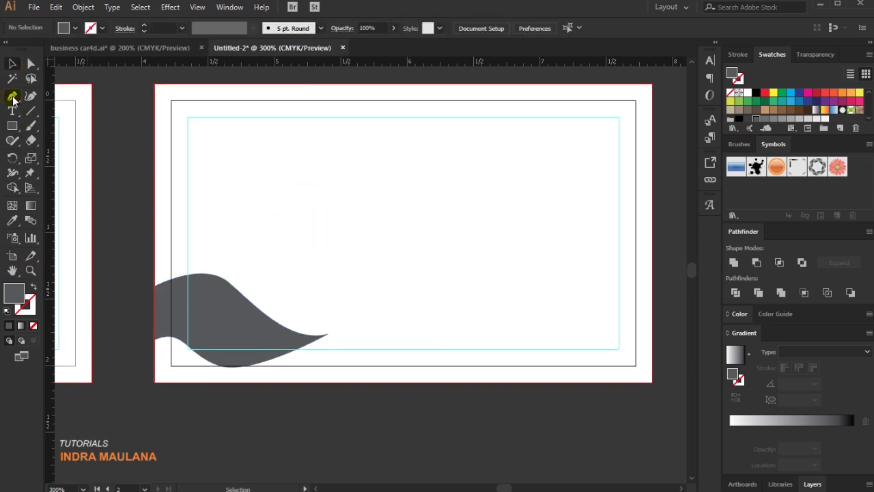
{"action": "left_click_drag", "start_coordinate": [307, 307], "coordinate": [303, 316]}
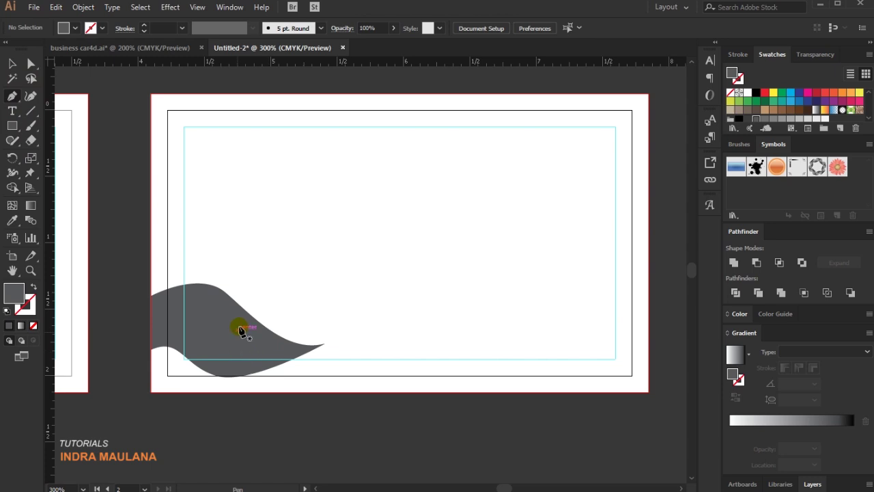
{"action": "left_click", "coordinate": [31, 63]}
{"action": "left_click", "coordinate": [321, 345]}
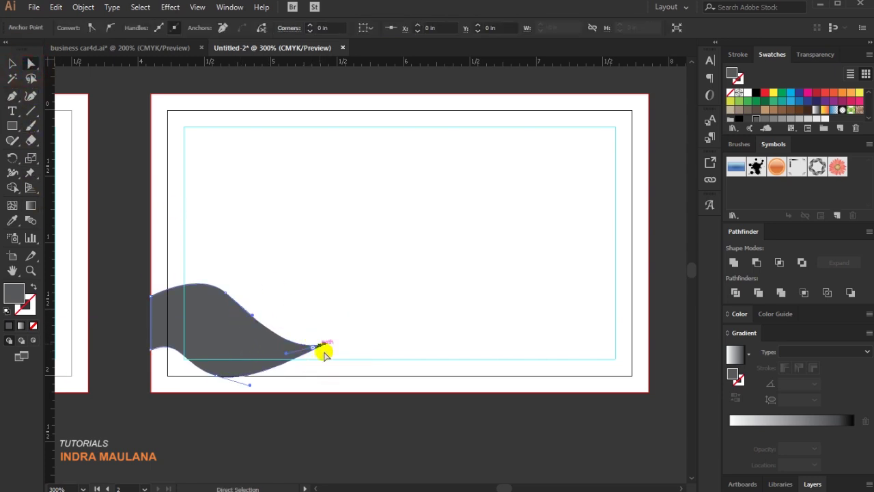
{"action": "key", "text": "shift+Down"}
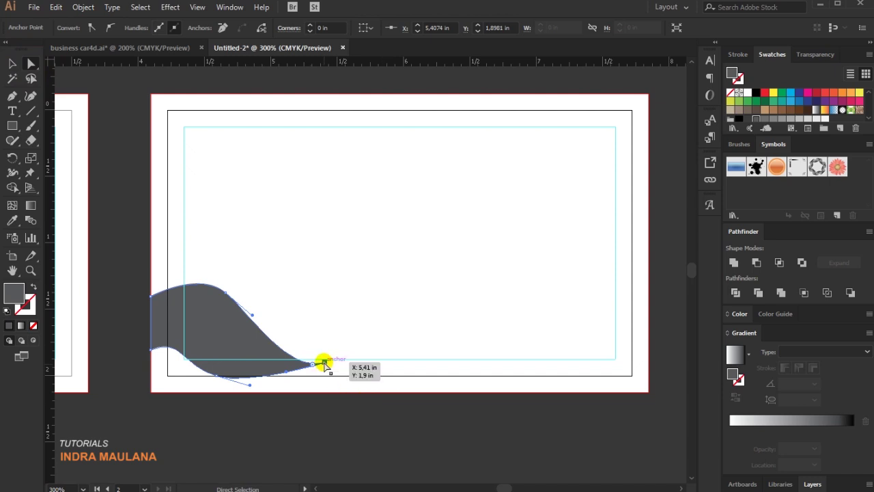
{"action": "left_click_drag", "start_coordinate": [314, 364], "coordinate": [314, 356]}
- Lengthen the bottom anchor's handle to reshape the wave's lower curve
{"action": "left_click", "coordinate": [218, 377]}
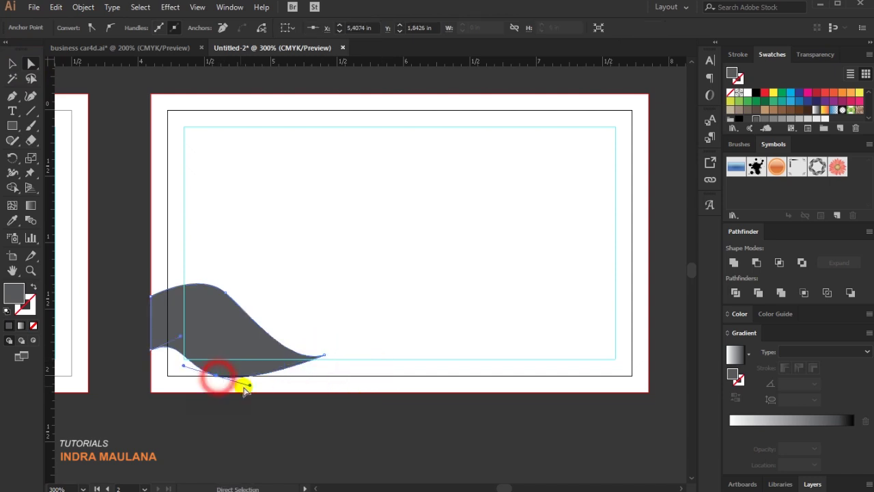
{"action": "left_click_drag", "start_coordinate": [250, 385], "coordinate": [262, 395]}
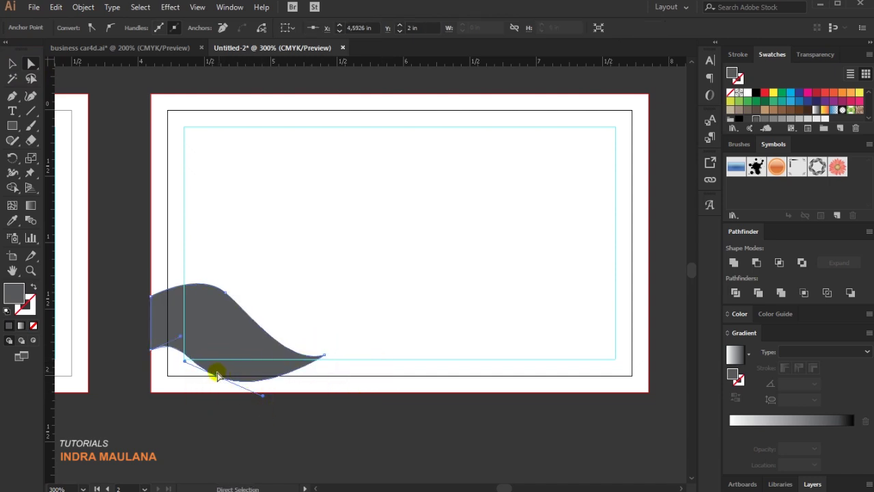
{"action": "left_click", "coordinate": [152, 351]}
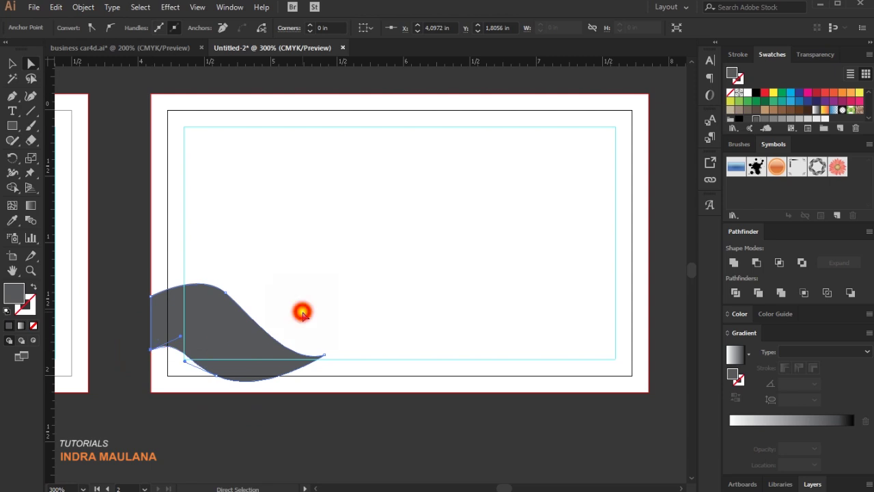
{"action": "left_click", "coordinate": [323, 355]}
{"action": "left_click", "coordinate": [284, 280]}
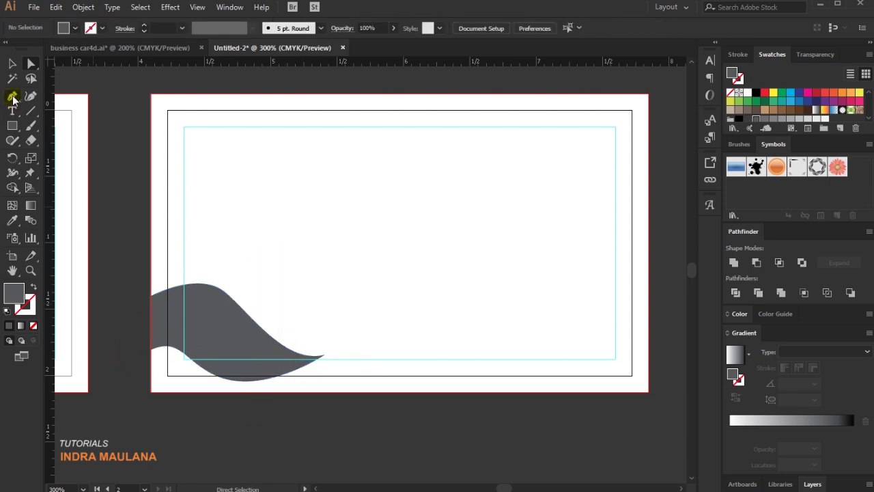
- Pen-draw a long closed wave spanning the card's bottom edge to the bottom-right corner
{"action": "left_click", "coordinate": [243, 310]}
{"action": "left_click_drag", "start_coordinate": [367, 317], "coordinate": [431, 291]}
{"action": "scroll", "coordinate": [547, 285], "scroll_direction": "right", "scroll_amount": 2}
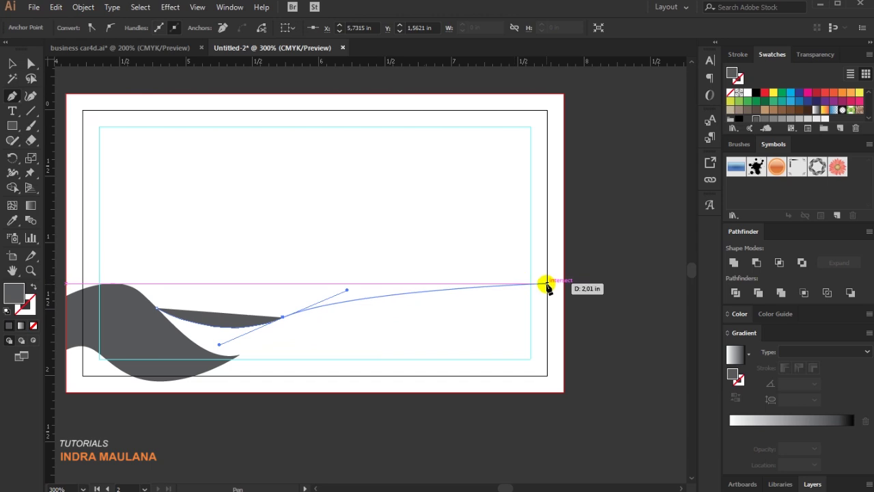
{"action": "scroll", "coordinate": [546, 286], "scroll_direction": "down", "scroll_amount": 1}
{"action": "left_click_drag", "start_coordinate": [555, 295], "coordinate": [615, 350]}
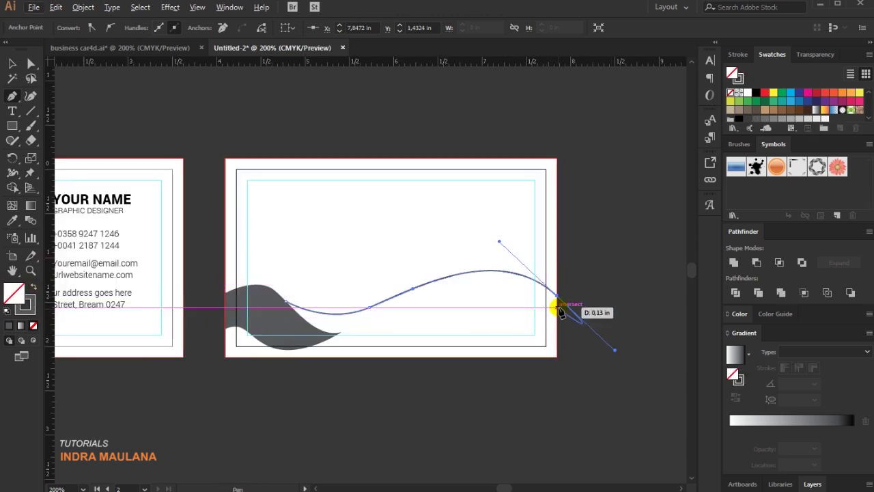
{"action": "left_click", "coordinate": [556, 356]}
{"action": "scroll", "coordinate": [420, 321], "scroll_direction": "up", "scroll_amount": 1}
{"action": "left_click_drag", "start_coordinate": [456, 292], "coordinate": [379, 314]}
{"action": "left_click_drag", "start_coordinate": [219, 288], "coordinate": [136, 191]}
- Fill the long wave lighter grey and smooth its inner and lower curves
{"action": "left_click", "coordinate": [31, 65]}
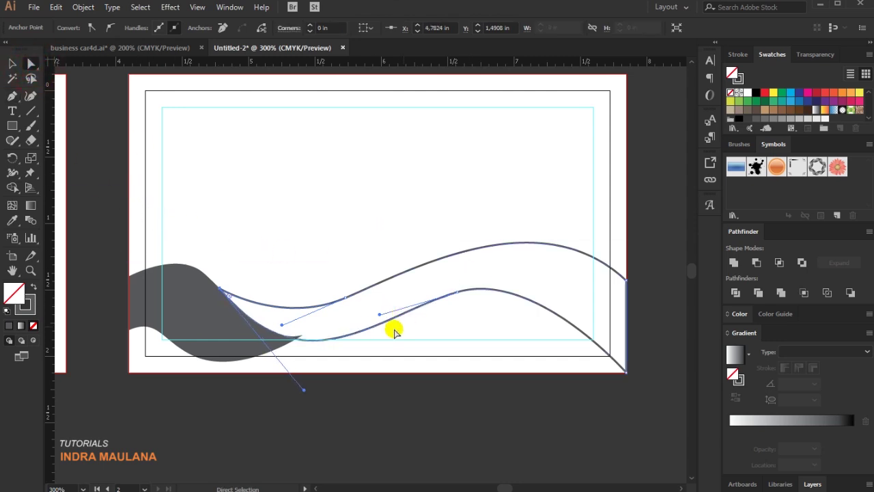
{"action": "left_click", "coordinate": [31, 287]}
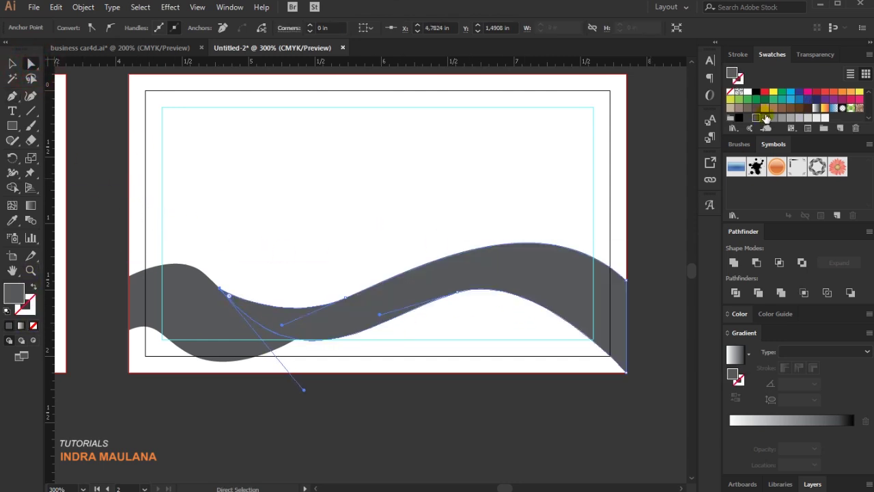
{"action": "left_click", "coordinate": [765, 118]}
{"action": "left_click", "coordinate": [328, 234]}
{"action": "left_click", "coordinate": [375, 315]}
{"action": "left_click", "coordinate": [552, 267]}
{"action": "left_click_drag", "start_coordinate": [457, 293], "coordinate": [456, 300]}
{"action": "left_click_drag", "start_coordinate": [537, 281], "coordinate": [541, 280]}
{"action": "mouse_move", "coordinate": [302, 391]}
{"action": "left_mouse_down"}
{"action": "mouse_move", "coordinate": [326, 377]}
{"action": "mouse_move", "coordinate": [314, 387]}
{"action": "mouse_move", "coordinate": [280, 374]}
{"action": "mouse_move", "coordinate": [297, 387]}
{"action": "left_mouse_up"}
- Bring the small dark wave in front of the long grey wave
{"action": "left_click", "coordinate": [11, 62]}
{"action": "left_click", "coordinate": [214, 419]}
{"action": "right_click", "coordinate": [209, 318]}
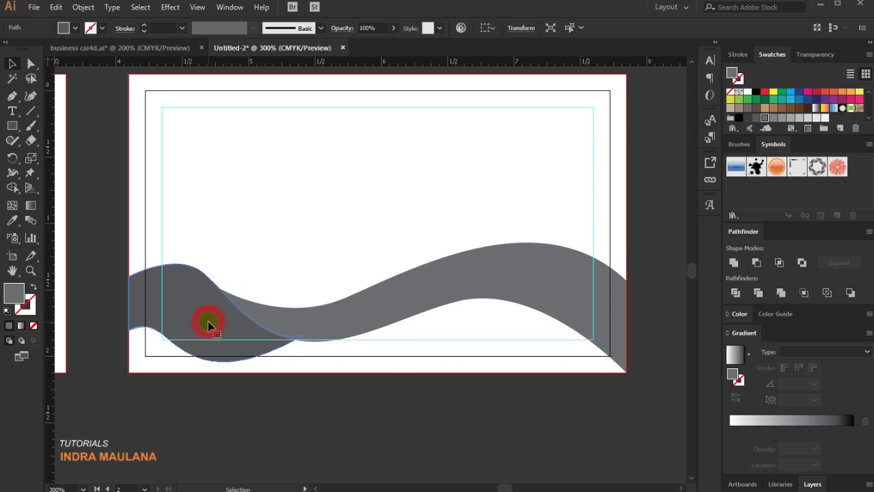
{"action": "left_click", "coordinate": [389, 258]}
{"action": "left_click", "coordinate": [400, 404]}
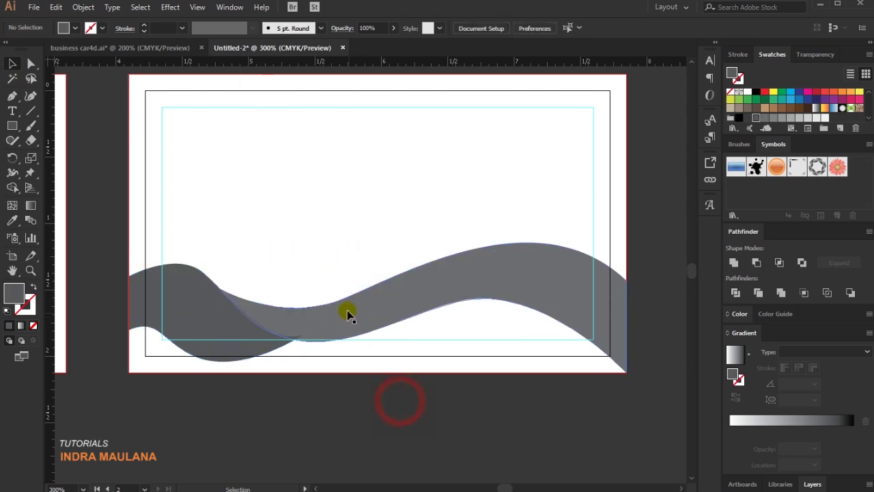
- Reshape the long wave's lower-curve anchors into a smoother curve
{"action": "left_click", "coordinate": [347, 312]}
{"action": "left_click", "coordinate": [31, 63]}
{"action": "left_click_drag", "start_coordinate": [300, 337], "coordinate": [274, 360]}
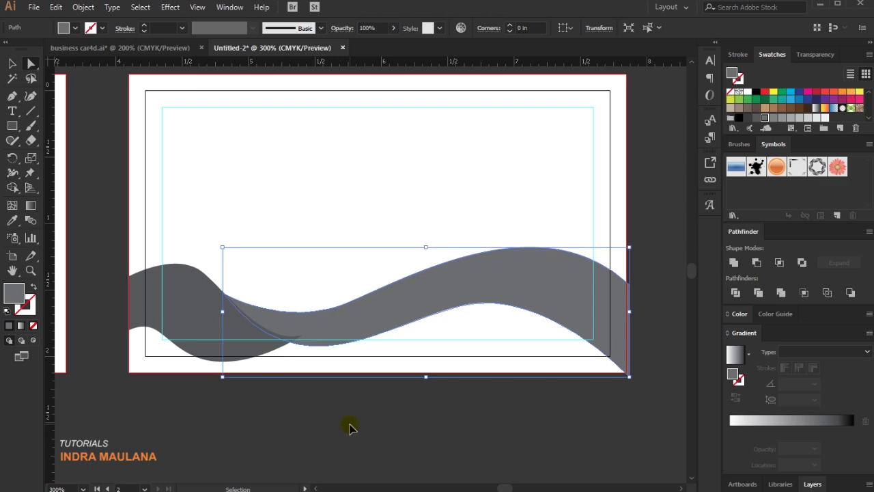
{"action": "left_click", "coordinate": [250, 356]}
{"action": "left_click", "coordinate": [304, 337]}
{"action": "left_click_drag", "start_coordinate": [304, 337], "coordinate": [302, 346]}
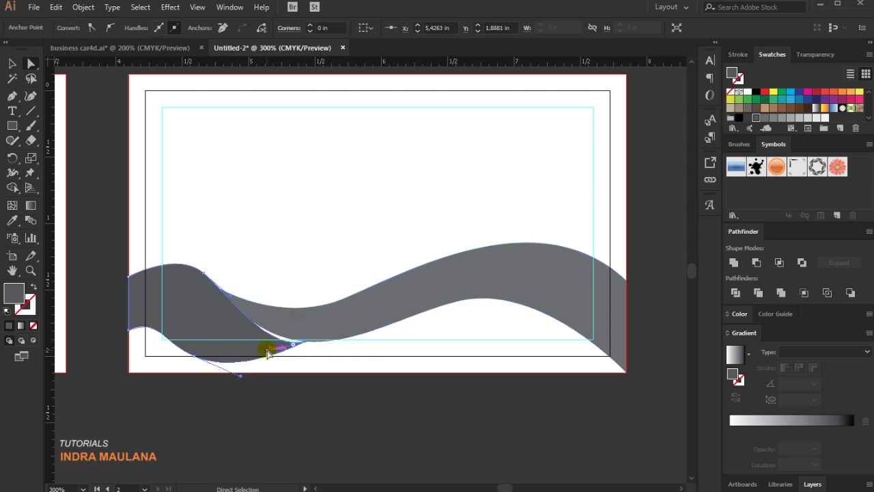
{"action": "left_click_drag", "start_coordinate": [304, 341], "coordinate": [308, 341]}
{"action": "left_click", "coordinate": [347, 414]}
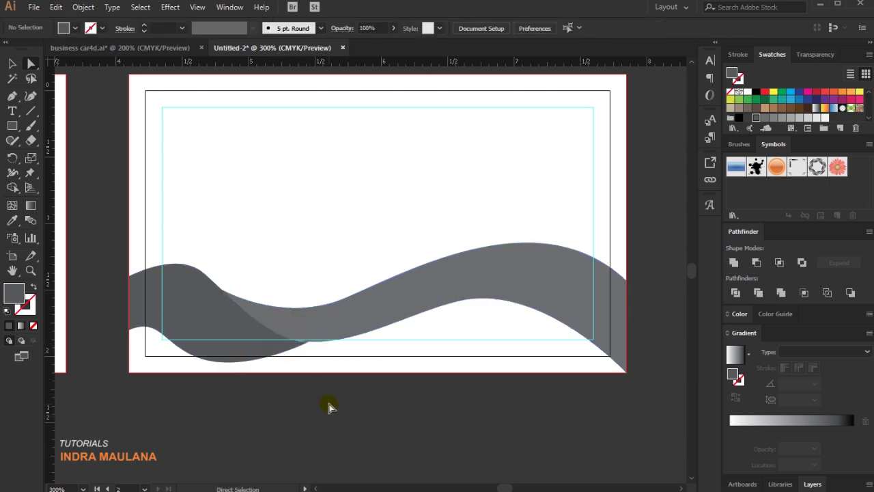
{"action": "key", "text": "ctrl+minus"}
- Pen-draw a new wave piece curving down to the card's right edge
{"action": "left_click", "coordinate": [5, 97]}
{"action": "left_click", "coordinate": [34, 89]}
{"action": "left_click", "coordinate": [566, 408], "text": "ctrl"}
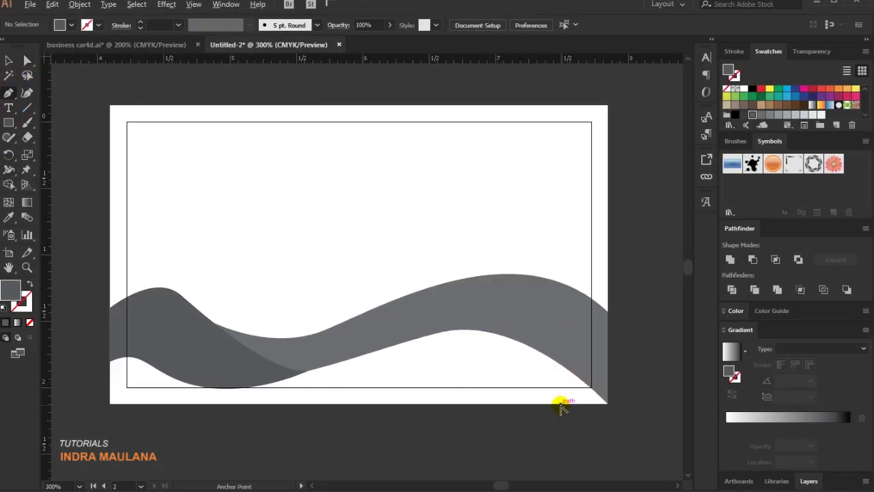
{"action": "left_click_drag", "start_coordinate": [601, 306], "coordinate": [578, 326]}
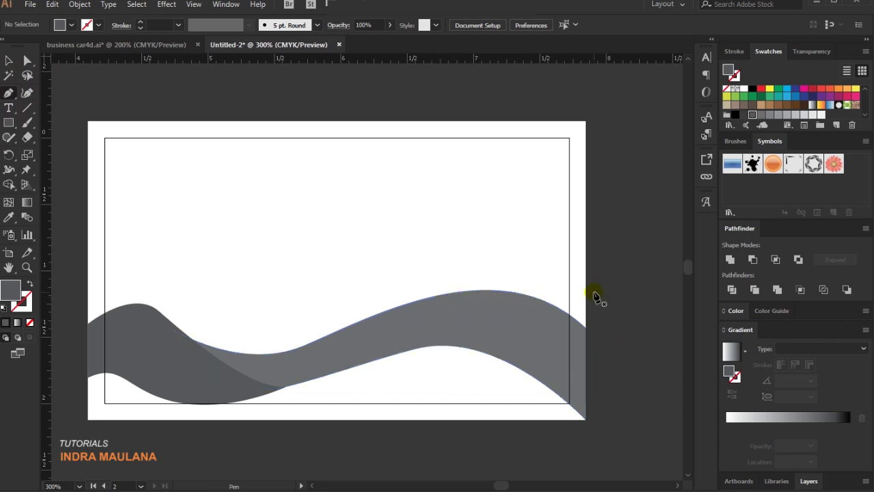
{"action": "left_click_drag", "start_coordinate": [427, 299], "coordinate": [534, 282]}
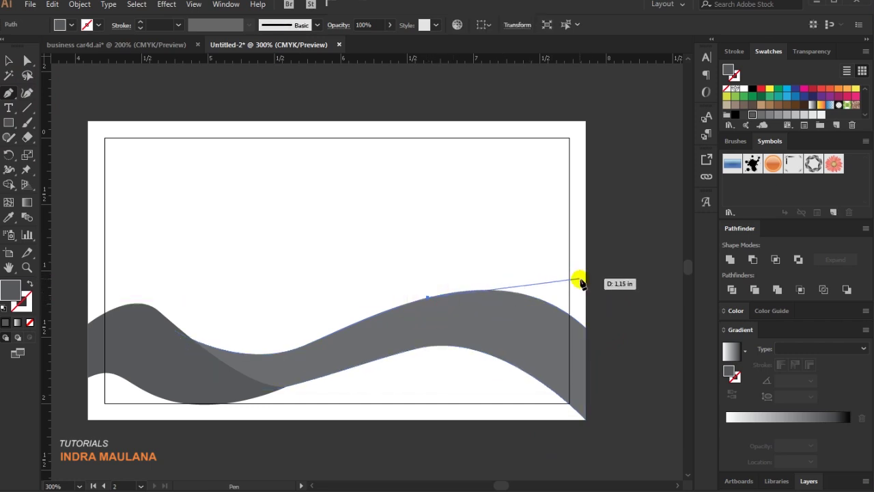
{"action": "left_click_drag", "start_coordinate": [586, 277], "coordinate": [629, 307]}
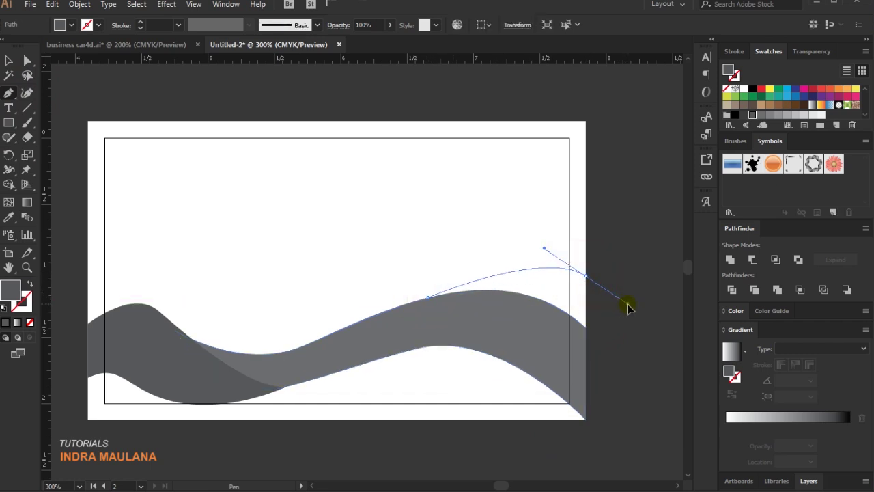
{"action": "key", "text": "ctrl+z"}
{"action": "left_click_drag", "start_coordinate": [585, 297], "coordinate": [628, 341]}
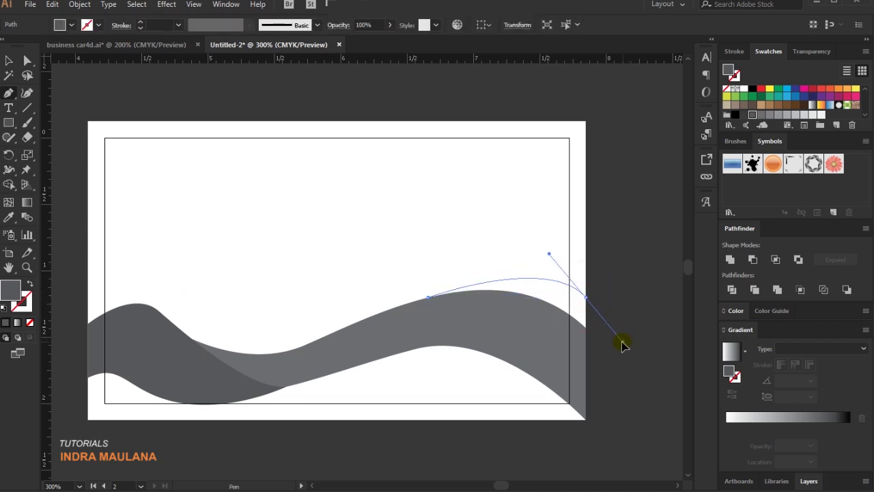
{"action": "left_click", "coordinate": [587, 300]}
{"action": "left_click", "coordinate": [585, 329]}
{"action": "left_click_drag", "start_coordinate": [427, 297], "coordinate": [445, 290]}
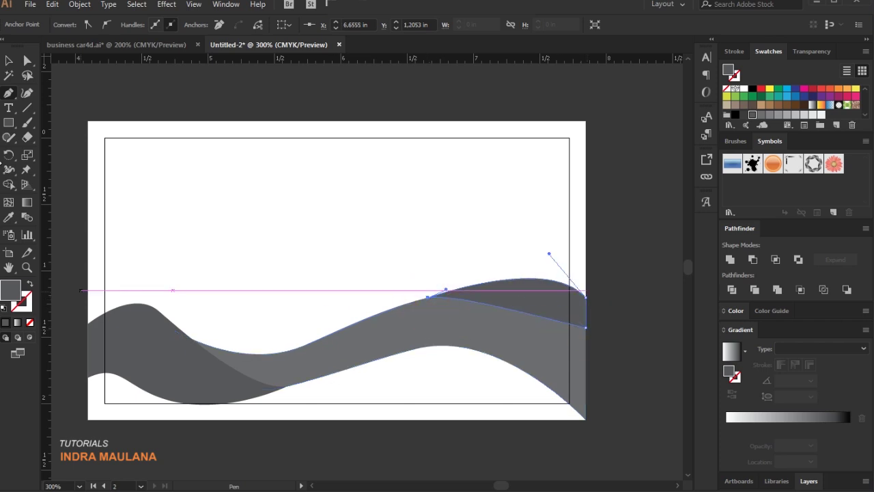
- Send the new wave piece back two layers with Send Backward
{"action": "left_click", "coordinate": [7, 63]}
{"action": "right_click", "coordinate": [531, 297]}
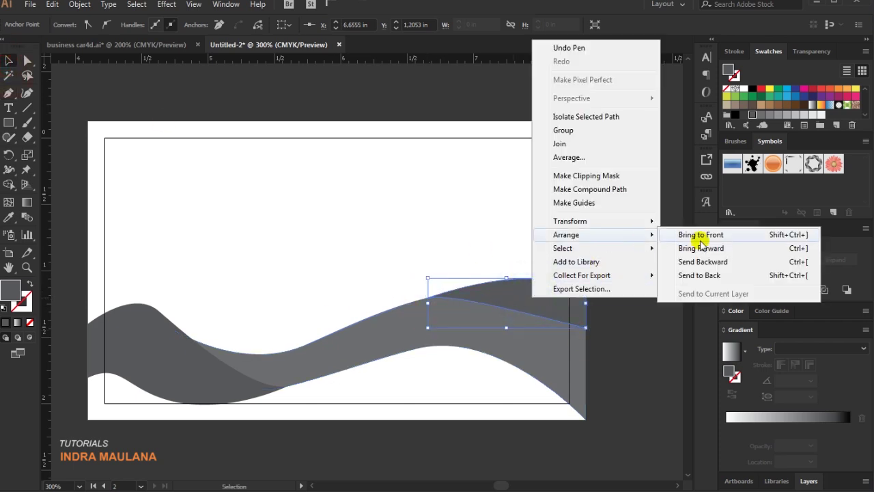
{"action": "left_click", "coordinate": [721, 263]}
{"action": "right_click", "coordinate": [570, 316]}
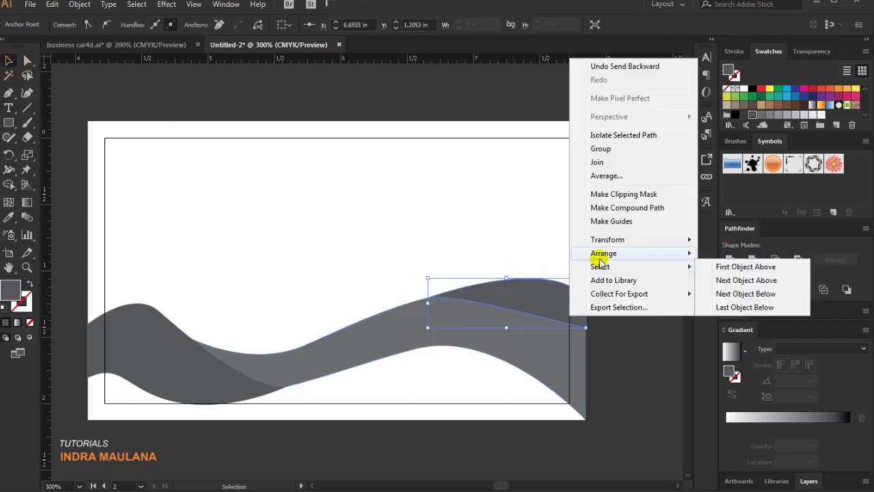
{"action": "left_click", "coordinate": [771, 286]}
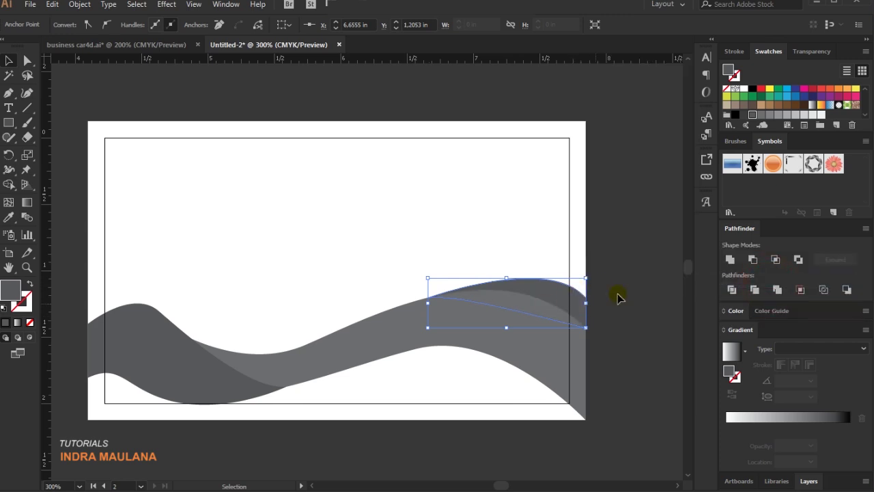
{"action": "left_click", "coordinate": [615, 297]}
{"action": "scroll", "coordinate": [620, 304], "scroll_direction": "down", "scroll_amount": 1}
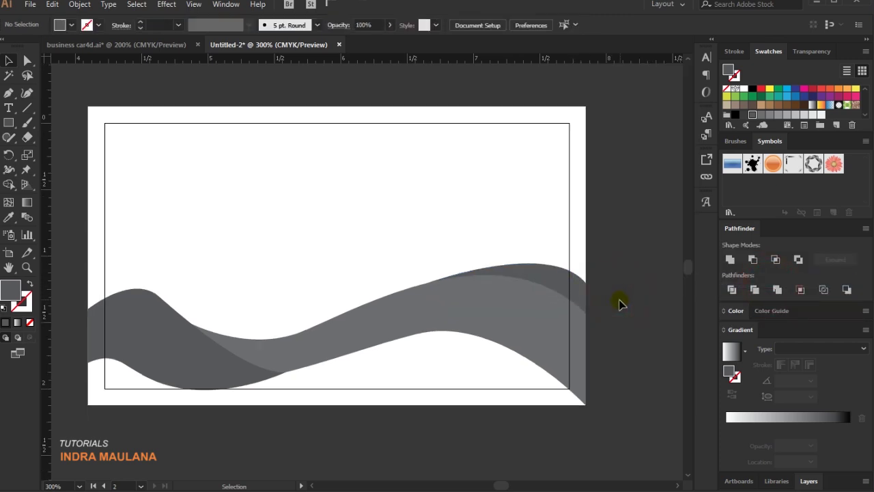
- Pen-draw a band from the card's bottom edge curving to the bottom-right corner
{"action": "left_click", "coordinate": [486, 404]}
{"action": "left_click_drag", "start_coordinate": [379, 342], "coordinate": [296, 374]}
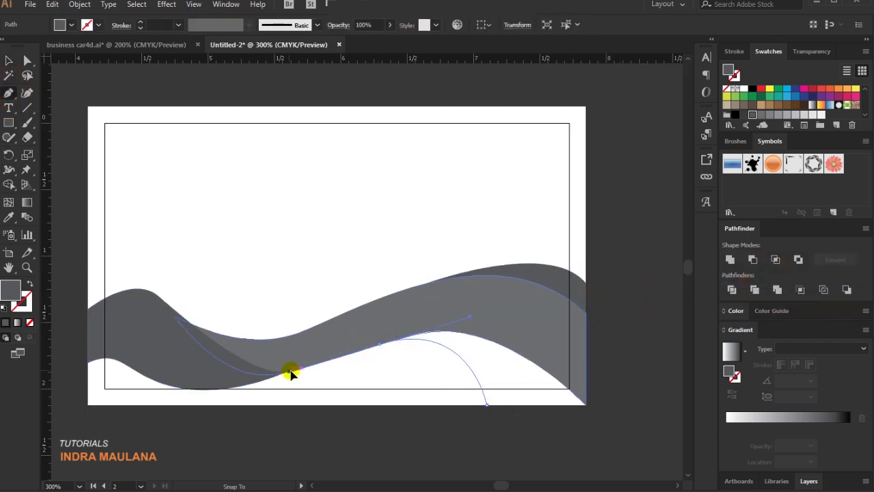
{"action": "left_click", "coordinate": [377, 344]}
{"action": "left_click_drag", "start_coordinate": [496, 315], "coordinate": [528, 325]}
{"action": "left_click", "coordinate": [585, 404]}
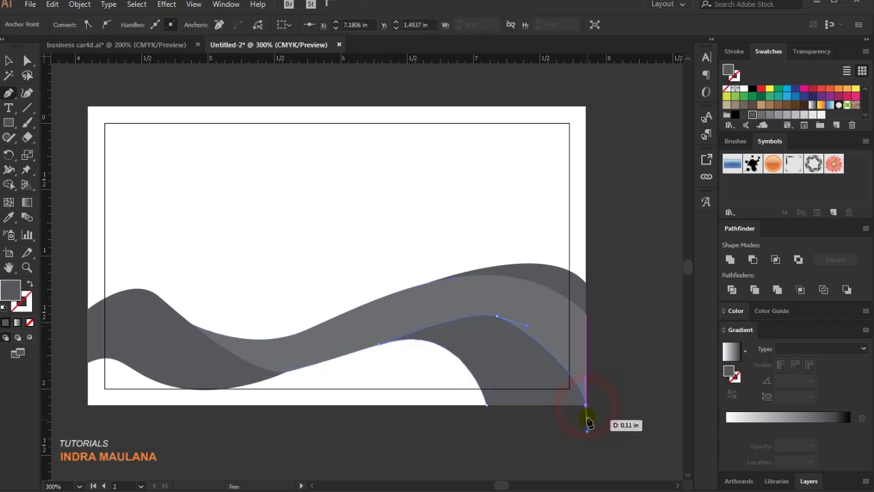
- Send the new band backward twice so it sits behind the right wave
{"action": "right_click", "coordinate": [498, 352]}
{"action": "mouse_move", "coordinate": [535, 293]}
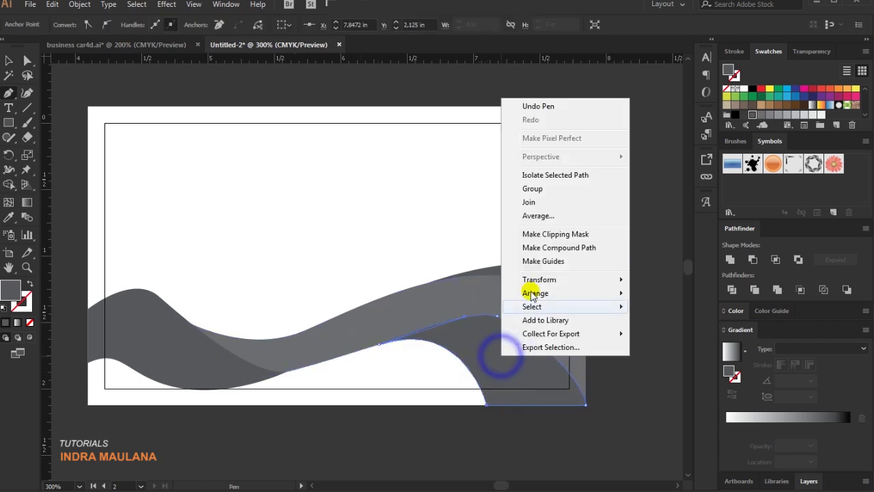
{"action": "left_click", "coordinate": [673, 321]}
{"action": "right_click", "coordinate": [503, 351]}
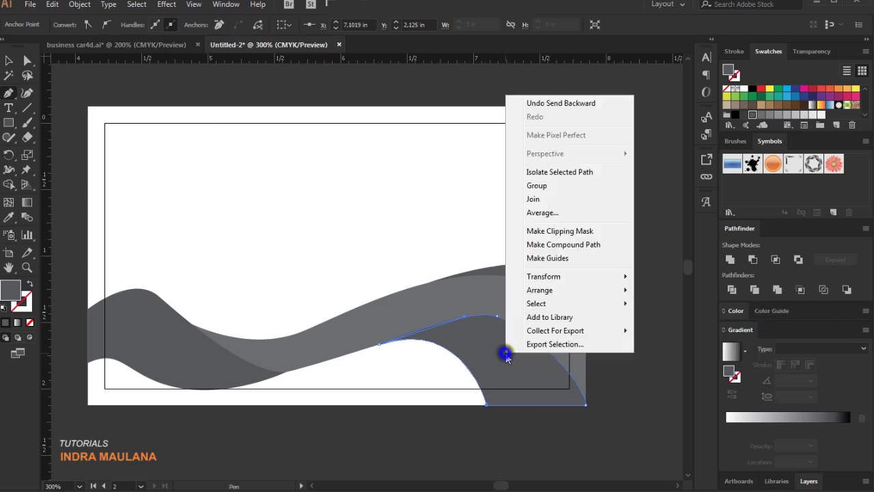
{"action": "left_click", "coordinate": [678, 319]}
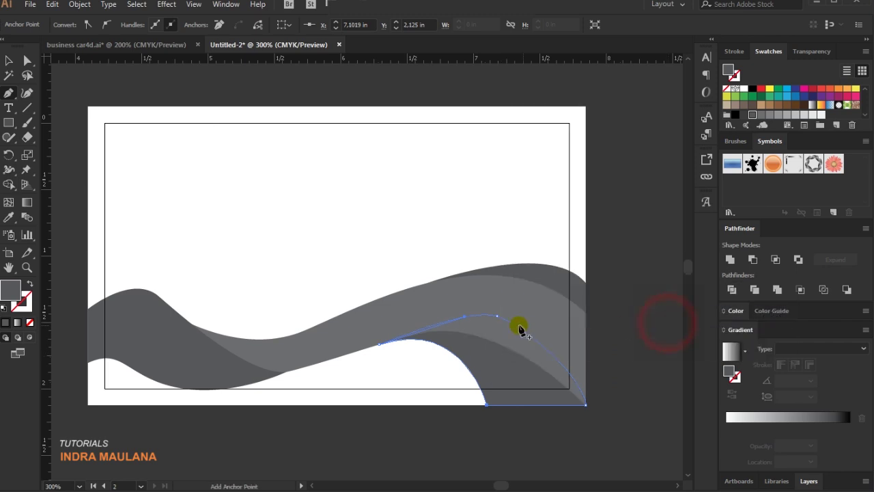
{"action": "left_click", "coordinate": [8, 61]}
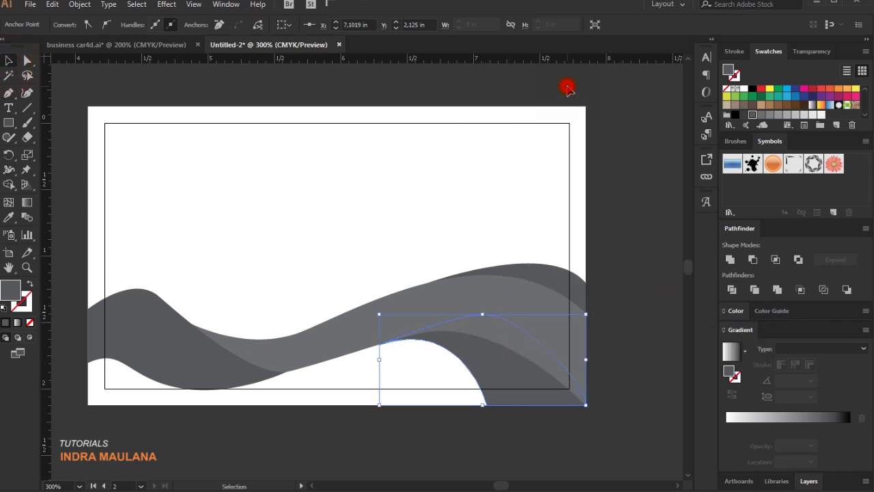
{"action": "left_click", "coordinate": [567, 89]}
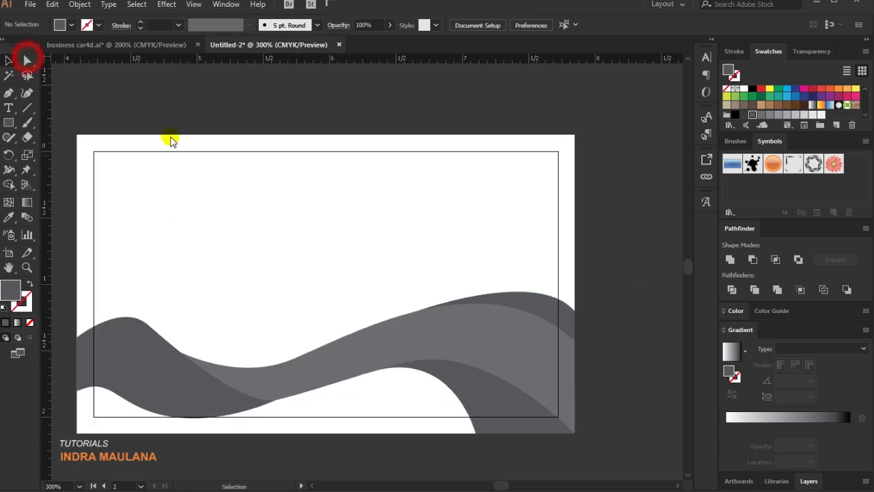
- Raise the right wave's edge anchor and flatten its top curve
{"action": "left_click_drag", "start_coordinate": [572, 309], "coordinate": [575, 298]}
{"action": "left_click", "coordinate": [416, 309]}
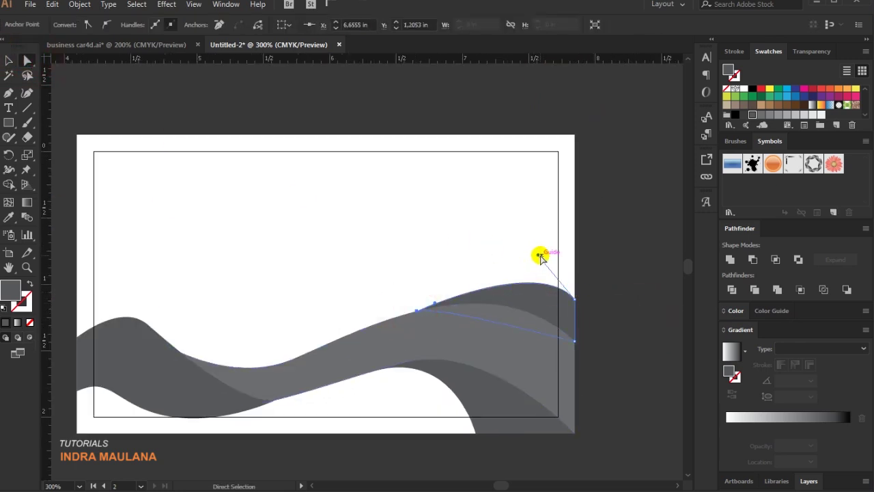
{"action": "left_click_drag", "start_coordinate": [540, 256], "coordinate": [537, 273]}
{"action": "left_click_drag", "start_coordinate": [574, 299], "coordinate": [575, 304]}
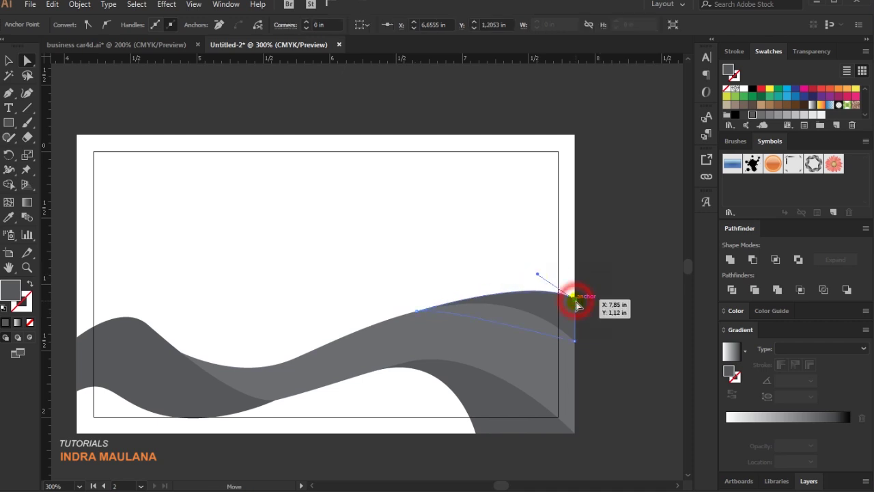
{"action": "left_click", "coordinate": [605, 287]}
{"action": "key", "text": "ctrl+minus"}
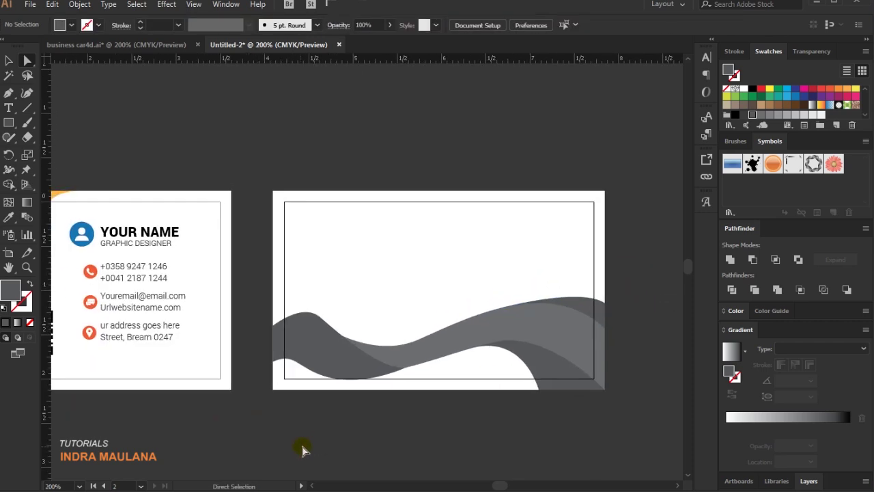
- Reshape the wave's peak, lifting its left peak and pulling the curve leftward
{"action": "left_click", "coordinate": [296, 375]}
{"action": "left_click_drag", "start_coordinate": [318, 315], "coordinate": [297, 307]}
{"action": "left_click", "coordinate": [376, 297]}
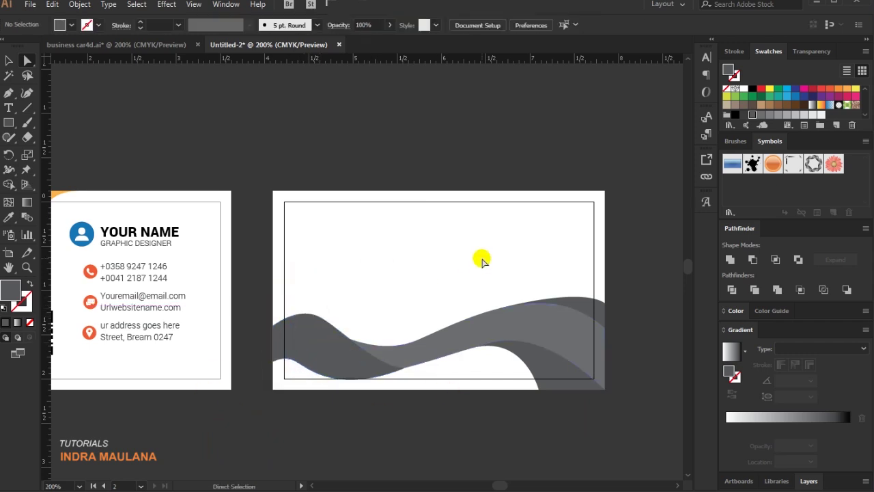
{"action": "left_click", "coordinate": [423, 362]}
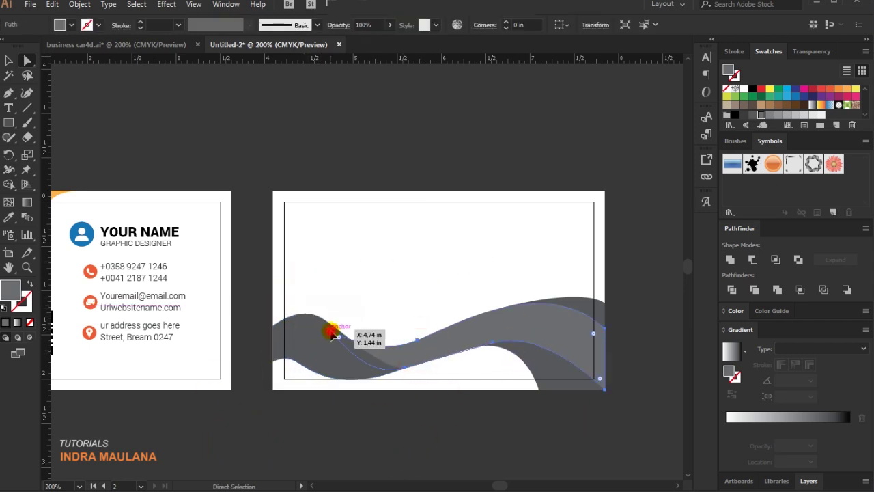
{"action": "left_click_drag", "start_coordinate": [335, 332], "coordinate": [325, 315]}
{"action": "left_click_drag", "start_coordinate": [444, 341], "coordinate": [415, 334]}
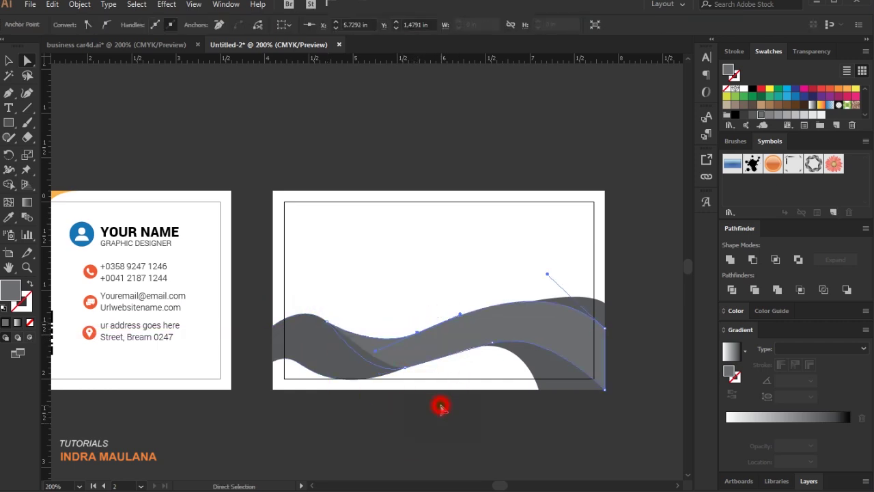
{"action": "left_click", "coordinate": [381, 464]}
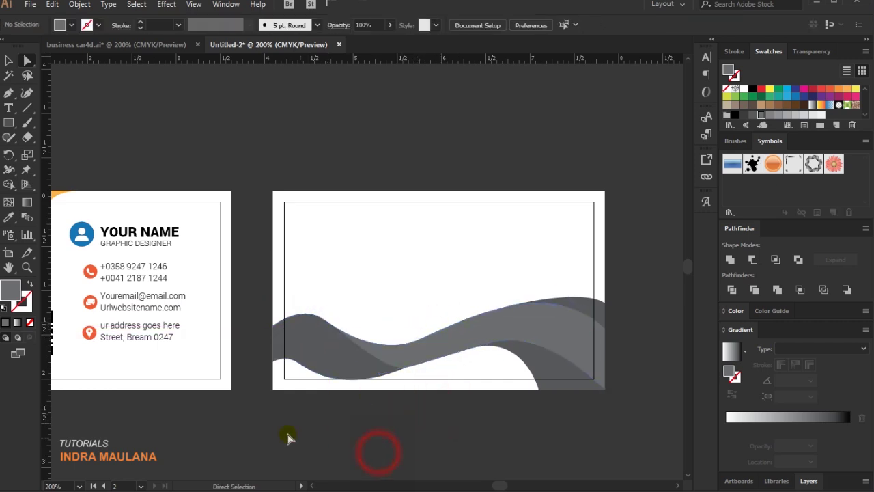
{"action": "scroll", "coordinate": [280, 405], "scroll_direction": "down", "scroll_amount": 1}
{"action": "scroll", "coordinate": [279, 406], "scroll_direction": "down", "scroll_amount": 1}
{"action": "scroll", "coordinate": [280, 407], "scroll_direction": "down", "scroll_amount": 1}
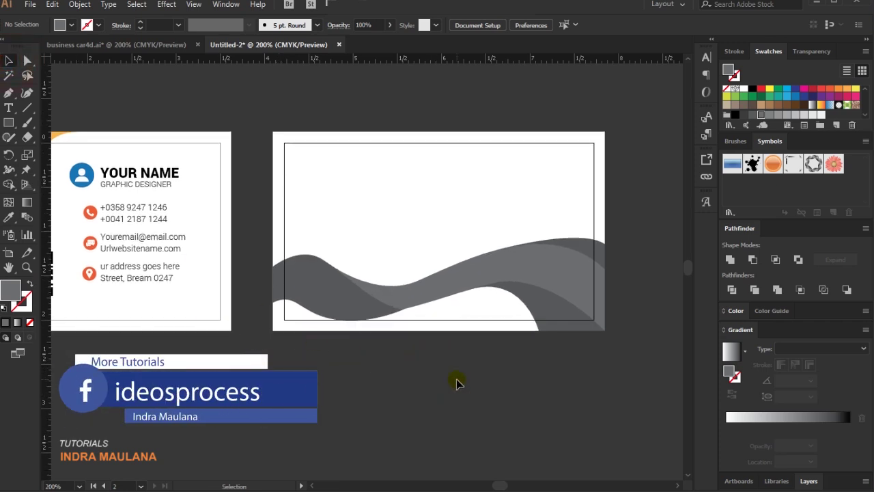
- Copy the left wave piece with Edit > Copy
{"action": "left_click", "coordinate": [379, 263]}
{"action": "left_click", "coordinate": [384, 464]}
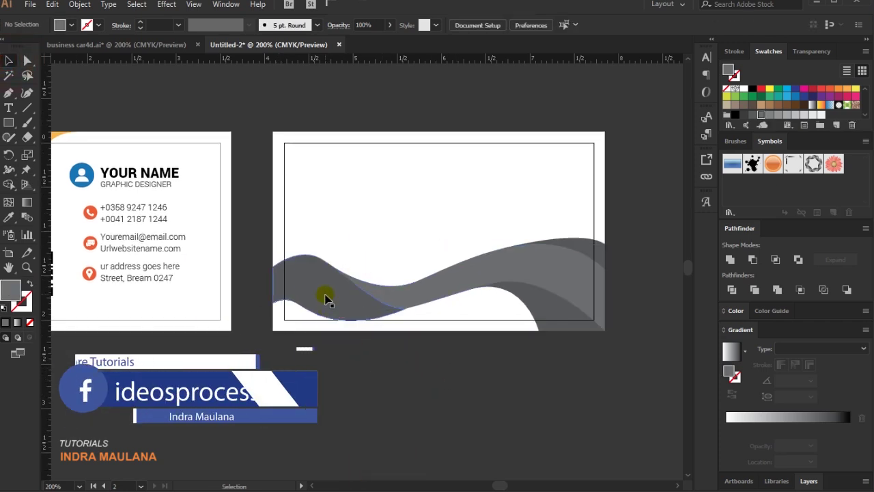
{"action": "left_click", "coordinate": [325, 297]}
{"action": "left_click", "coordinate": [53, 5]}
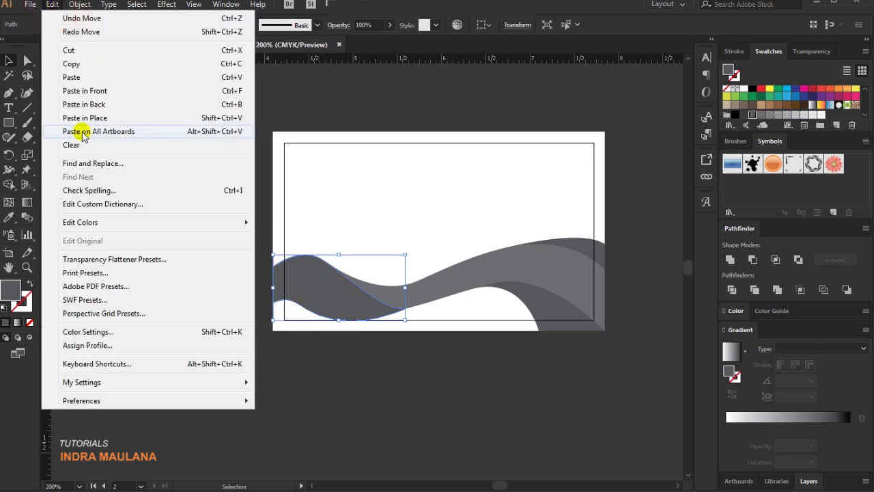
{"action": "left_click", "coordinate": [123, 70]}
{"action": "left_click", "coordinate": [370, 214]}
- Subtract the left piece from the wave behind with Minus Front, then Paste in Front
{"action": "left_click_drag", "start_coordinate": [310, 229], "coordinate": [351, 326]}
{"action": "left_click", "coordinate": [752, 260]}
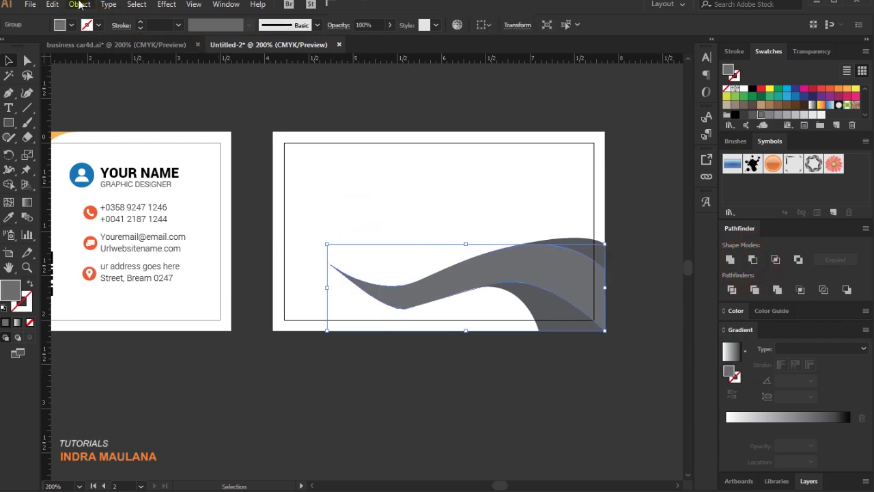
{"action": "left_click", "coordinate": [53, 5]}
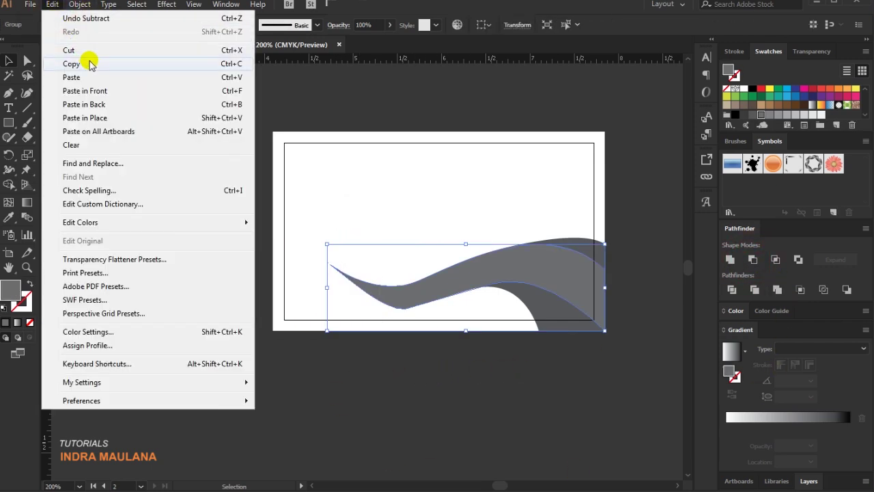
{"action": "left_click", "coordinate": [230, 87]}
{"action": "left_click", "coordinate": [420, 212]}
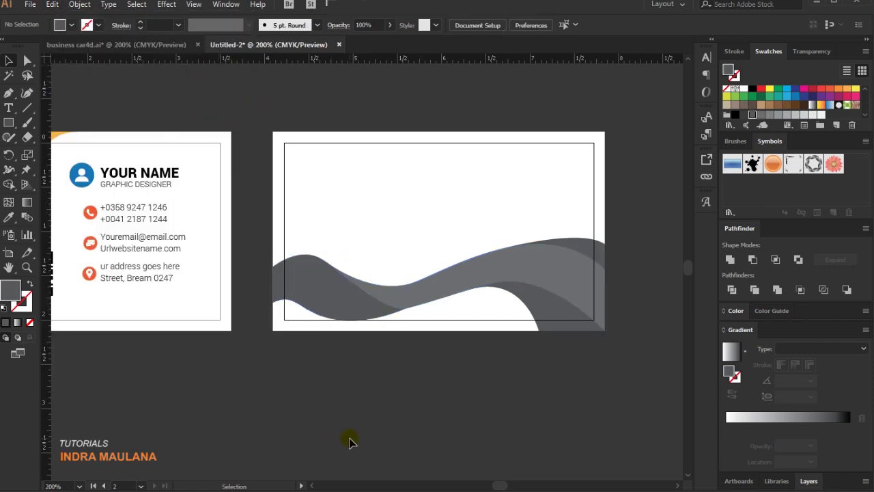
- Pen-draw a small curved shape at the card's bottom-left corner, filled darker grey
{"action": "left_click", "coordinate": [273, 331]}
{"action": "scroll", "coordinate": [294, 326], "scroll_direction": "up", "scroll_amount": 2}
{"action": "left_click_drag", "start_coordinate": [348, 303], "coordinate": [388, 321]}
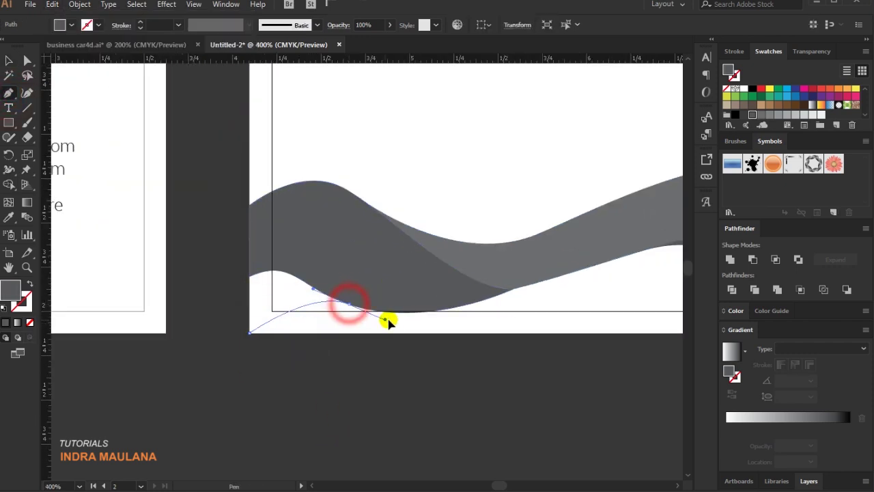
{"action": "left_click_drag", "start_coordinate": [345, 301], "coordinate": [346, 303]}
{"action": "left_click_drag", "start_coordinate": [250, 268], "coordinate": [303, 248]}
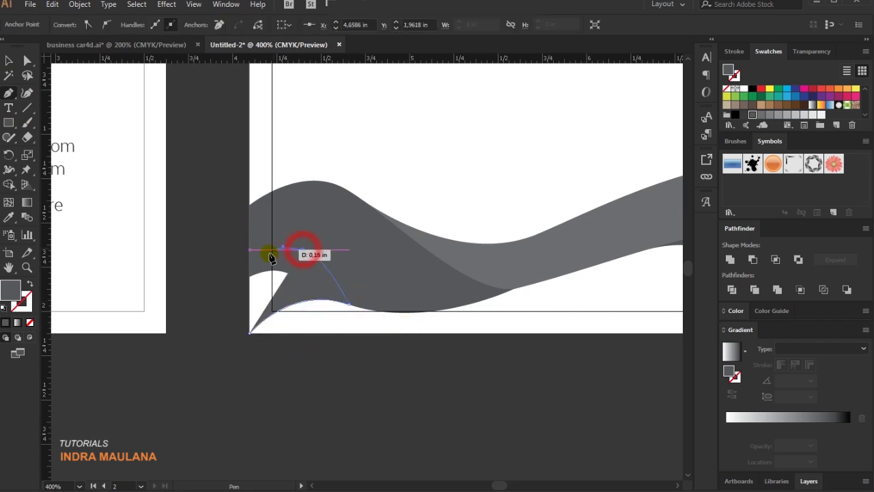
{"action": "left_click", "coordinate": [250, 267]}
{"action": "left_click", "coordinate": [250, 332]}
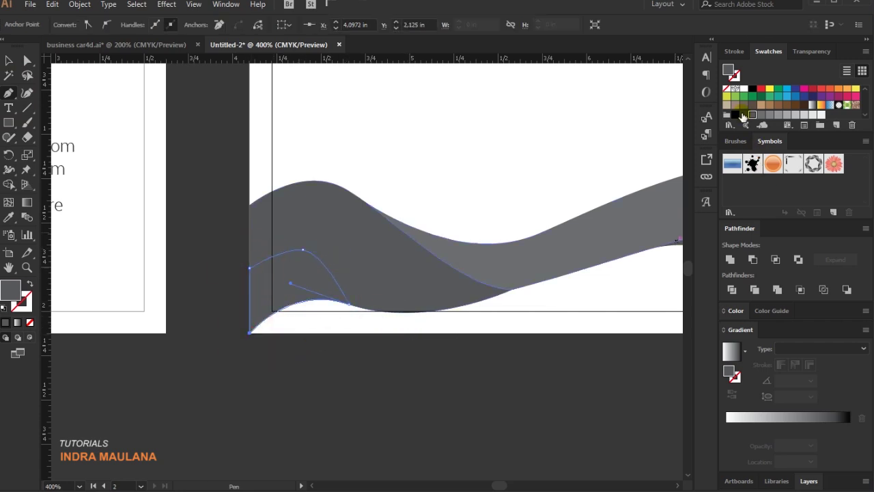
{"action": "left_click", "coordinate": [735, 105]}
- Bring the darker grey wave in front of the lighter one via Arrange
{"action": "left_click", "coordinate": [11, 61]}
{"action": "left_click", "coordinate": [308, 218]}
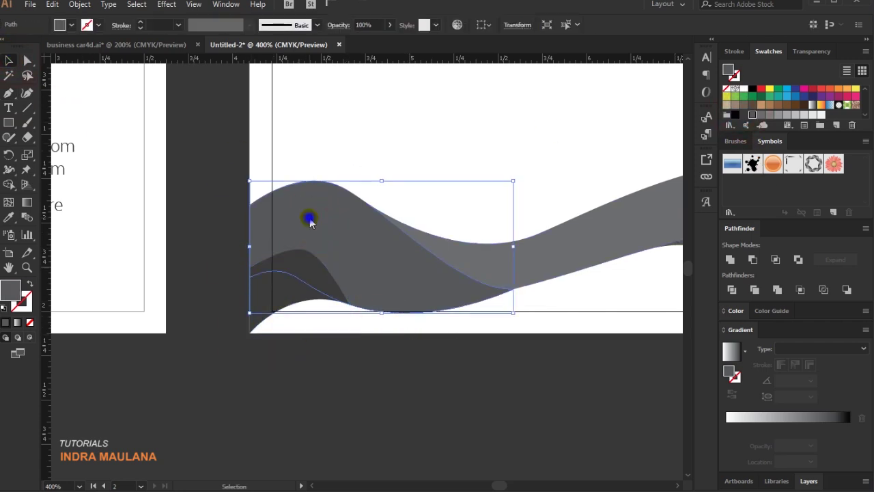
{"action": "right_click", "coordinate": [309, 219]}
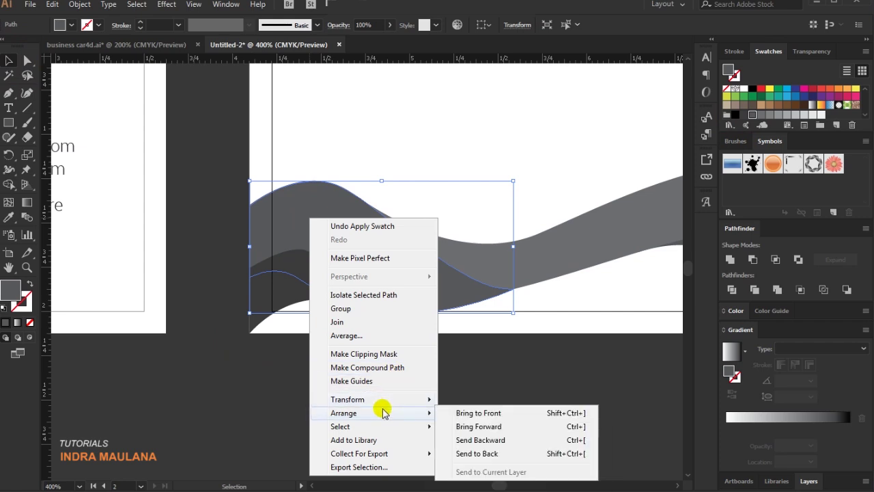
{"action": "left_click", "coordinate": [469, 413]}
{"action": "left_click", "coordinate": [333, 382]}
{"action": "scroll", "coordinate": [494, 422], "scroll_direction": "down", "scroll_amount": 2}
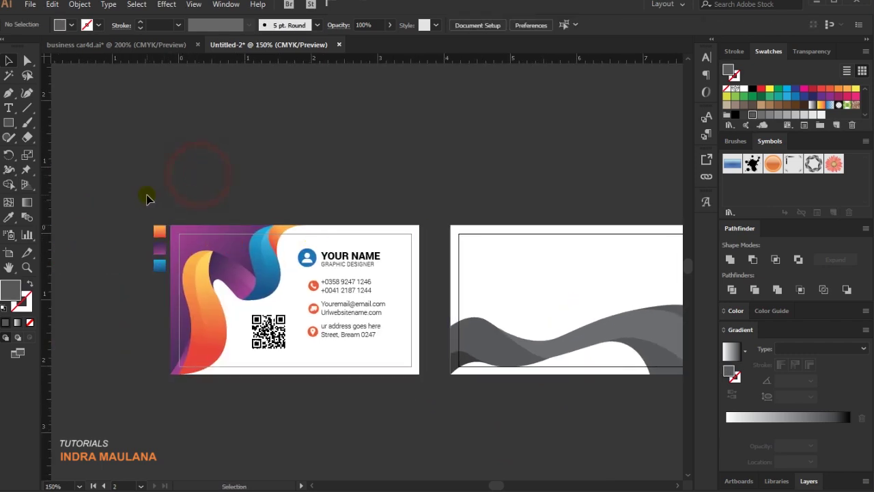
- Move the orange, purple and blue colour sample squares between the two cards
{"action": "left_click_drag", "start_coordinate": [156, 232], "coordinate": [443, 249]}
{"action": "left_click", "coordinate": [509, 198]}
{"action": "scroll", "coordinate": [591, 205], "scroll_direction": "up", "scroll_amount": 2}
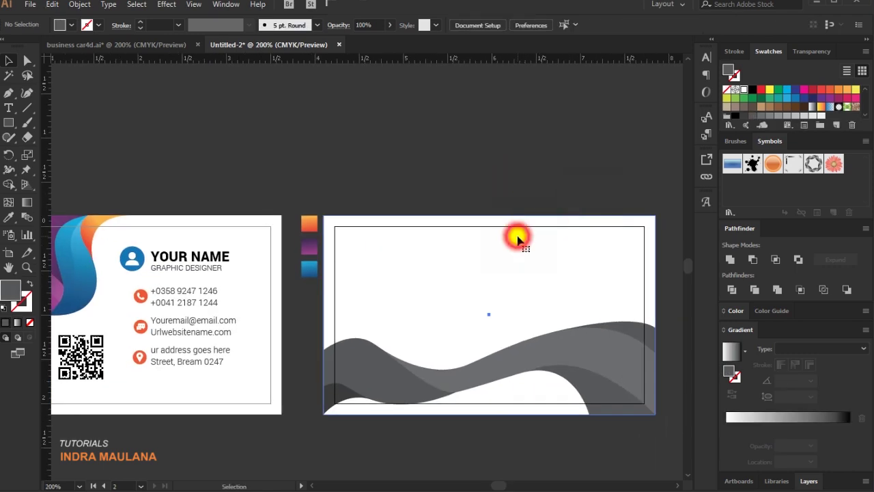
- Give the small bottom-left wave the sampled blue gradient and angle it
{"action": "left_click", "coordinate": [341, 394]}
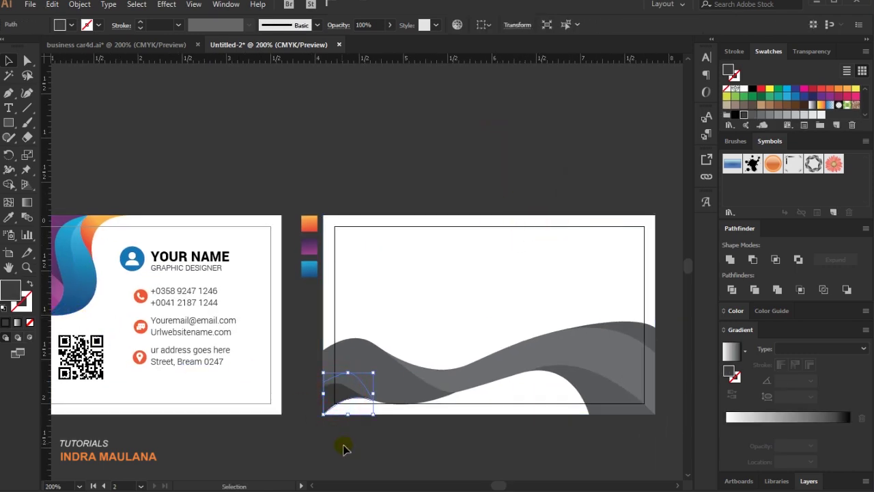
{"action": "left_click_drag", "start_coordinate": [360, 449], "coordinate": [378, 433]}
{"action": "left_click", "coordinate": [8, 218]}
{"action": "left_click", "coordinate": [322, 252]}
{"action": "left_click", "coordinate": [27, 202]}
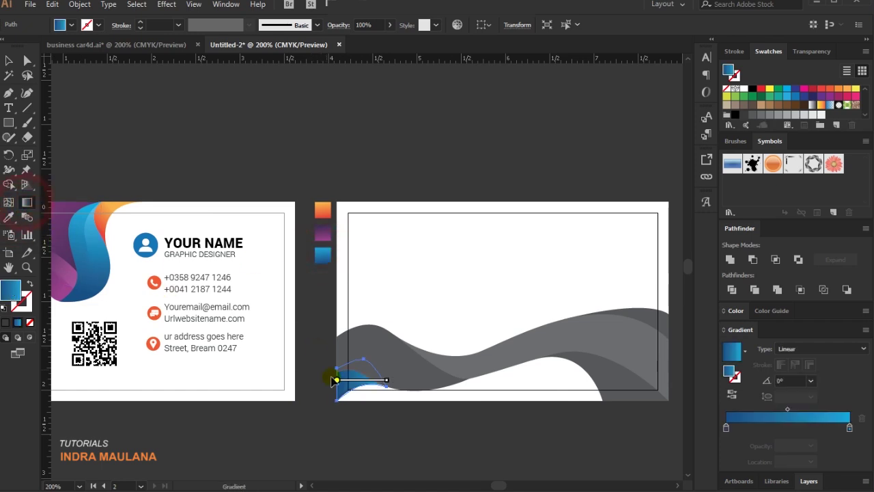
{"action": "mouse_move", "coordinate": [366, 376]}
{"action": "left_mouse_down"}
{"action": "mouse_move", "coordinate": [339, 383]}
{"action": "mouse_move", "coordinate": [369, 364]}
{"action": "left_mouse_up"}
{"action": "scroll", "coordinate": [342, 386], "scroll_direction": "up", "scroll_amount": 1}
- Fill the left wave with the purple gradient, pink on the left, angled across it
{"action": "left_click", "coordinate": [8, 60]}
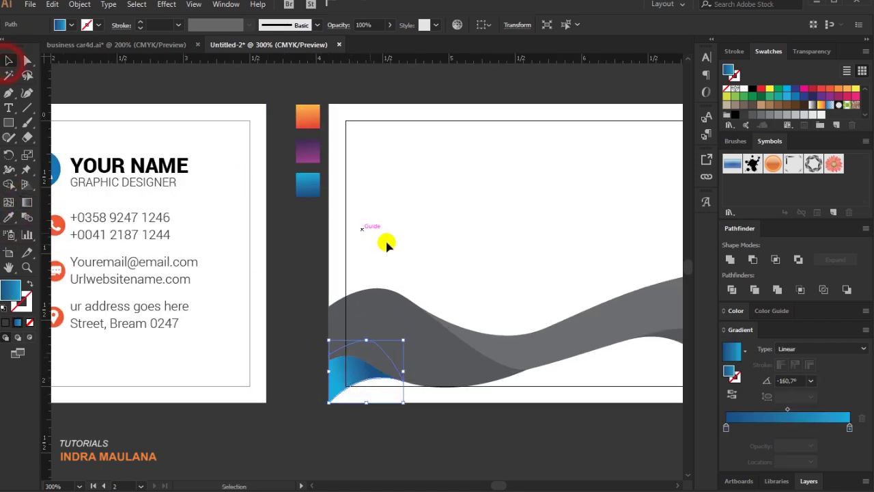
{"action": "left_click", "coordinate": [445, 335]}
{"action": "left_click", "coordinate": [9, 218]}
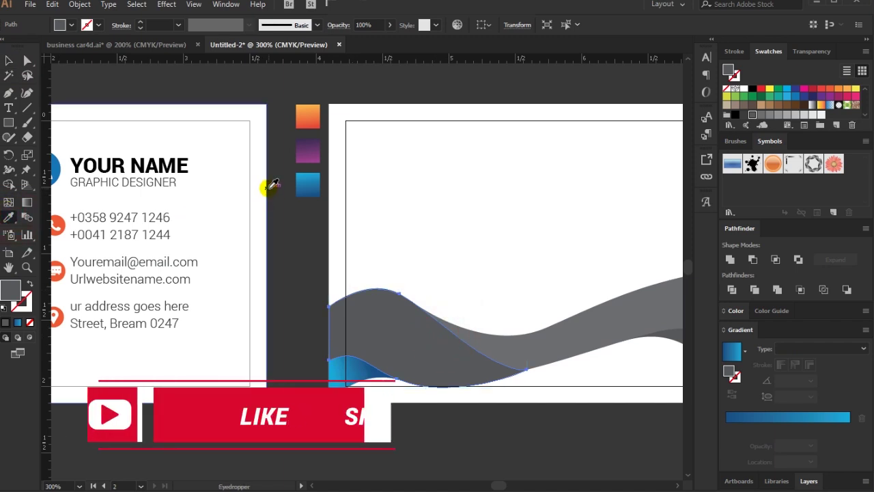
{"action": "left_click", "coordinate": [308, 152]}
{"action": "left_click", "coordinate": [26, 202]}
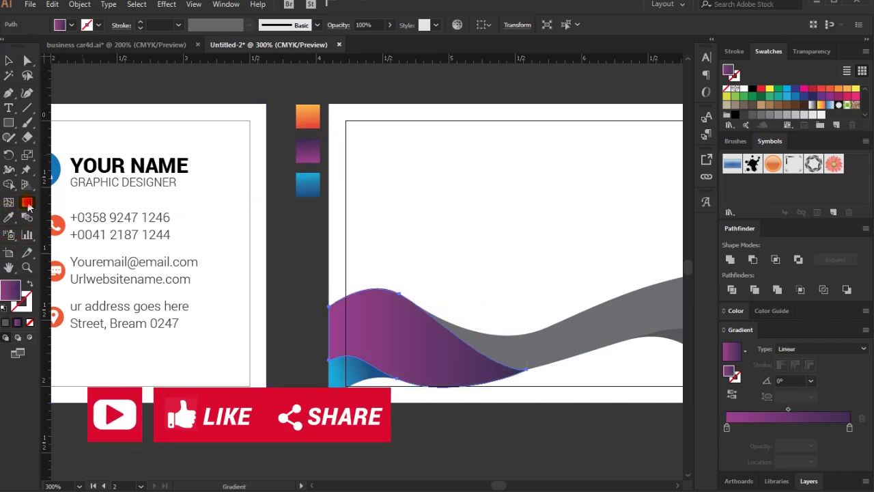
{"action": "left_click_drag", "start_coordinate": [357, 323], "coordinate": [452, 372]}
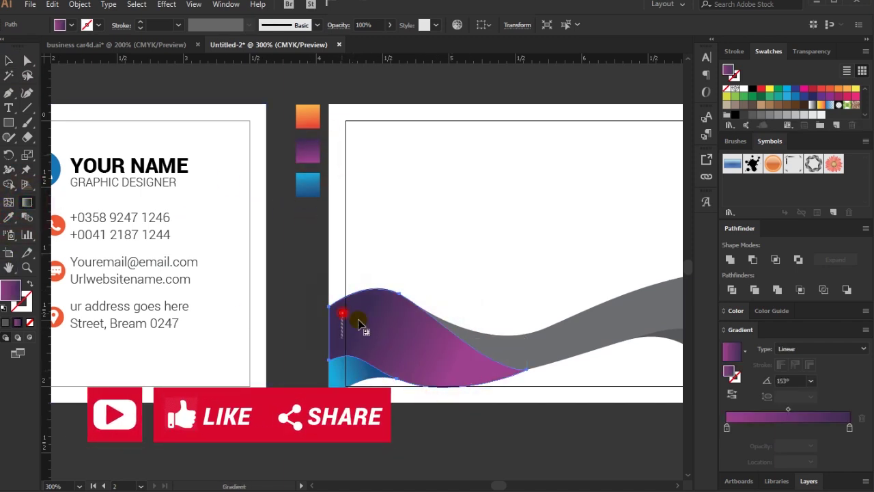
{"action": "left_click_drag", "start_coordinate": [342, 313], "coordinate": [465, 371]}
{"action": "left_click_drag", "start_coordinate": [340, 318], "coordinate": [487, 371]}
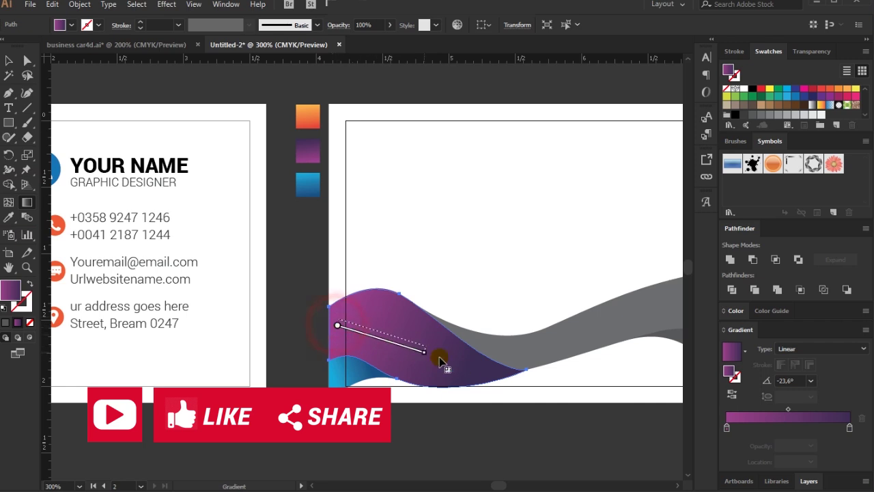
{"action": "left_click", "coordinate": [8, 61]}
{"action": "left_click_drag", "start_coordinate": [498, 198], "coordinate": [346, 194]}
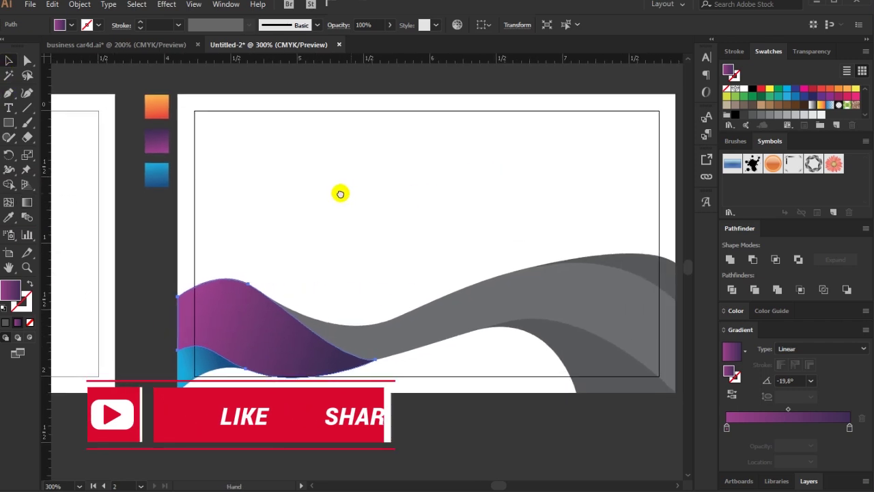
{"action": "left_click", "coordinate": [387, 428]}
- Apply the orange gradient to the long middle wave, orange left to red right
{"action": "left_click", "coordinate": [455, 312]}
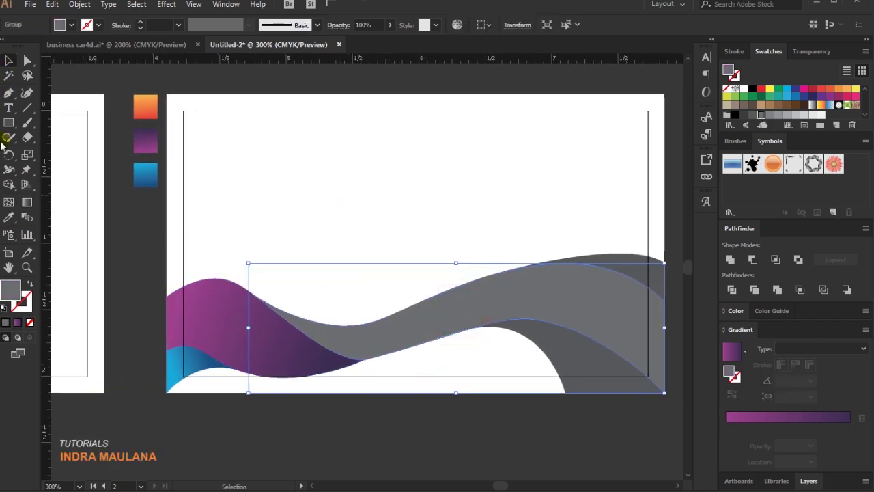
{"action": "left_click", "coordinate": [7, 218]}
{"action": "left_click", "coordinate": [145, 107]}
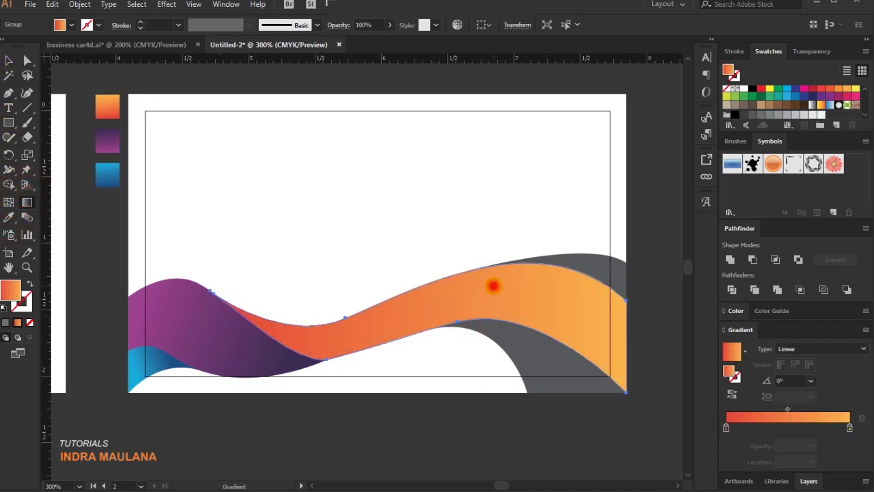
{"action": "left_click_drag", "start_coordinate": [401, 316], "coordinate": [618, 350]}
{"action": "mouse_move", "coordinate": [390, 320]}
{"action": "left_mouse_down"}
{"action": "mouse_move", "coordinate": [264, 319]}
{"action": "mouse_move", "coordinate": [601, 327]}
{"action": "left_mouse_up"}
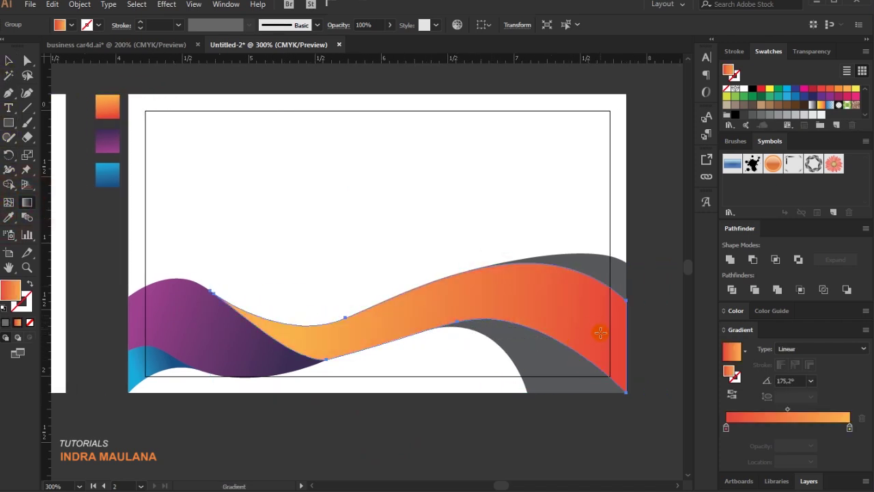
{"action": "left_click_drag", "start_coordinate": [547, 338], "coordinate": [317, 320]}
- Give the top strip the sampled blue gradient, angled across the strip
{"action": "left_click", "coordinate": [8, 60]}
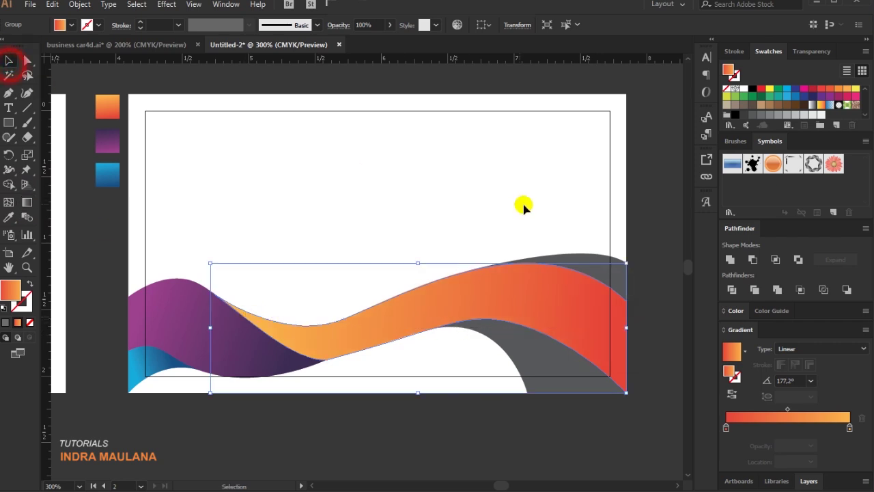
{"action": "left_click", "coordinate": [582, 258]}
{"action": "left_click", "coordinate": [8, 216]}
{"action": "left_click", "coordinate": [108, 177]}
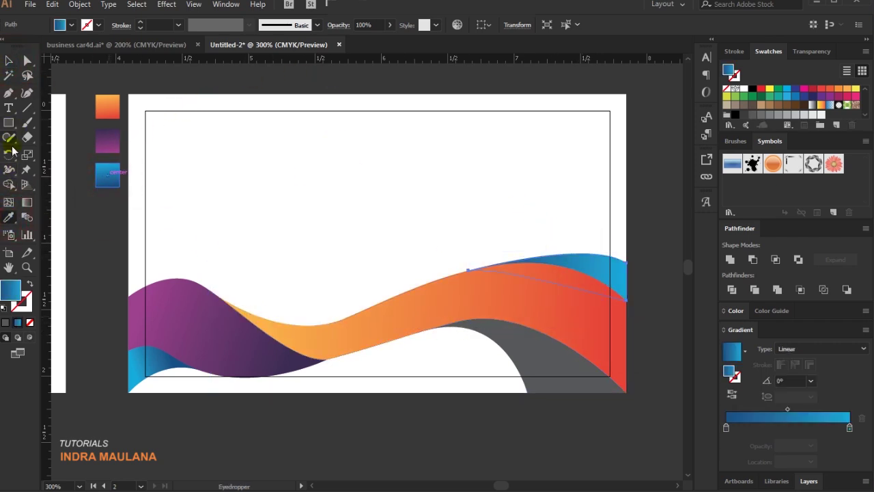
{"action": "left_click", "coordinate": [30, 202]}
{"action": "left_click_drag", "start_coordinate": [599, 273], "coordinate": [635, 284]}
{"action": "left_click_drag", "start_coordinate": [549, 265], "coordinate": [533, 262]}
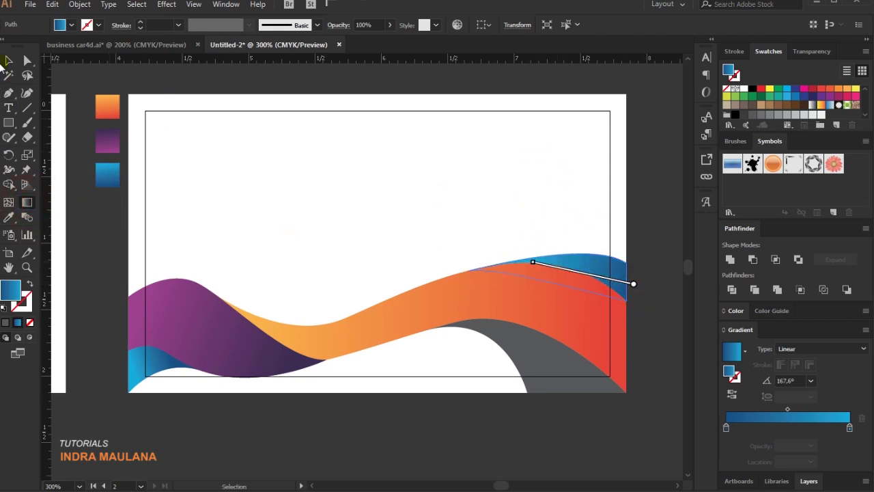
- Fill the lower-right wave with the purple gradient running diagonally
{"action": "left_click", "coordinate": [570, 370]}
{"action": "left_click", "coordinate": [11, 218]}
{"action": "left_click", "coordinate": [194, 302]}
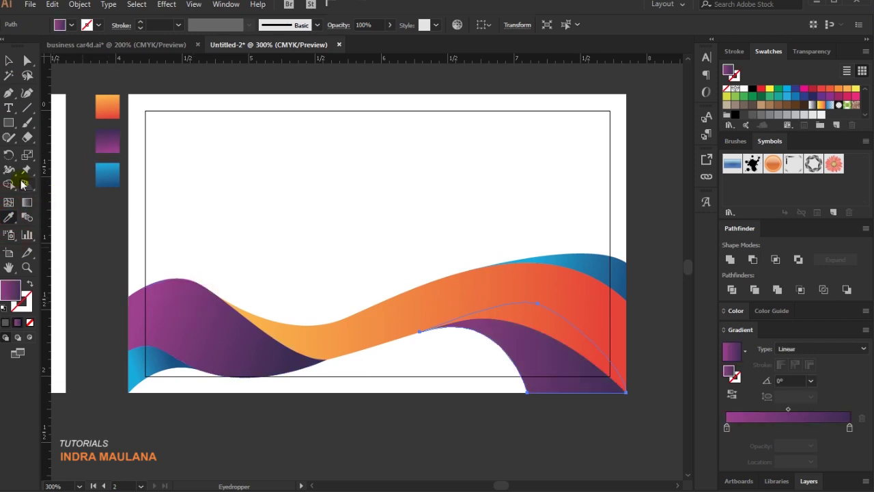
{"action": "mouse_move", "coordinate": [495, 327]}
{"action": "left_mouse_down"}
{"action": "mouse_move", "coordinate": [570, 387]}
{"action": "mouse_move", "coordinate": [497, 321]}
{"action": "mouse_move", "coordinate": [473, 314]}
{"action": "left_mouse_up"}
{"action": "left_click", "coordinate": [9, 61]}
{"action": "left_click", "coordinate": [324, 410]}
{"action": "scroll", "coordinate": [592, 308], "scroll_direction": "down", "scroll_amount": 1}
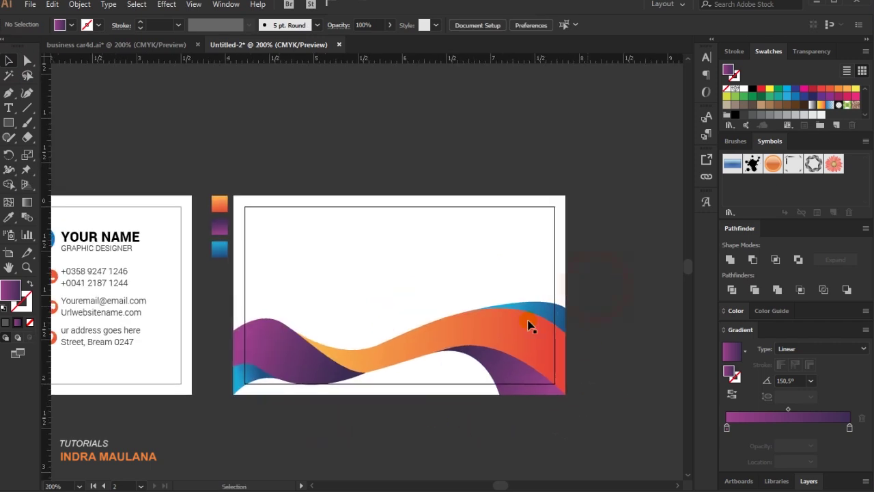
- Move the purple wave copy down onto the card and draw an extra curved stripe with the Pen tool
{"action": "left_click_drag", "start_coordinate": [337, 106], "coordinate": [335, 461]}
{"action": "scroll", "coordinate": [335, 461], "scroll_direction": "down", "scroll_amount": 1}
{"action": "left_click_drag", "start_coordinate": [402, 357], "coordinate": [402, 159]}
{"action": "key", "text": "p"}
{"action": "left_click", "coordinate": [349, 124]}
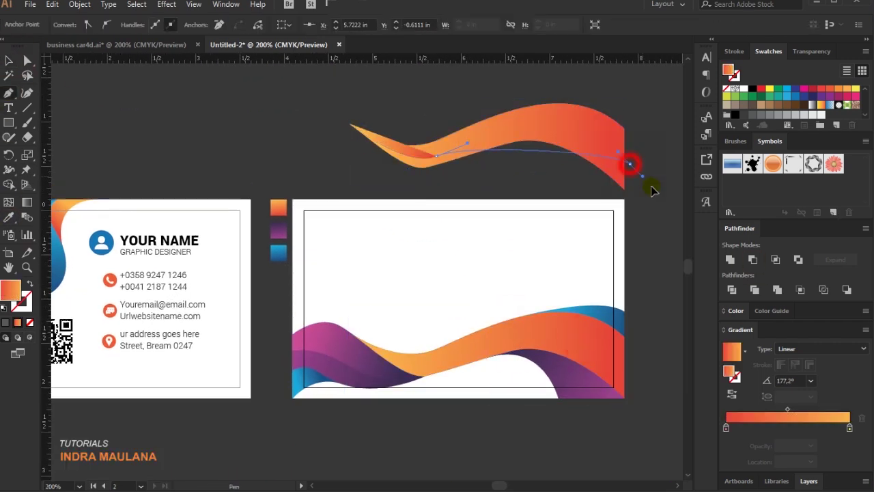
- Place the orange stripe onto the card's wave beneath the logo and COMPANY NAME text, then list the artboards
{"action": "key", "text": "g"}
{"action": "left_click_drag", "start_coordinate": [379, 326], "coordinate": [423, 365]}
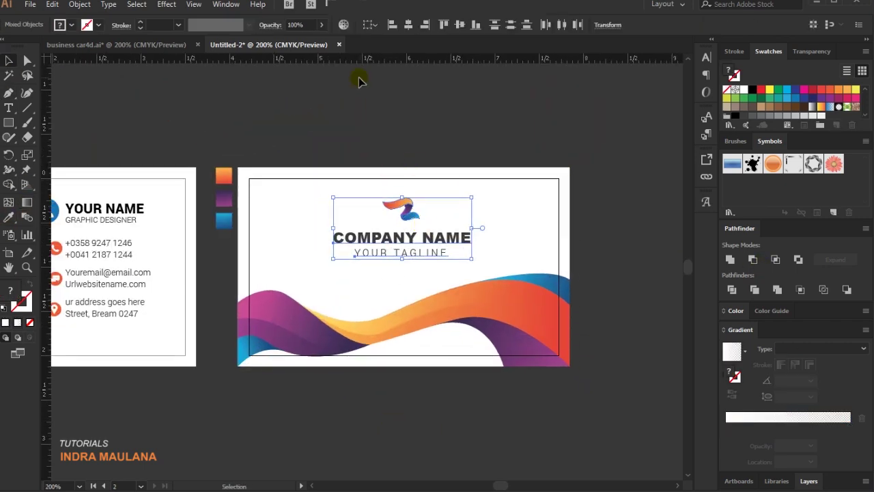
{"action": "left_click", "coordinate": [739, 480]}
{"action": "left_click", "coordinate": [571, 313]}
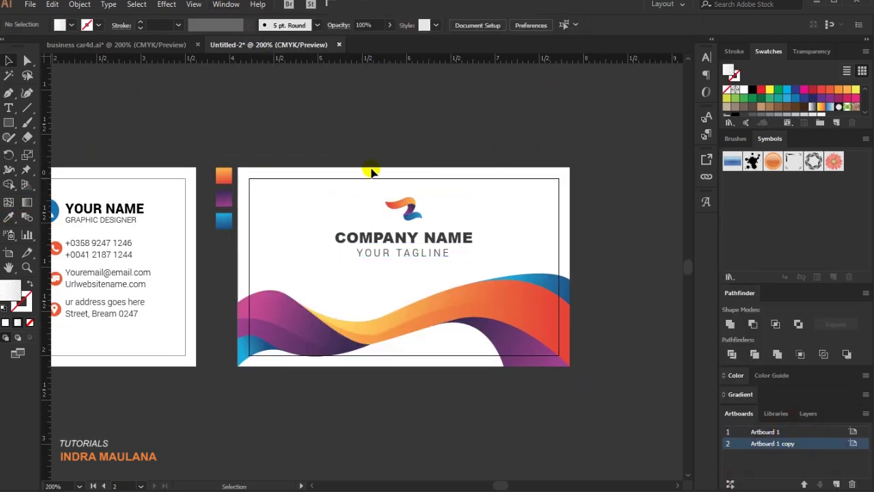